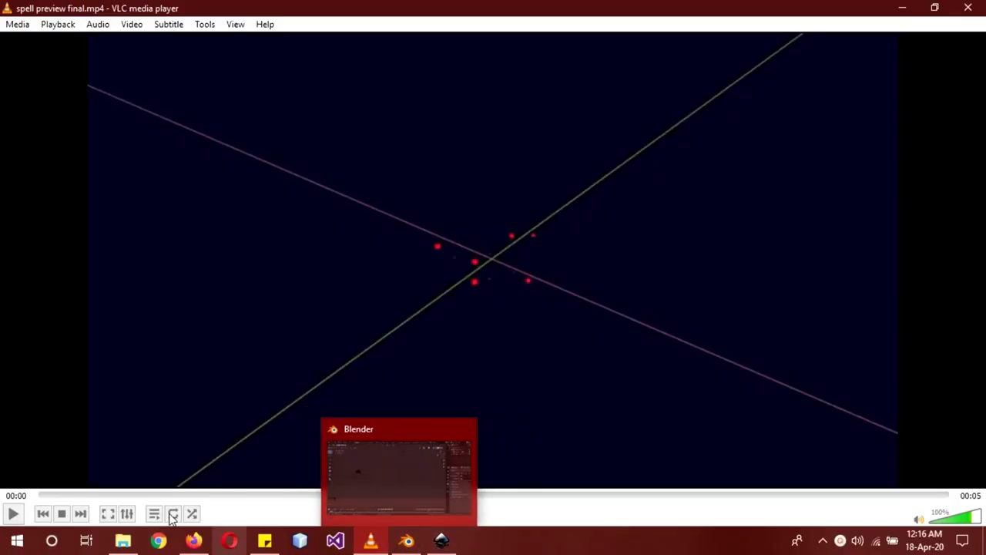
- Play spell preview final.mp4, pause it at 00:03, then rewind it to 00:02
{"action": "left_click", "coordinate": [14, 514]}
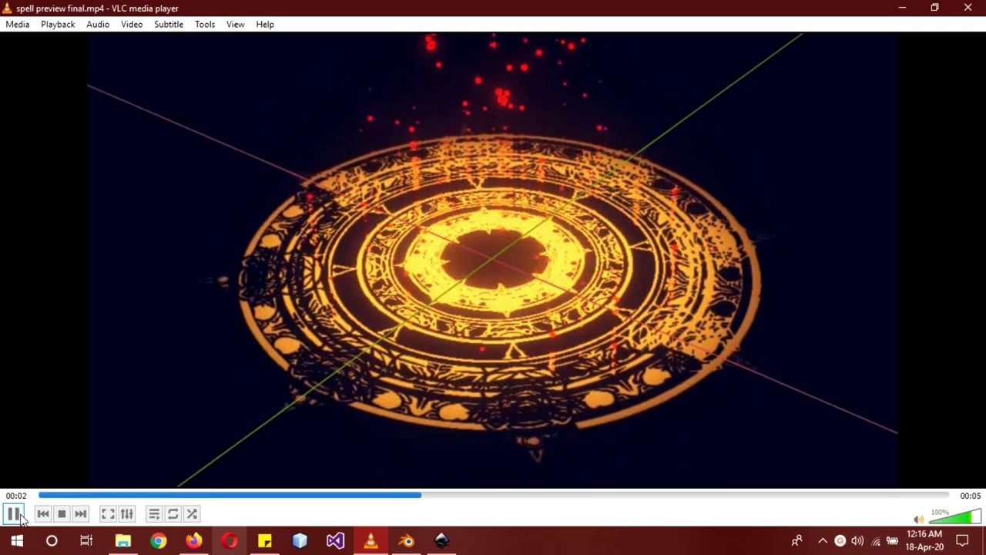
{"action": "left_click", "coordinate": [13, 514]}
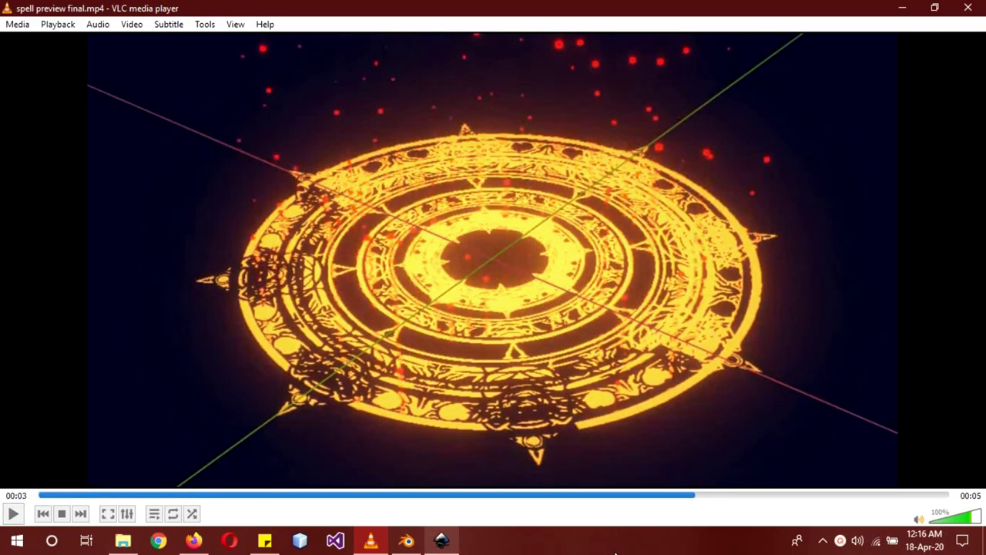
{"action": "left_click_drag", "start_coordinate": [696, 494], "coordinate": [414, 494]}
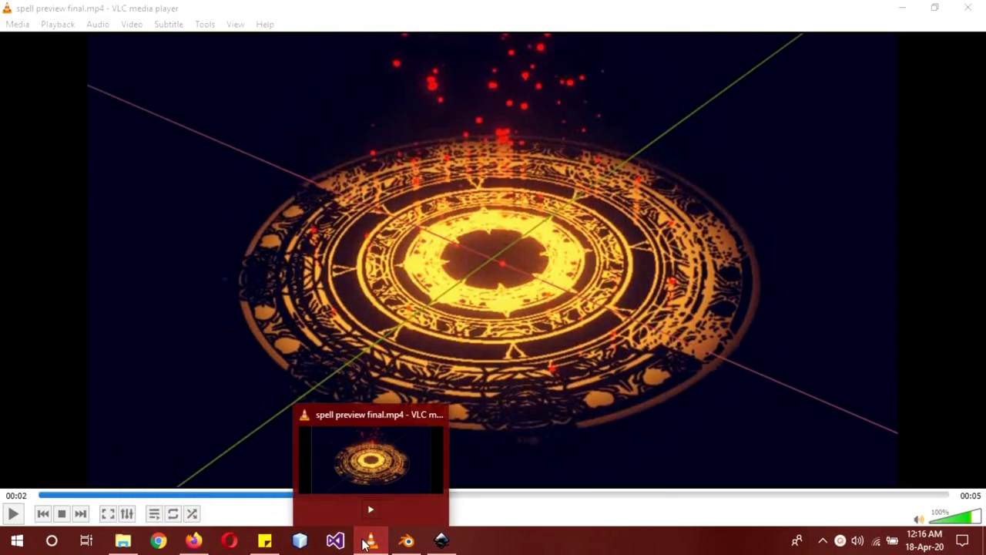
- Browse down the 'magic spell pattern' image results for spell-circle references, then return to the top
{"action": "left_click", "coordinate": [193, 540]}
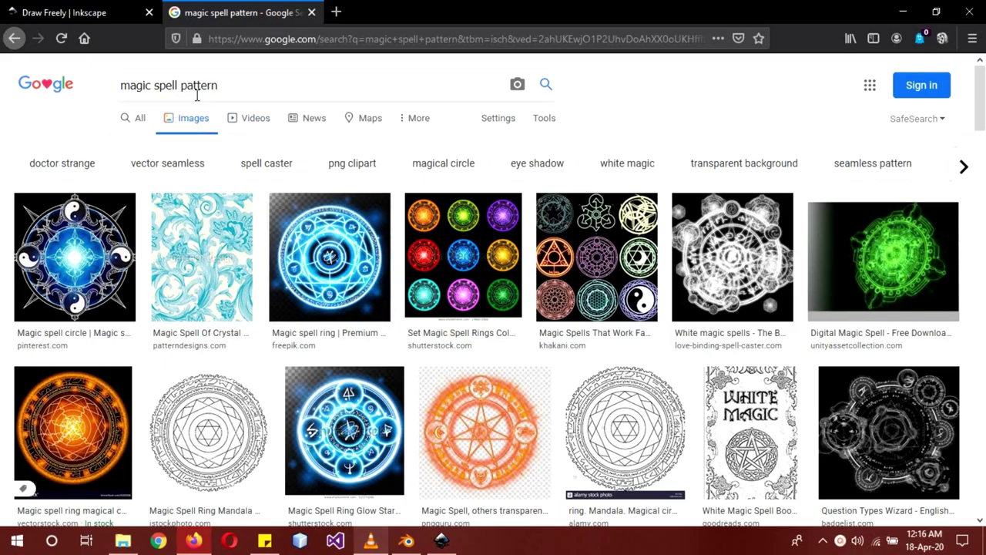
{"action": "scroll", "coordinate": [255, 288], "scroll_direction": "down", "scroll_amount": 2}
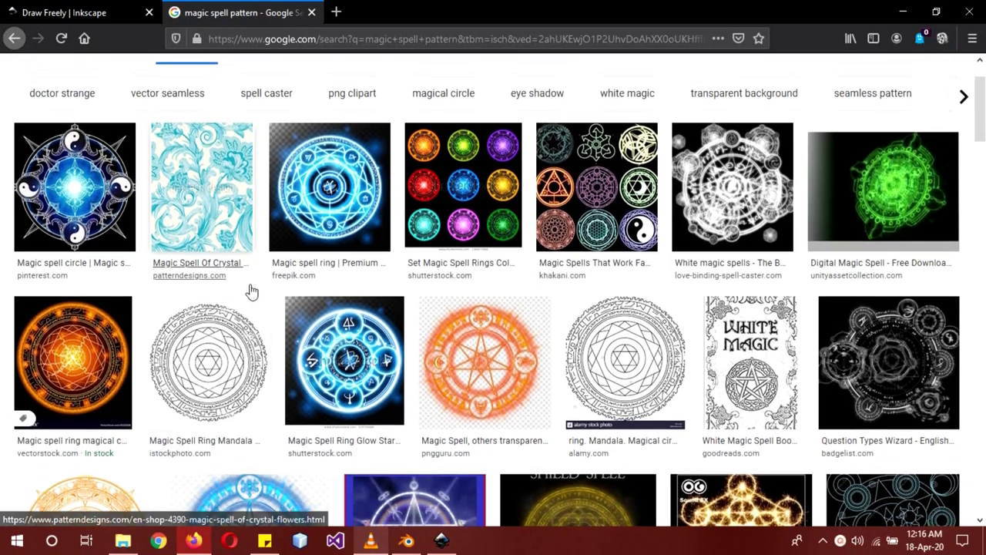
{"action": "scroll", "coordinate": [223, 370], "scroll_direction": "down", "scroll_amount": 4}
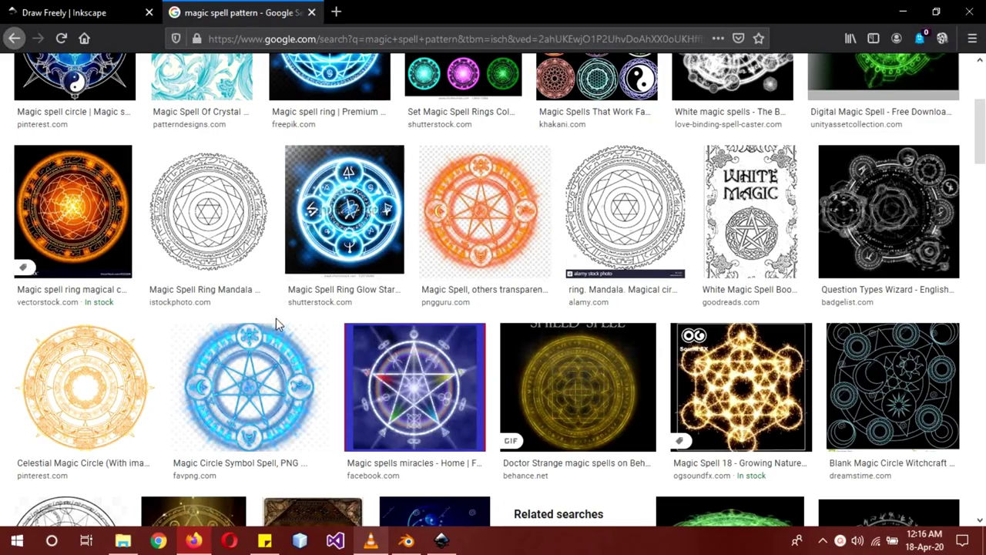
{"action": "scroll", "coordinate": [270, 320], "scroll_direction": "up", "scroll_amount": 3}
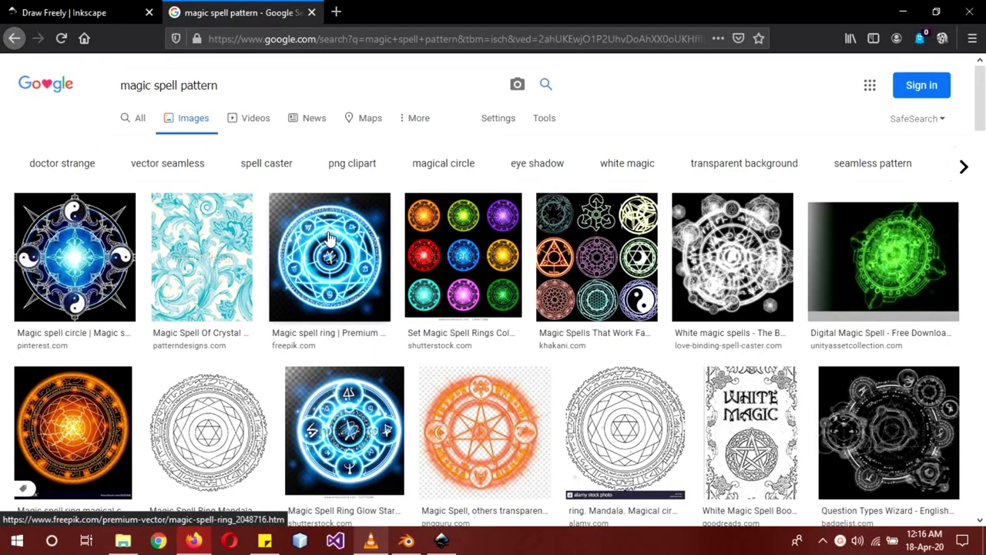
- Switch to the 'Draw Freely | Inkscape' tab showing the inkscape.org home page
{"action": "left_click", "coordinate": [91, 12]}
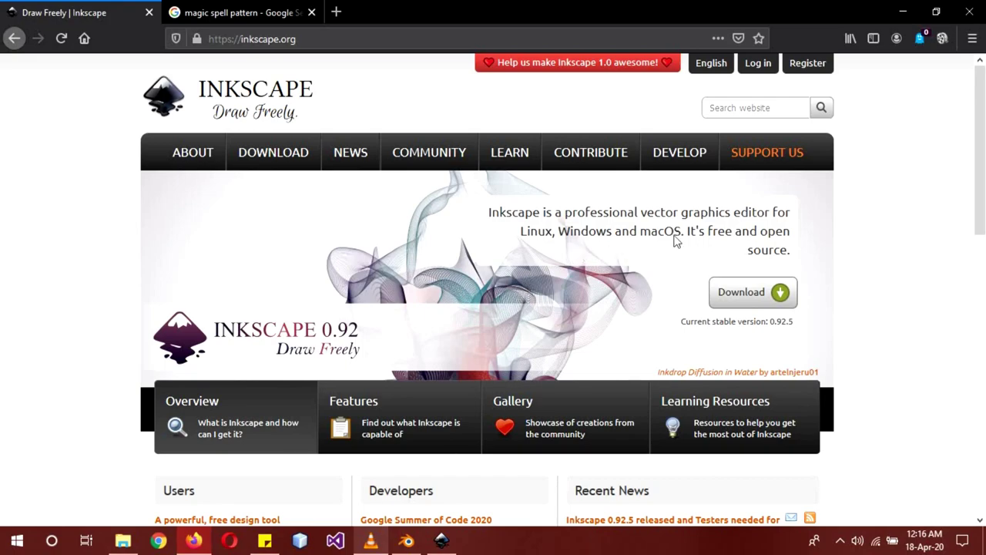
- Import the 'dr strange' spell-circle image into the blank Inkscape document
{"action": "left_click", "coordinate": [907, 11]}
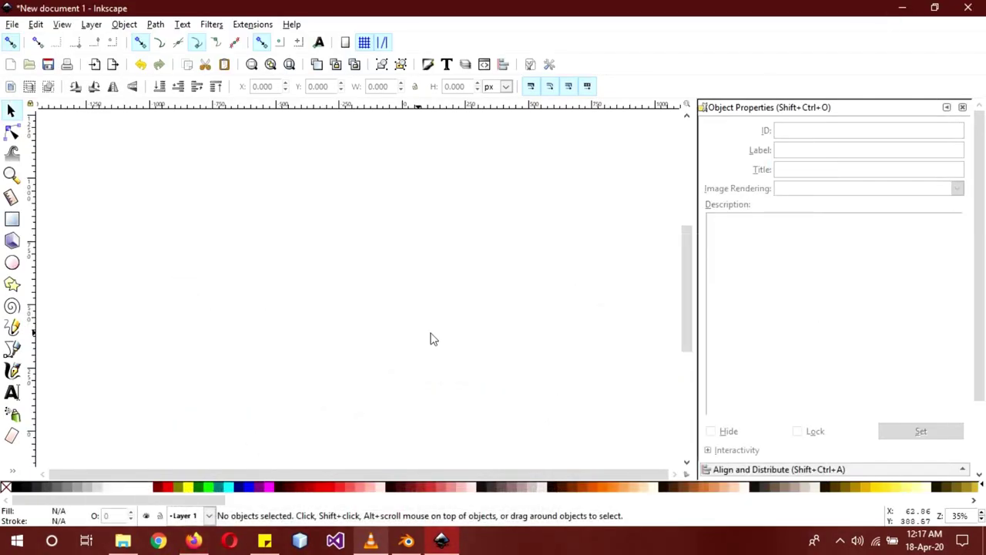
{"action": "left_click", "coordinate": [13, 24]}
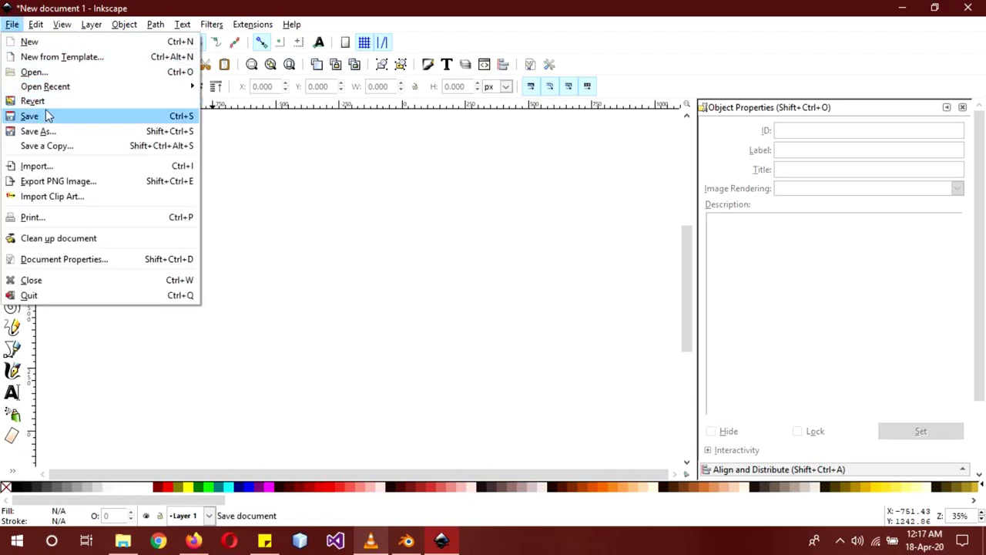
{"action": "left_click", "coordinate": [170, 168]}
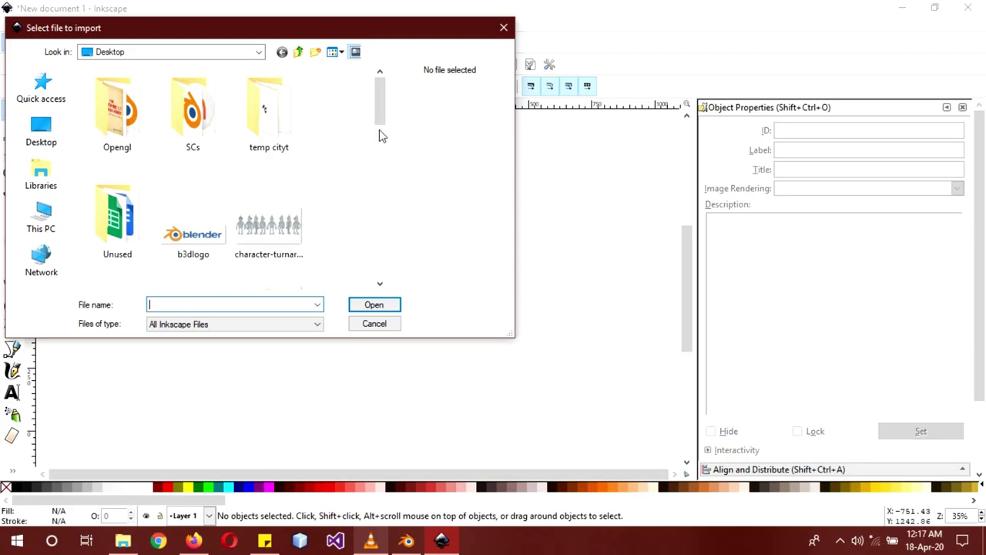
{"action": "left_click_drag", "start_coordinate": [385, 118], "coordinate": [378, 154]}
{"action": "double_click", "coordinate": [265, 172]}
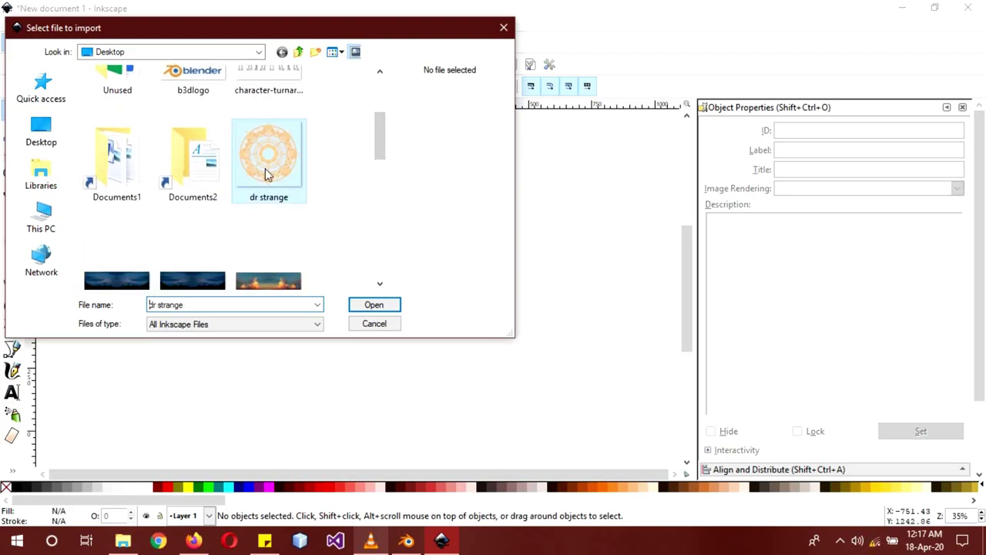
{"action": "left_click", "coordinate": [574, 365]}
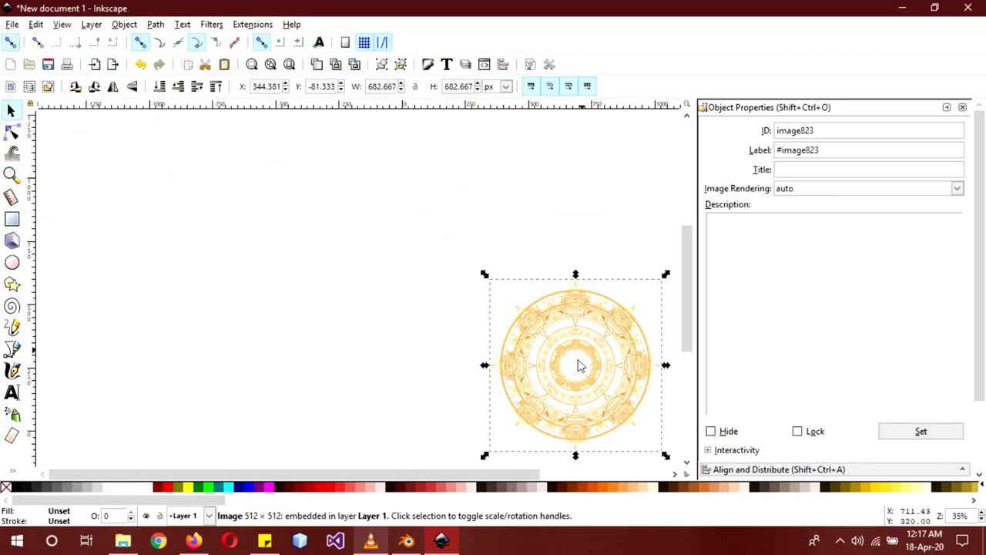
- Center the spell-circle image on the canvas and enlarge it to about 1357 px square
{"action": "left_click_drag", "start_coordinate": [431, 312], "coordinate": [363, 301]}
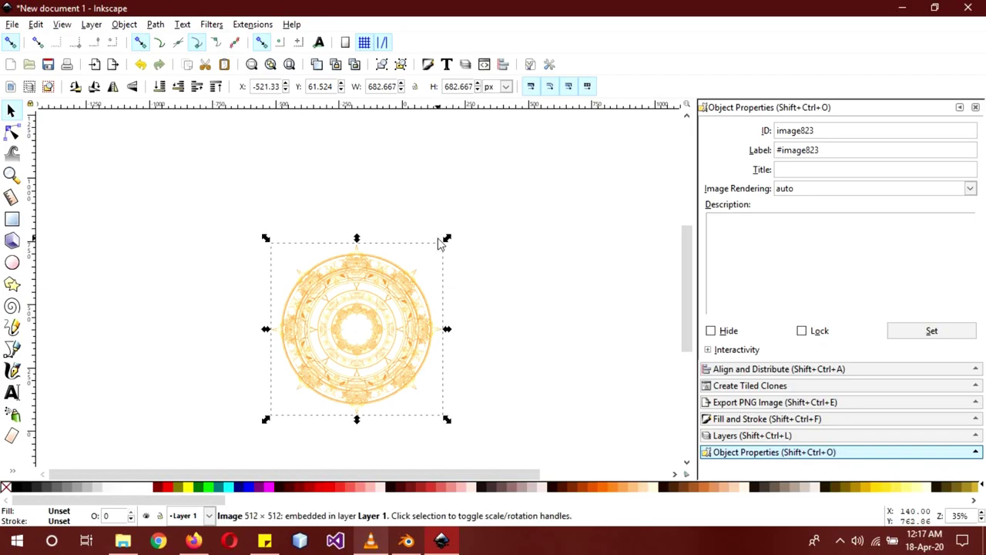
{"action": "left_click_drag", "start_coordinate": [448, 239], "coordinate": [568, 116]}
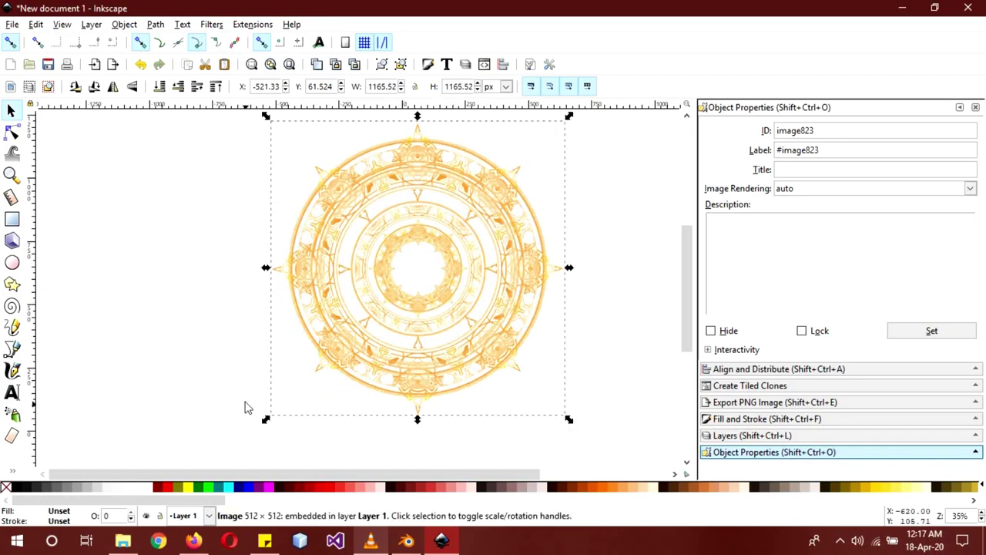
{"action": "left_click_drag", "start_coordinate": [265, 424], "coordinate": [217, 466]}
{"action": "scroll", "coordinate": [532, 316], "scroll_direction": "down", "scroll_amount": 2}
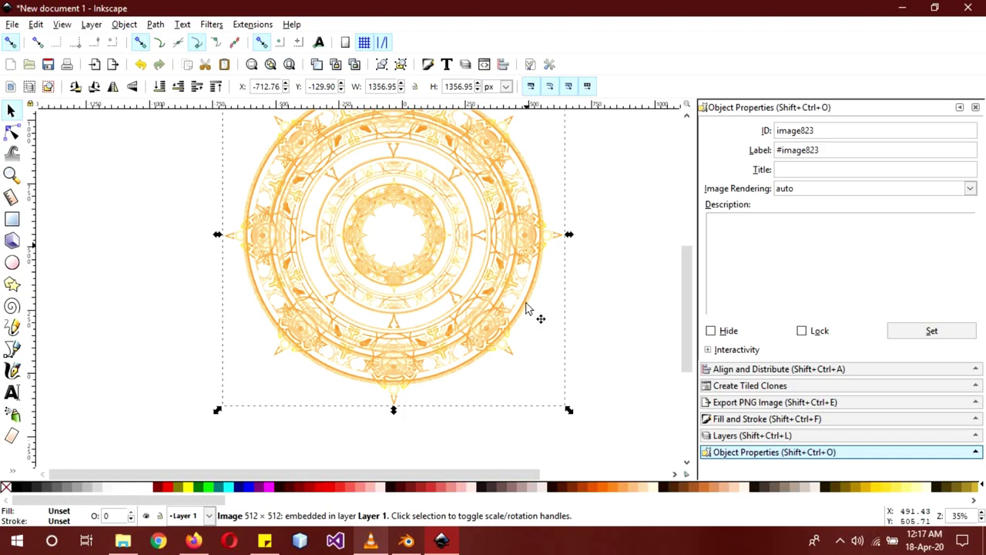
{"action": "scroll", "coordinate": [527, 308], "scroll_direction": "up", "scroll_amount": 2}
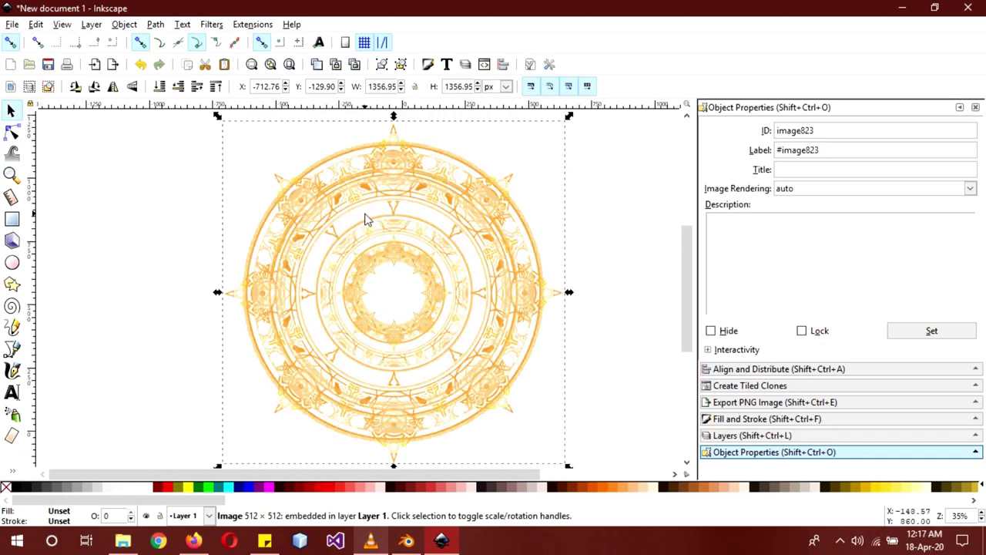
- Trace the bitmap with Brightness cutoff at threshold 0.900 into a black vector path
{"action": "left_click", "coordinate": [155, 24]}
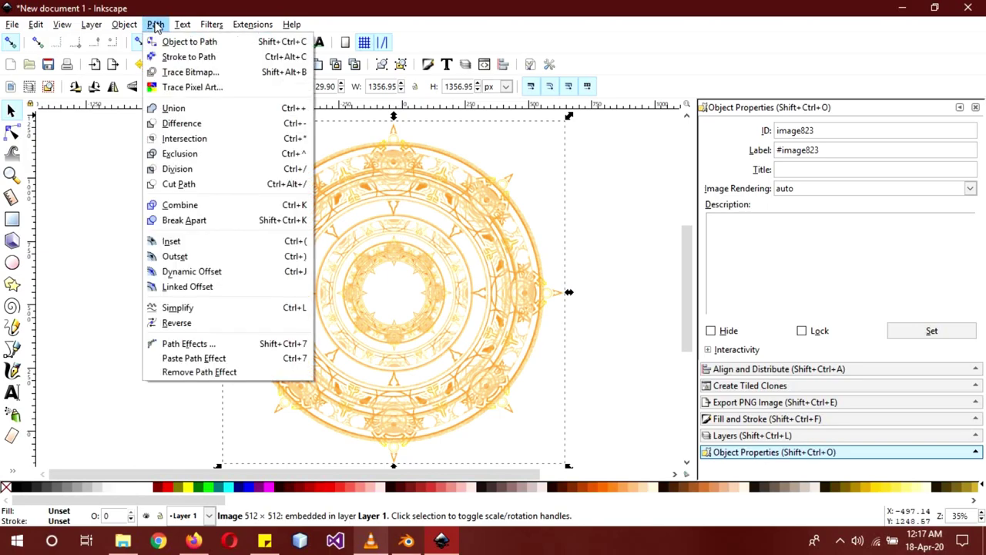
{"action": "left_click", "coordinate": [194, 72]}
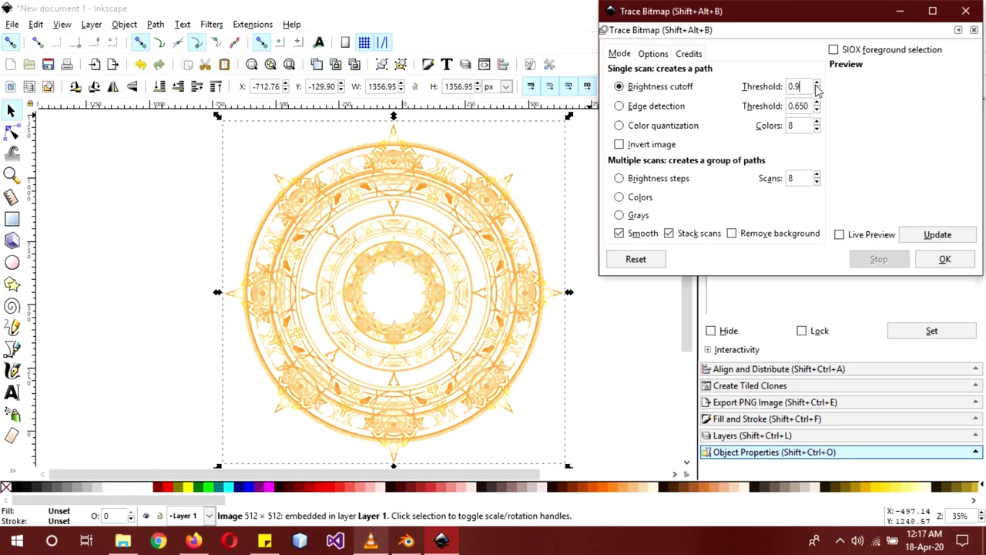
{"action": "left_click", "coordinate": [807, 108]}
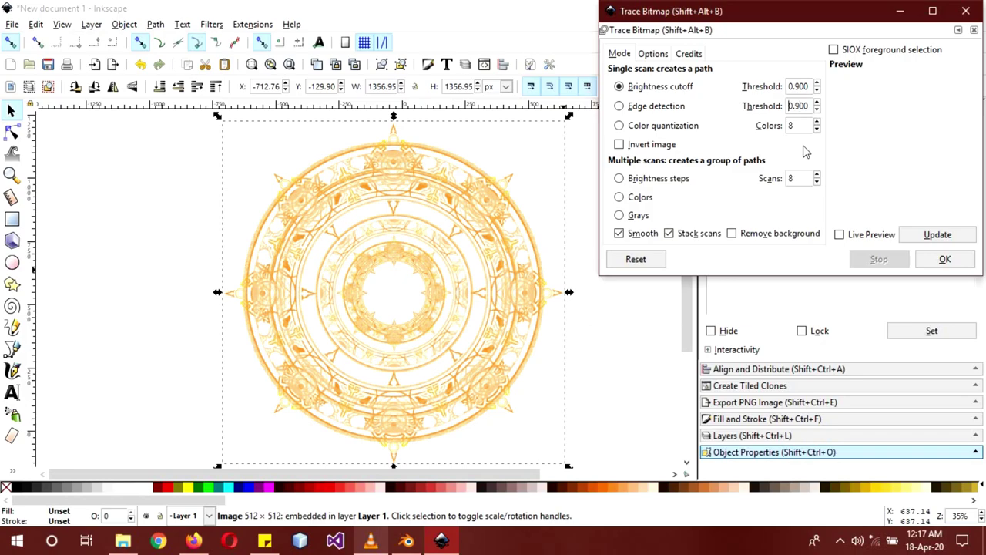
{"action": "left_click", "coordinate": [945, 260]}
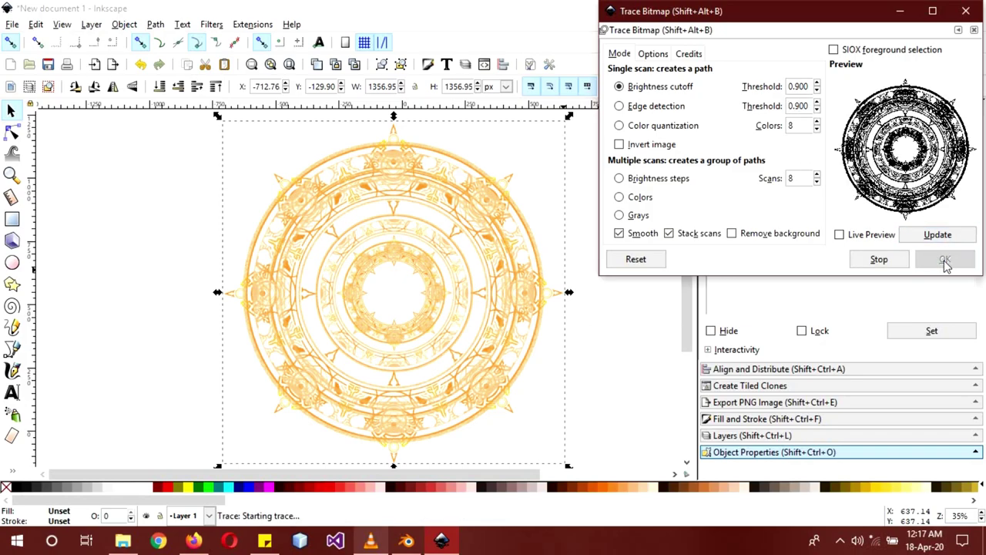
- Delete the orange bitmap from under the traced path and move the black path back into place
{"action": "left_click", "coordinate": [967, 11]}
{"action": "left_click_drag", "start_coordinate": [414, 196], "coordinate": [494, 195]}
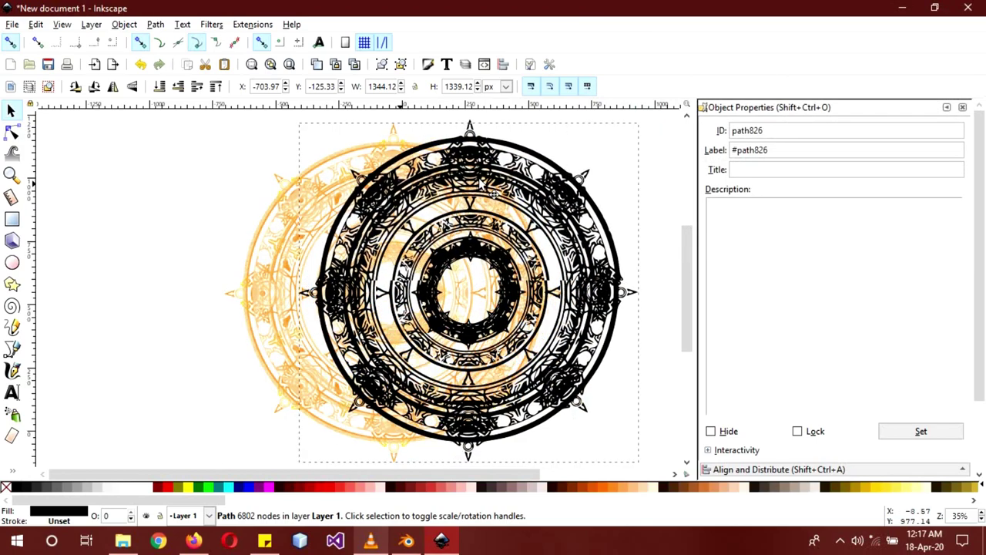
{"action": "left_click", "coordinate": [248, 298]}
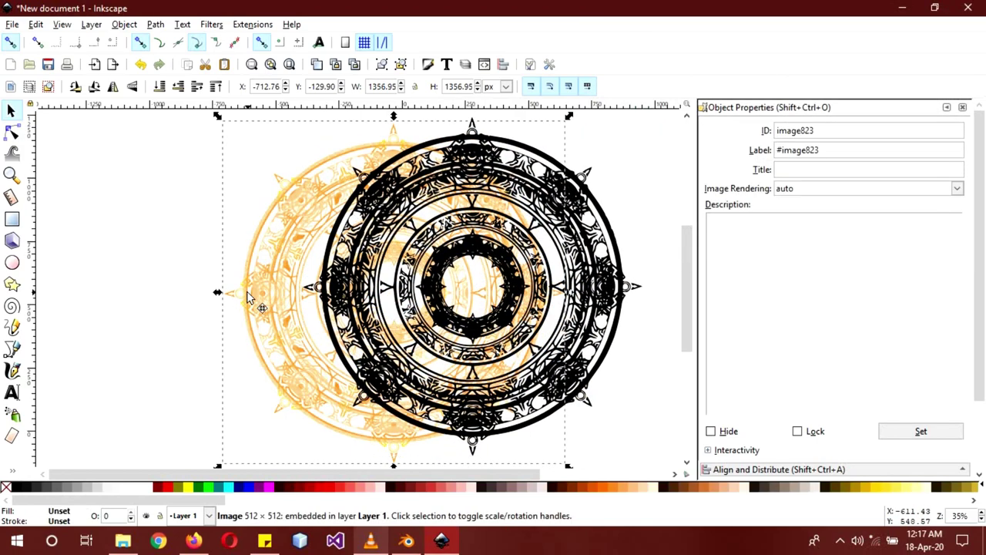
{"action": "key", "text": "Delete"}
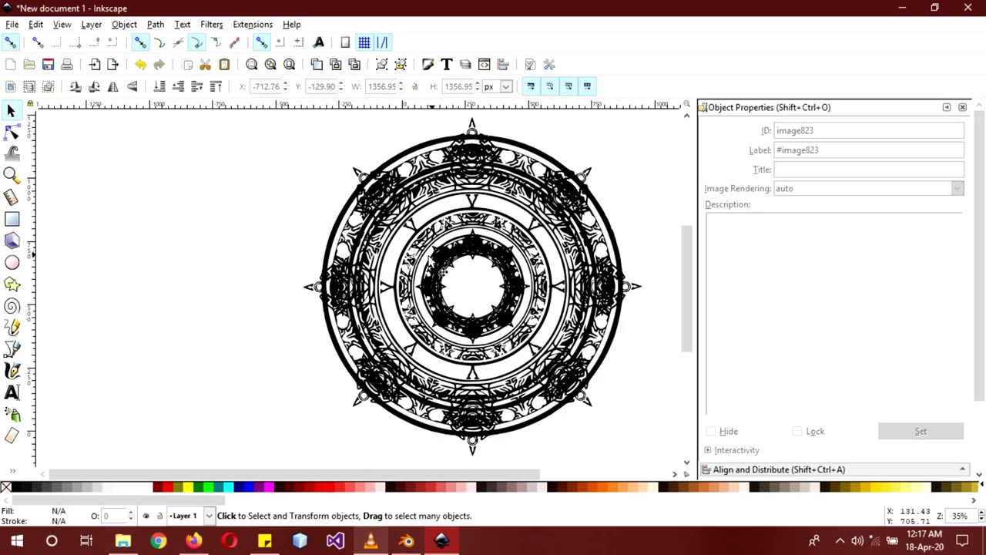
{"action": "left_click_drag", "start_coordinate": [470, 245], "coordinate": [344, 253]}
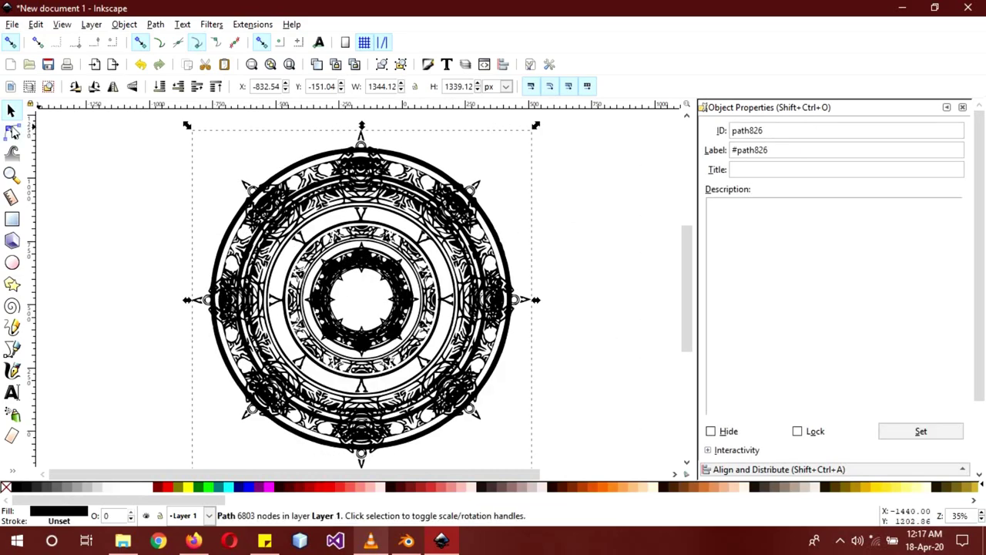
- Inspect the traced path's nodes, then open Save As and cancel it
{"action": "left_click", "coordinate": [12, 132]}
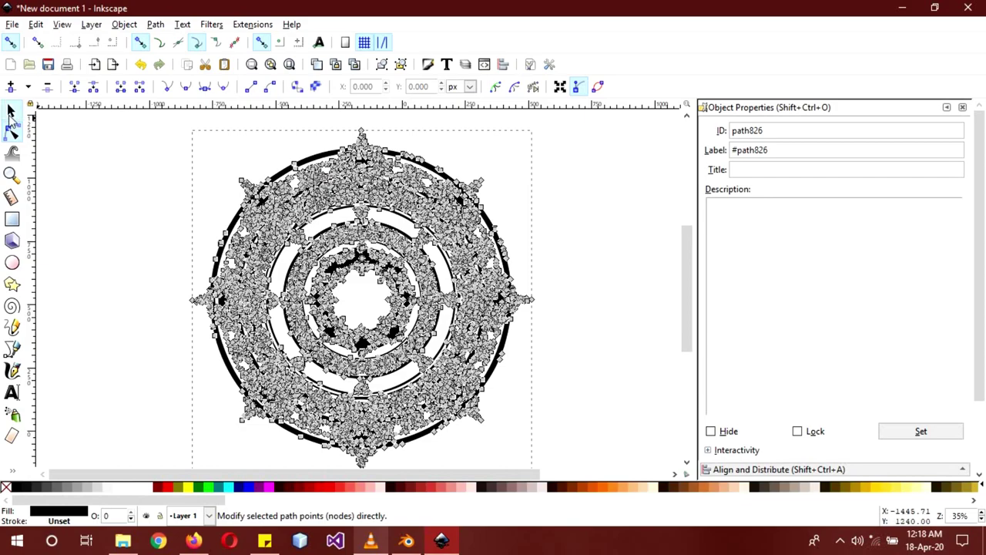
{"action": "key", "text": "s"}
{"action": "left_click", "coordinate": [13, 25]}
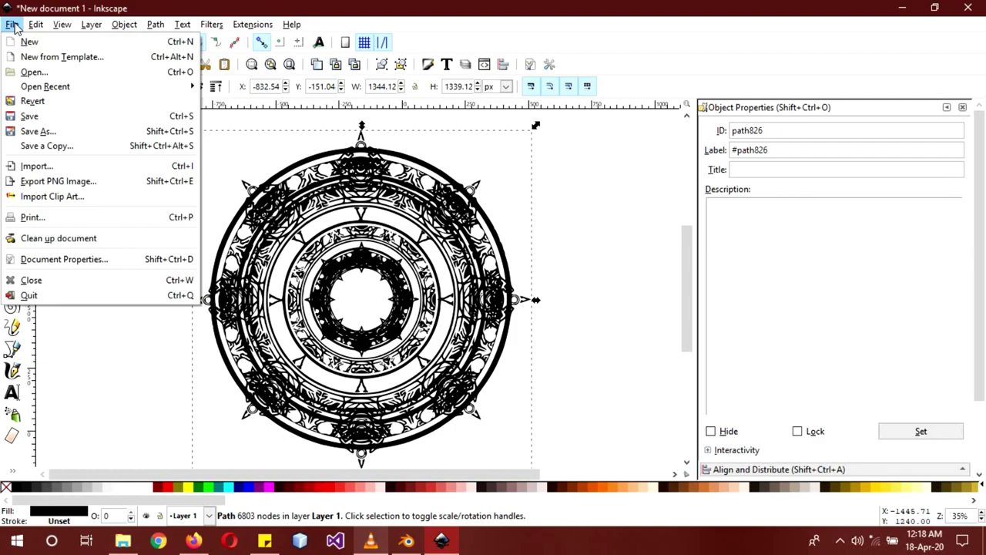
{"action": "left_click", "coordinate": [43, 131]}
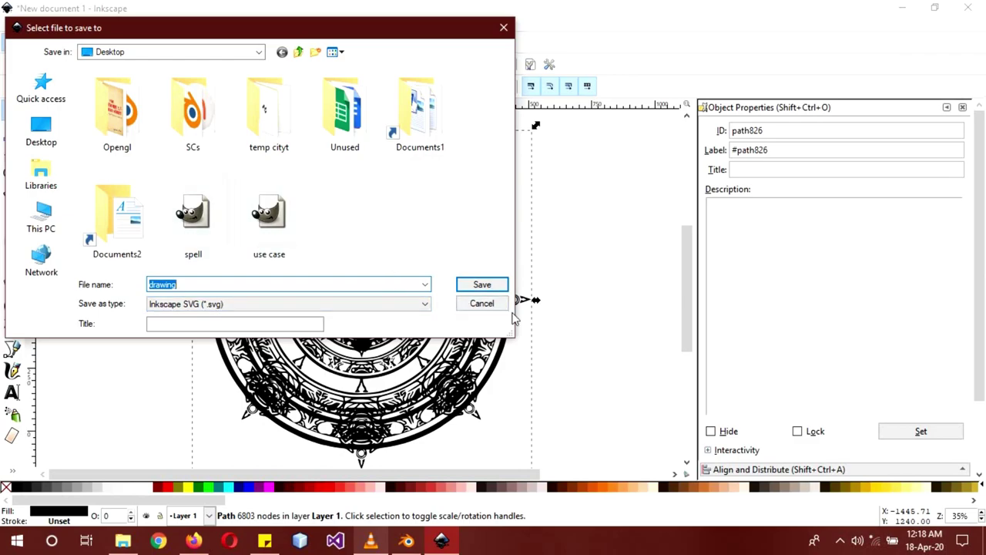
{"action": "left_click", "coordinate": [487, 304]}
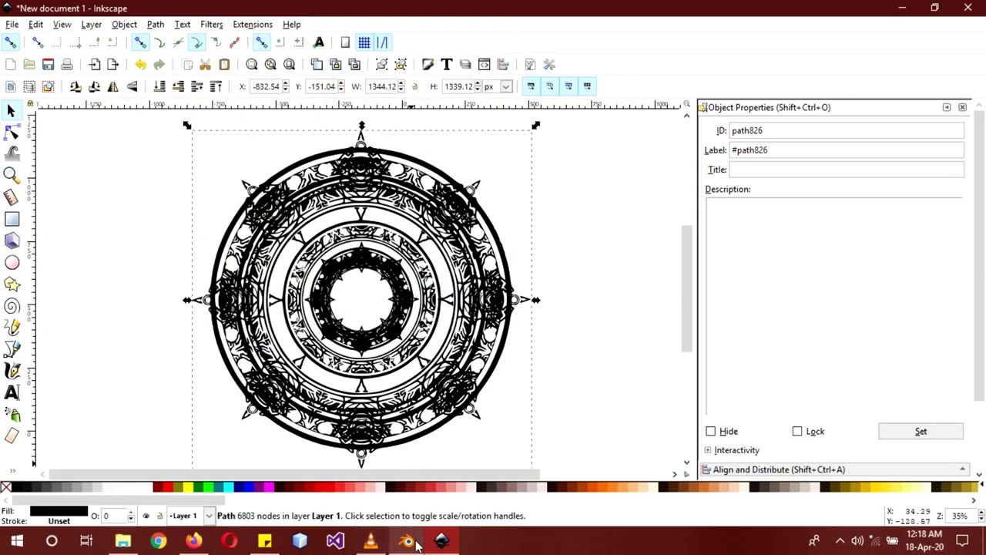
- Close Inkscape without saving the drawing
{"action": "left_click", "coordinate": [411, 542]}
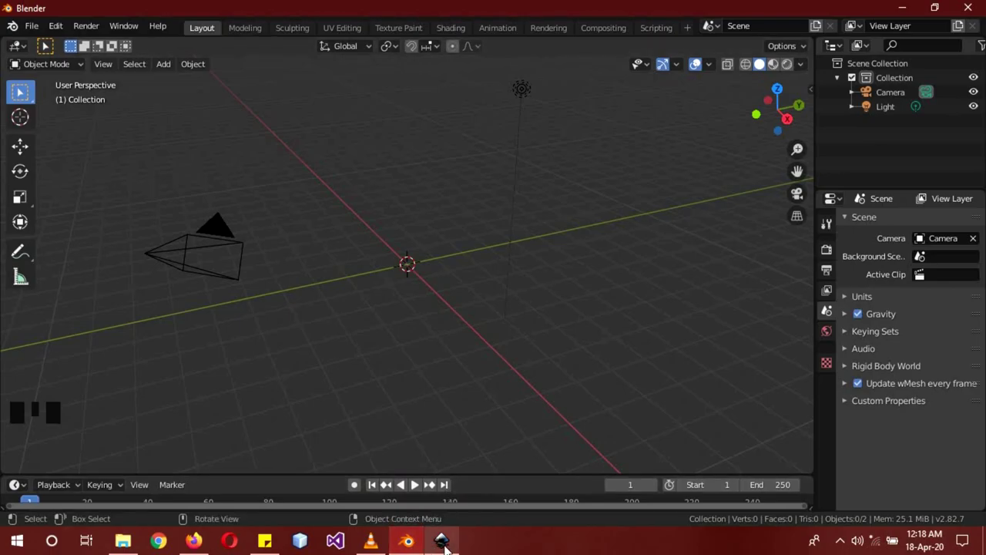
{"action": "left_click", "coordinate": [443, 543]}
{"action": "left_click", "coordinate": [968, 8]}
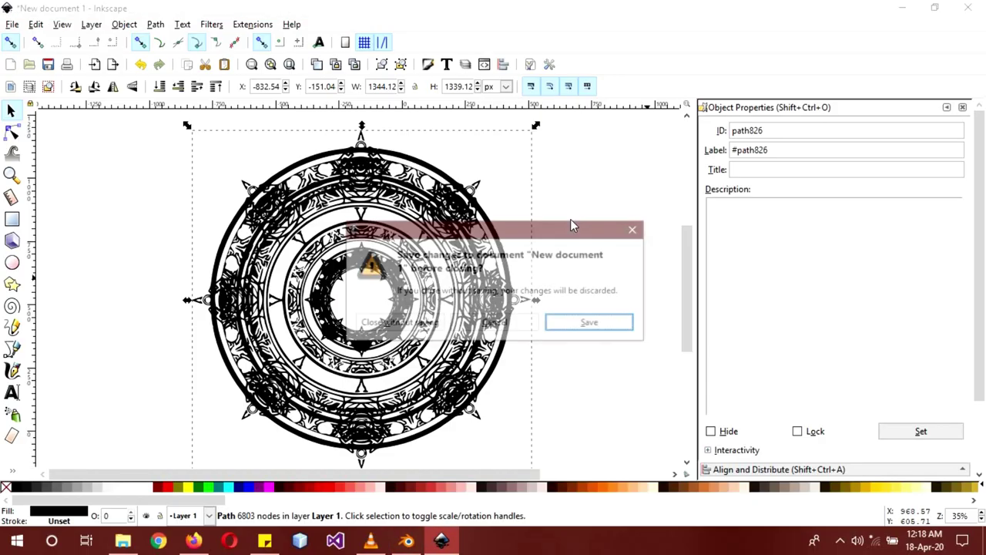
{"action": "left_click", "coordinate": [400, 325]}
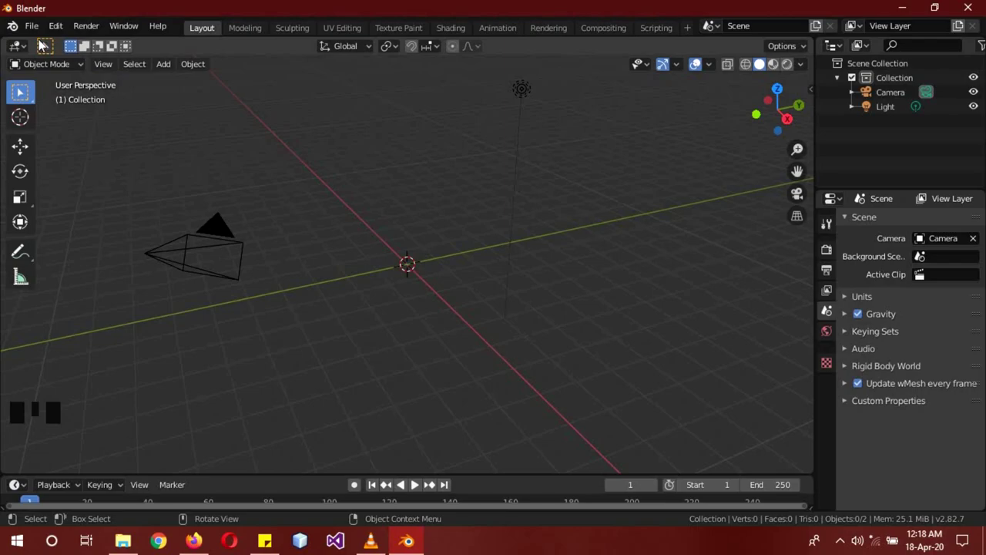
- Import spell.svg from the Desktop into the Blender scene as a Scalable Vector Graphics file
{"action": "left_click", "coordinate": [31, 26]}
{"action": "mouse_move", "coordinate": [65, 225]}
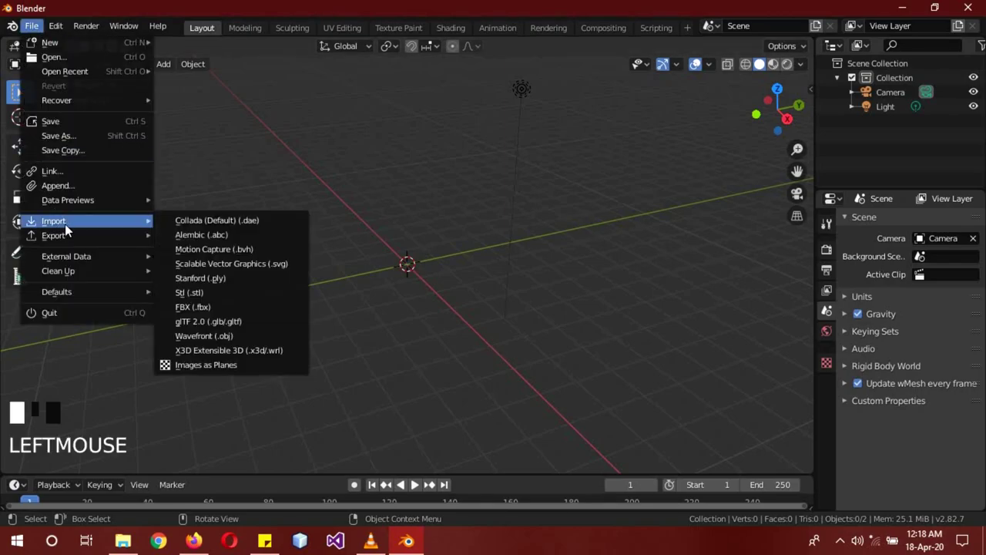
{"action": "left_click", "coordinate": [264, 263]}
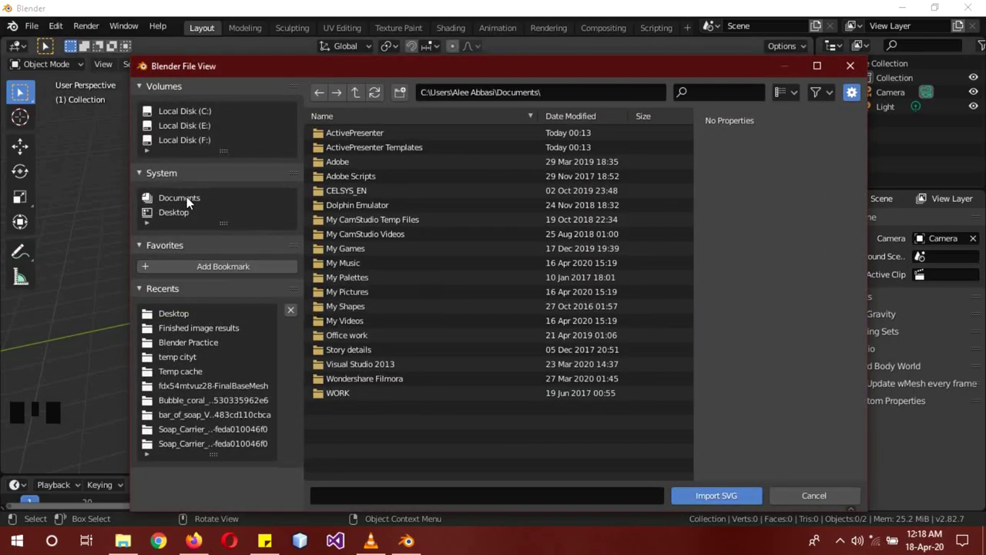
{"action": "left_click", "coordinate": [179, 212]}
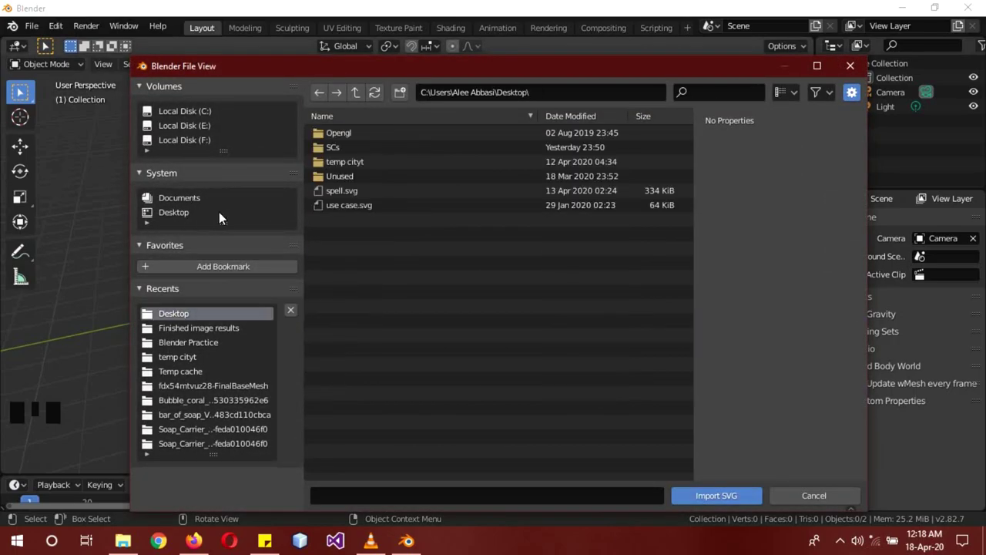
{"action": "left_click", "coordinate": [370, 192]}
{"action": "double_click", "coordinate": [369, 192]}
{"action": "scroll", "coordinate": [390, 275], "scroll_direction": "up", "scroll_amount": 9}
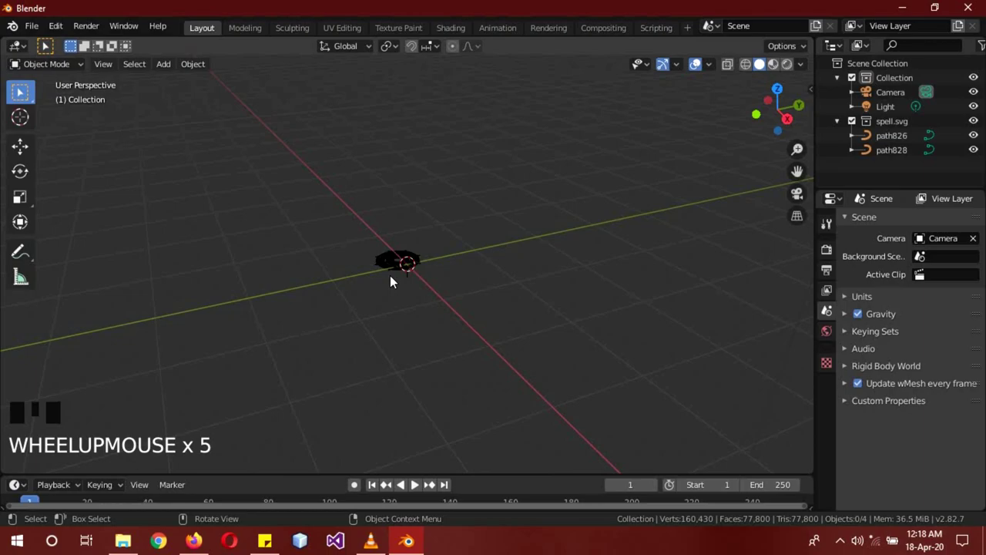
{"action": "scroll", "coordinate": [390, 276], "scroll_direction": "up", "scroll_amount": 6}
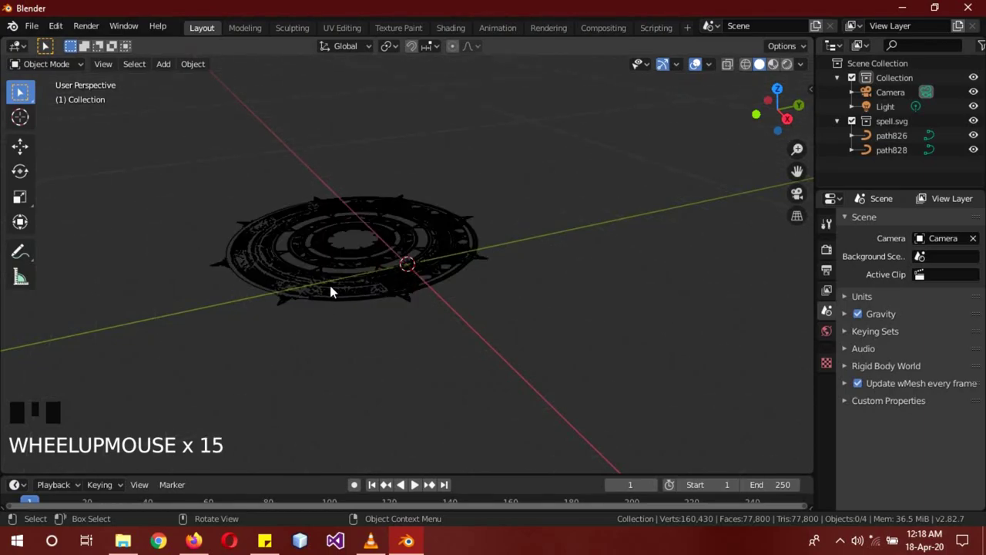
{"action": "left_click", "coordinate": [330, 290]}
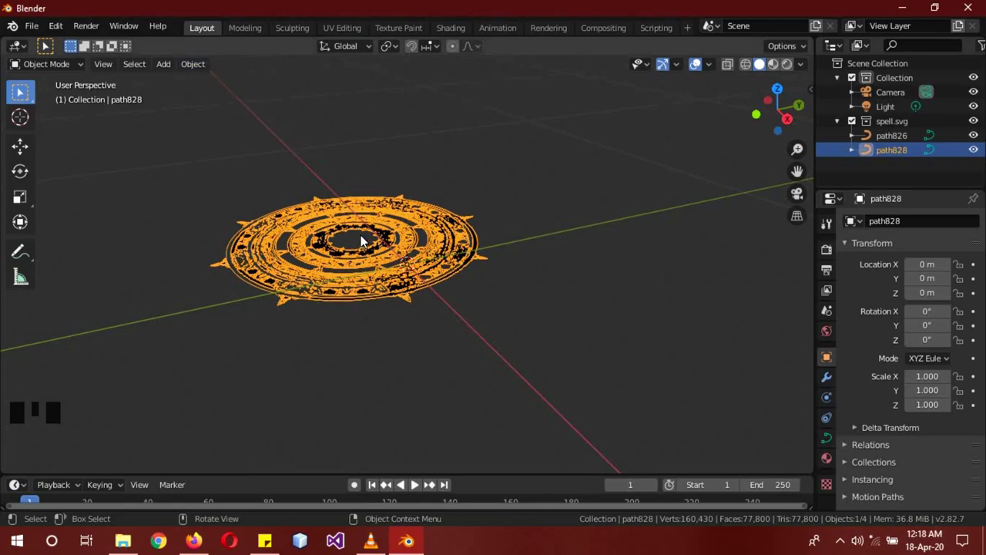
{"action": "left_click", "coordinate": [191, 64]}
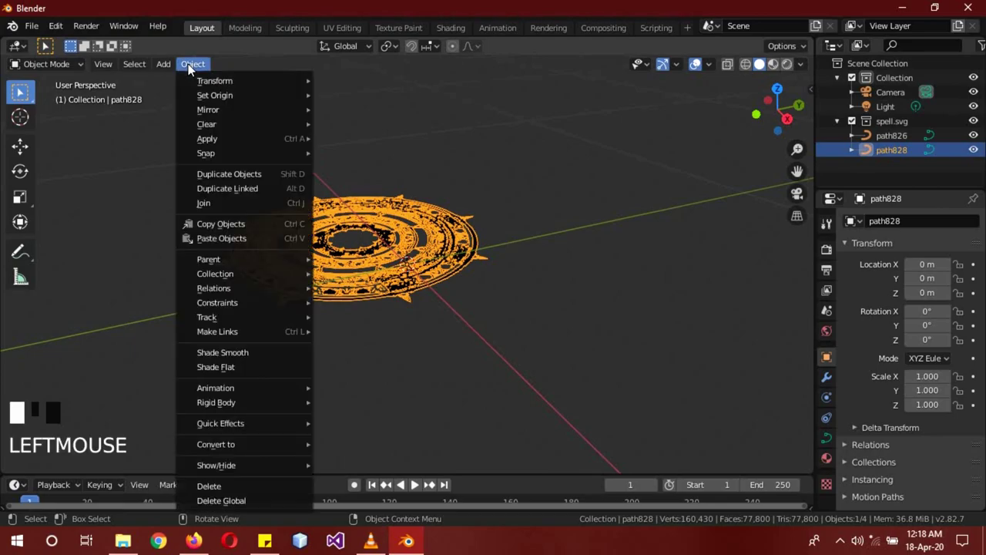
{"action": "mouse_move", "coordinate": [238, 444]}
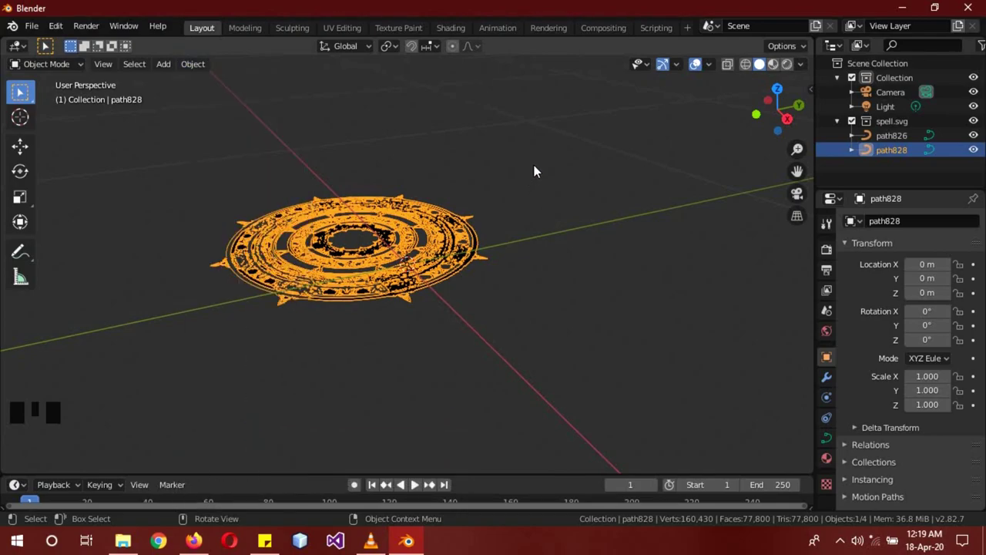
- Switch the path828 curve into Edit Mode and zoom to inspect its 20,799 points
{"action": "left_click", "coordinate": [43, 63]}
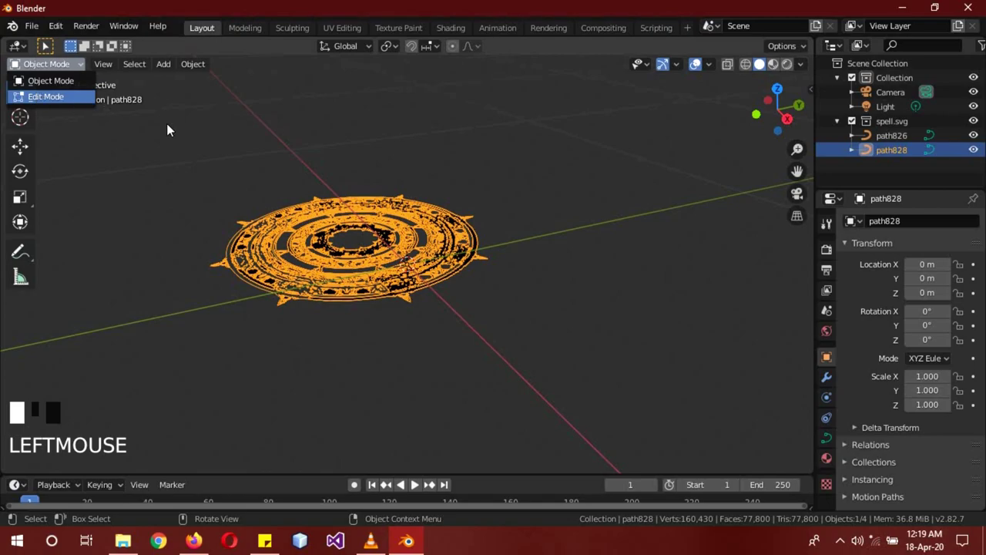
{"action": "key", "text": "Return"}
{"action": "scroll", "coordinate": [494, 229], "scroll_direction": "up", "scroll_amount": 4}
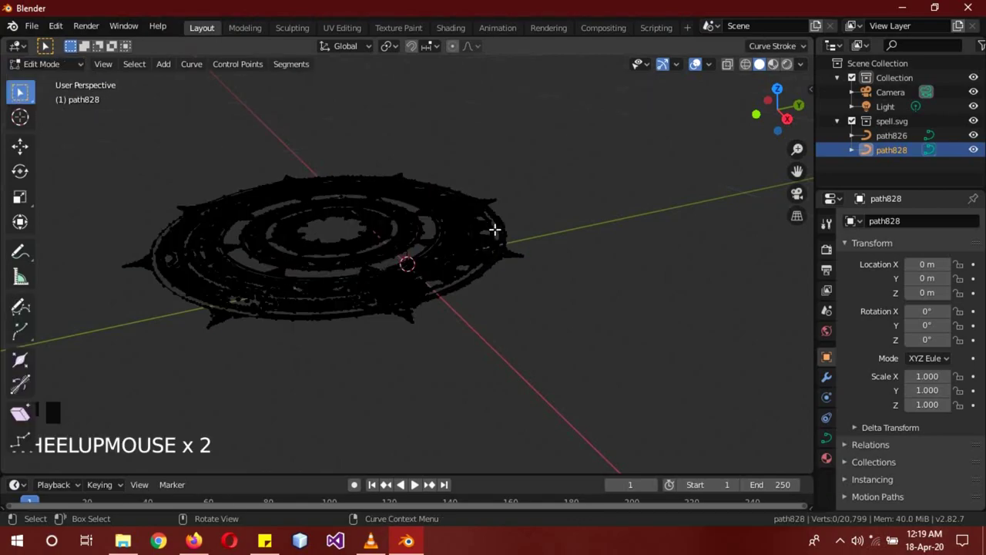
{"action": "scroll", "coordinate": [494, 229], "scroll_direction": "up", "scroll_amount": 8}
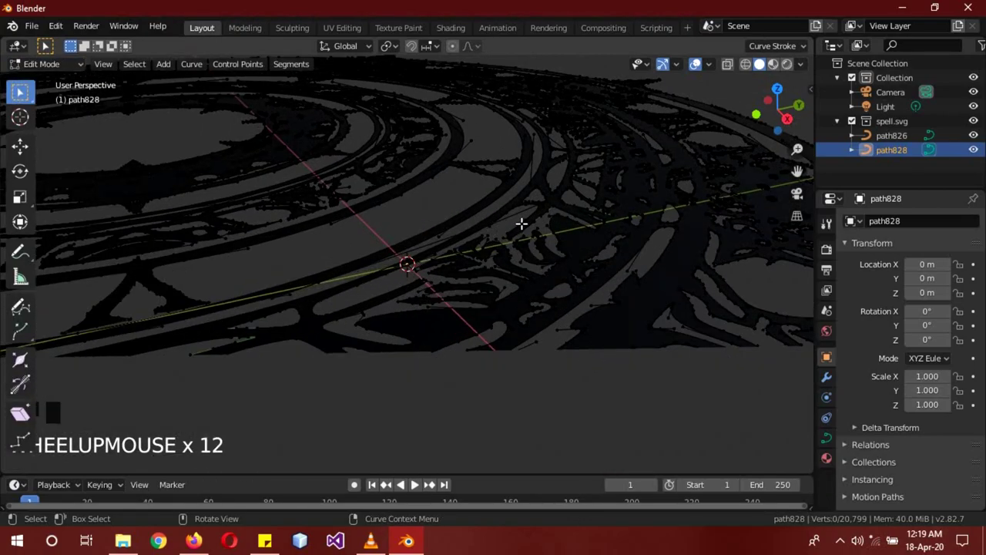
{"action": "scroll", "coordinate": [522, 224], "scroll_direction": "down", "scroll_amount": 4}
{"action": "scroll", "coordinate": [522, 223], "scroll_direction": "down", "scroll_amount": 5}
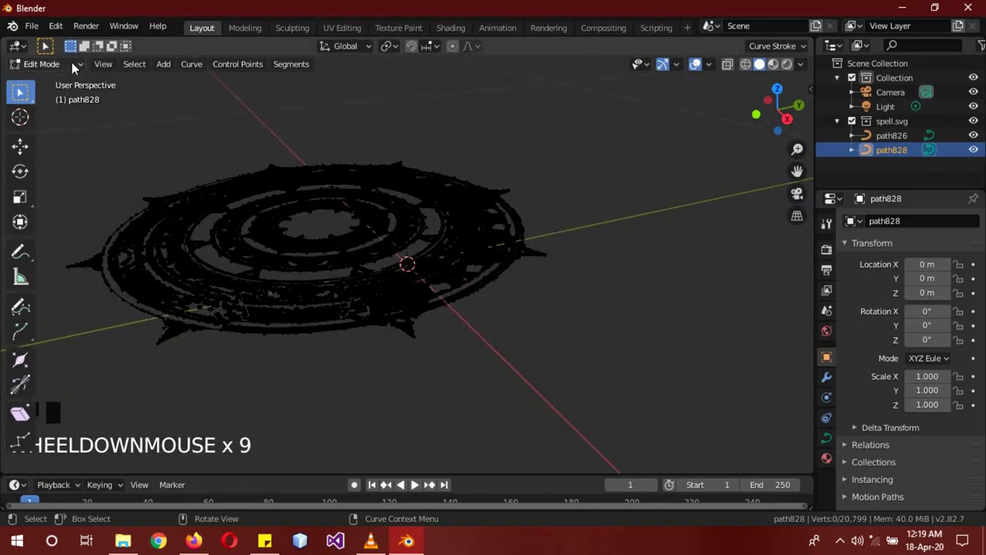
- Return to Object Mode, view from top, scale the spell circle to 2.375 and reposition it
{"action": "left_click", "coordinate": [71, 62]}
{"action": "left_click", "coordinate": [49, 81]}
{"action": "key", "text": "KP_7"}
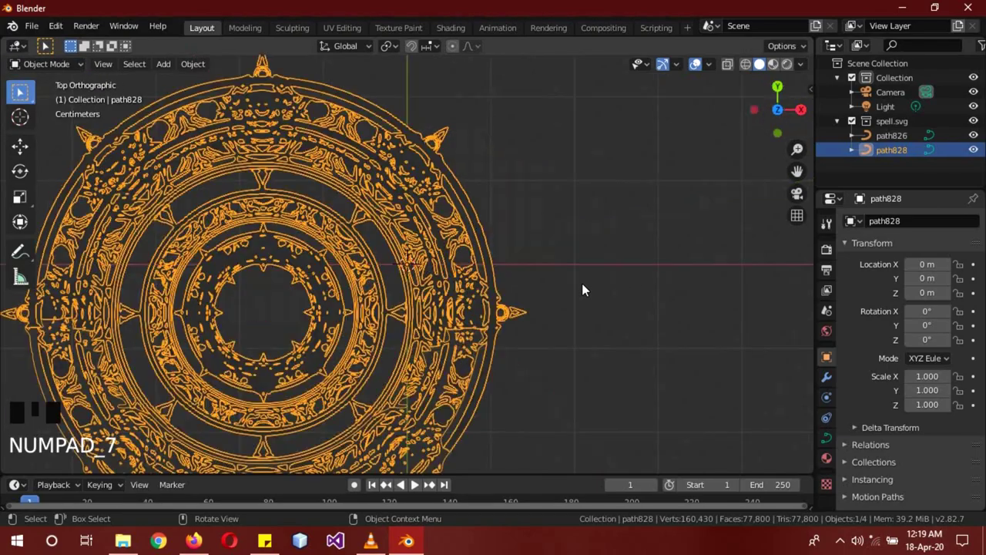
{"action": "scroll", "coordinate": [576, 286], "scroll_direction": "down", "scroll_amount": 6}
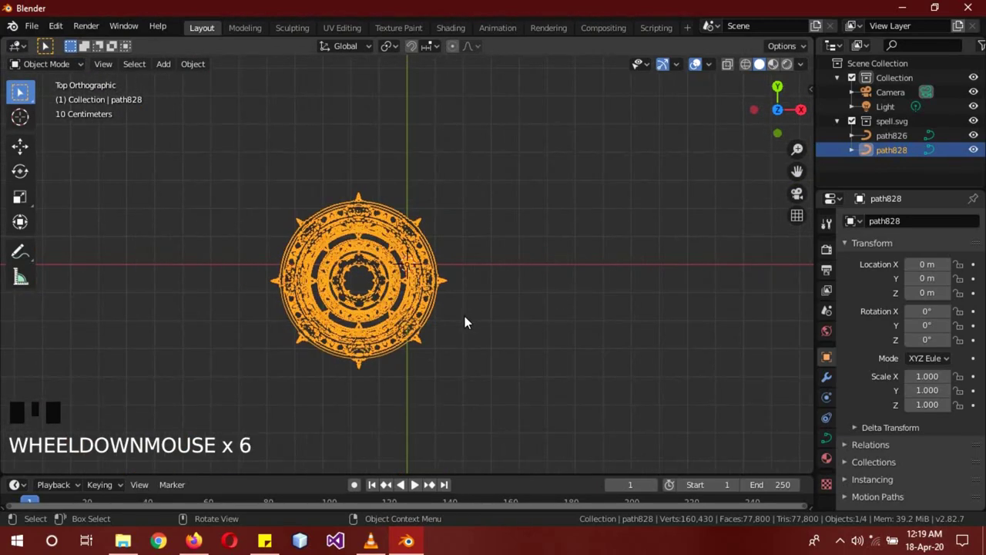
{"action": "key", "text": "s"}
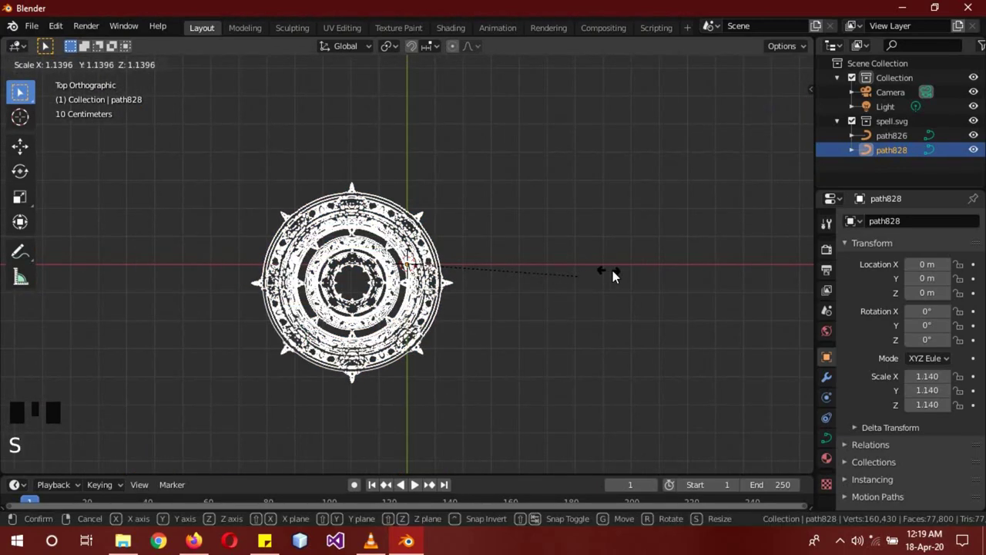
{"action": "left_click", "coordinate": [768, 261]}
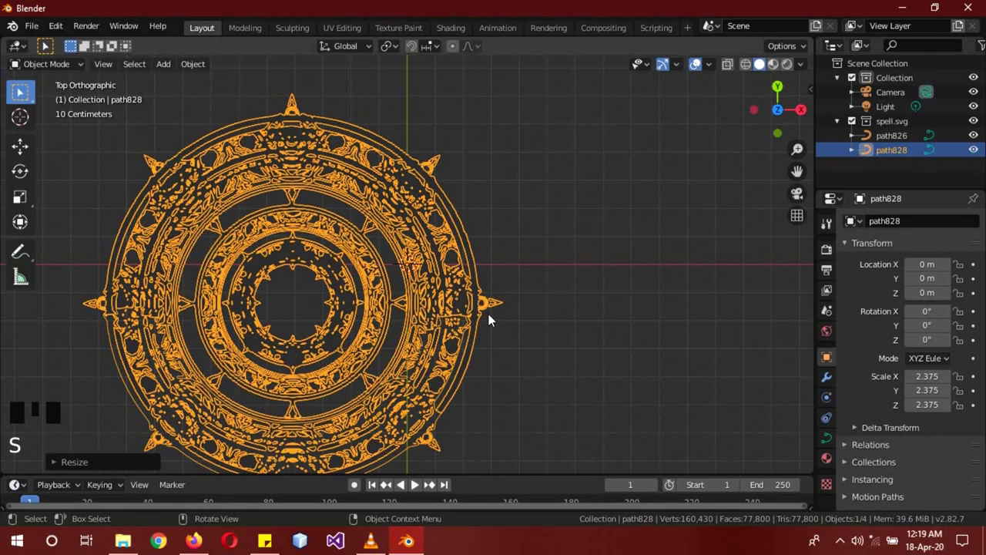
{"action": "key", "text": "g"}
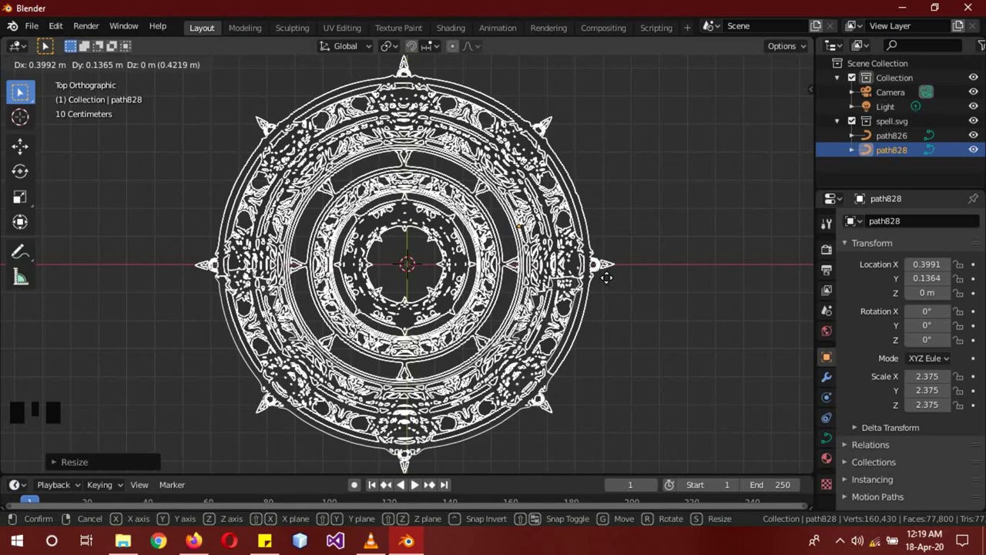
{"action": "left_click", "coordinate": [608, 276]}
- Check through the camera, scale the circle to 9.777, and move it onto the origin from top view
{"action": "middle_click_drag", "start_coordinate": [675, 333], "coordinate": [616, 286]}
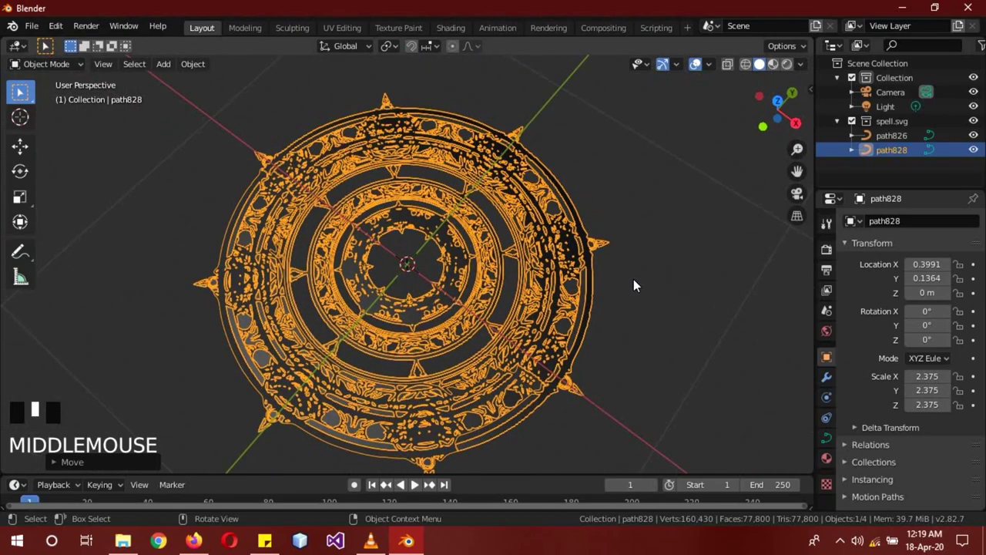
{"action": "key", "text": "KP_0"}
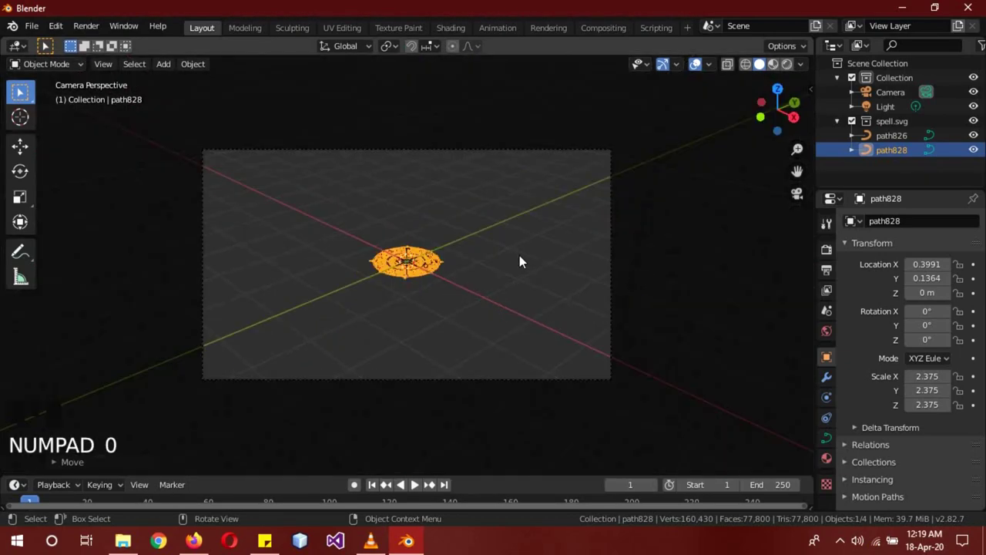
{"action": "key", "text": "s"}
{"action": "left_click", "coordinate": [801, 356]}
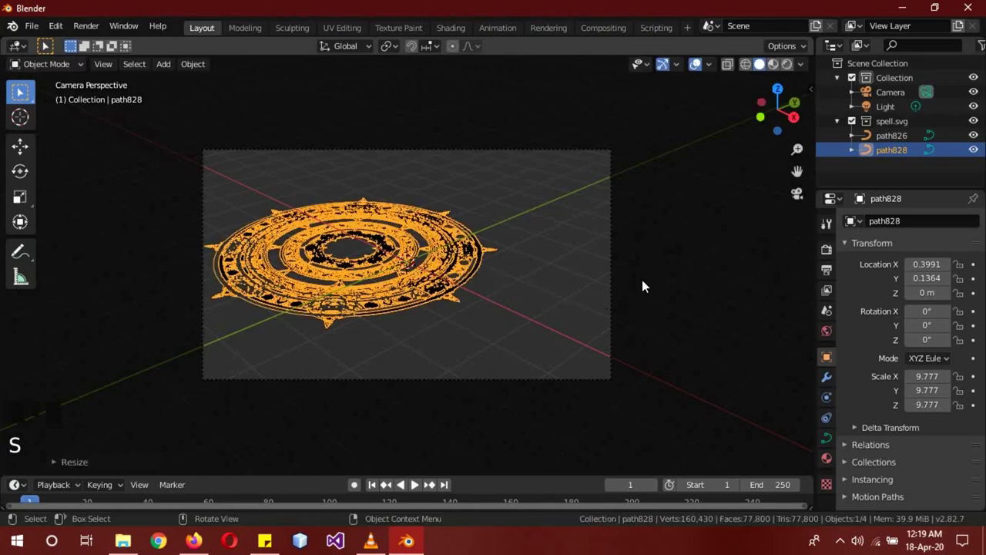
{"action": "key", "text": "KP_7"}
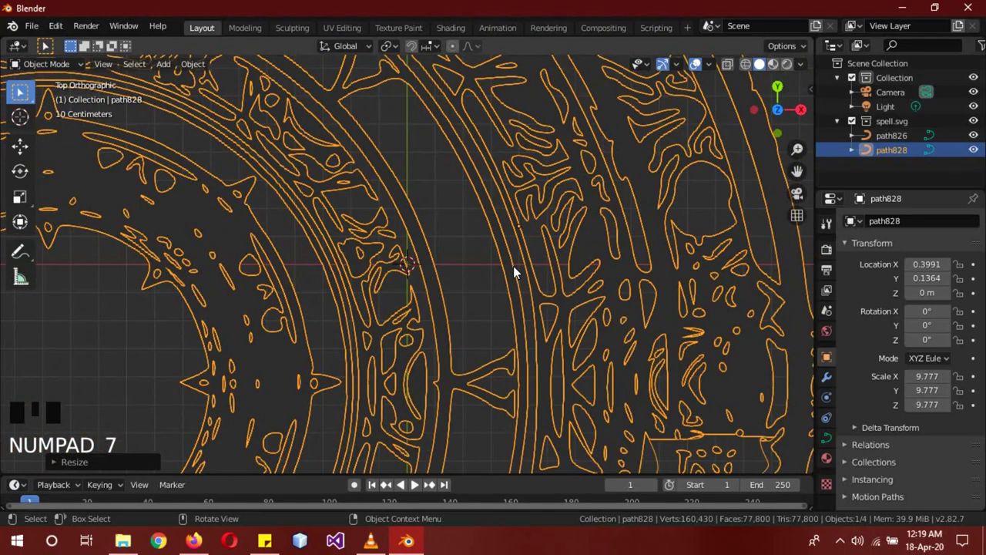
{"action": "scroll", "coordinate": [514, 266], "scroll_direction": "down", "scroll_amount": 7}
{"action": "scroll", "coordinate": [506, 274], "scroll_direction": "down", "scroll_amount": 2}
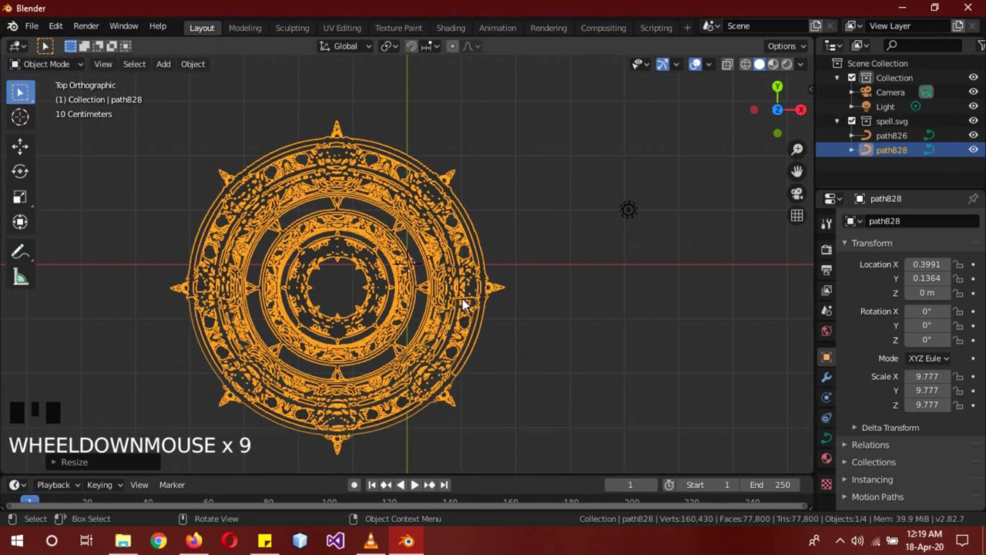
{"action": "key", "text": "g"}
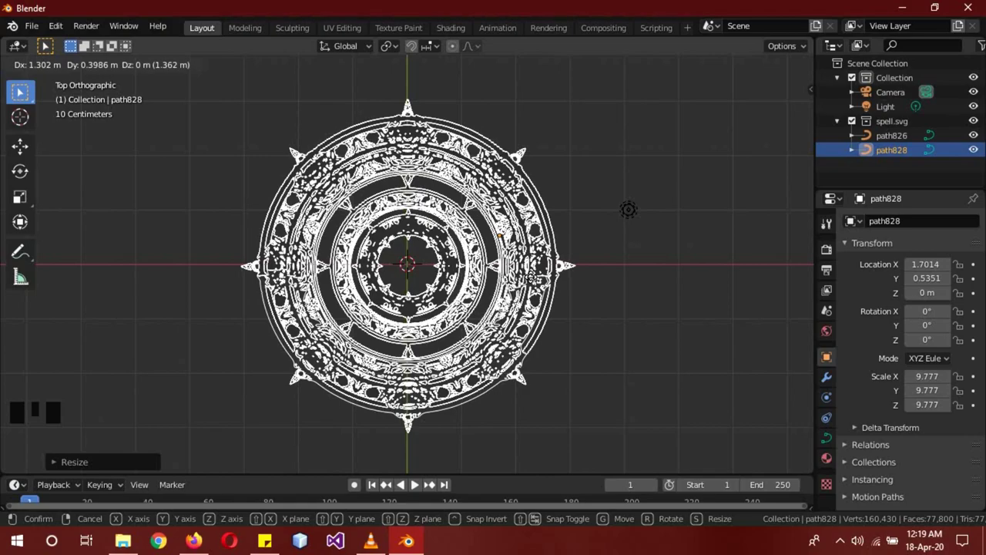
- Confirm the circle's centered position and delete the Light object
{"action": "left_click", "coordinate": [617, 226]}
{"action": "left_click", "coordinate": [628, 219]}
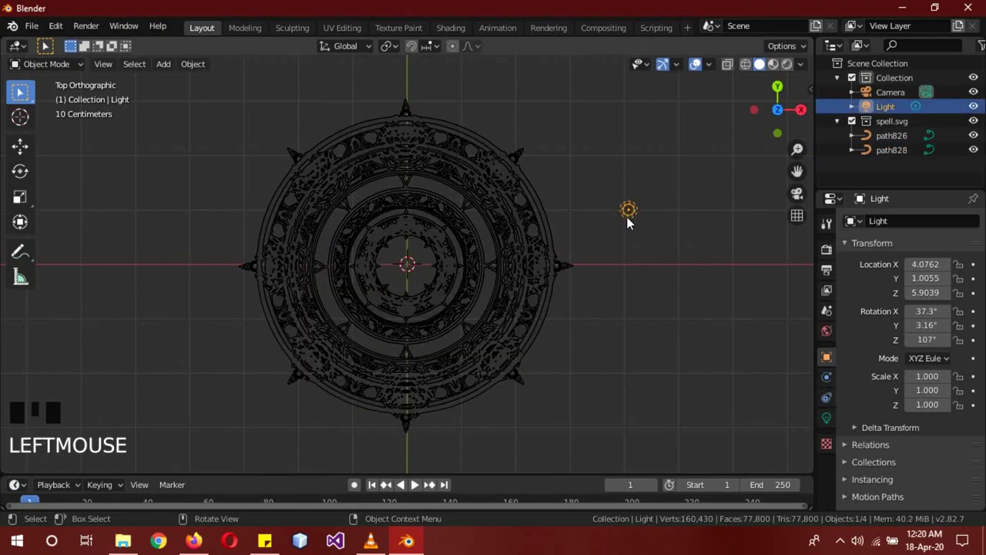
{"action": "key", "text": "Delete"}
- Set the world background colour to dark blue
{"action": "middle_click_drag", "start_coordinate": [634, 293], "coordinate": [817, 333]}
{"action": "left_click", "coordinate": [826, 330]}
{"action": "left_click", "coordinate": [930, 316]}
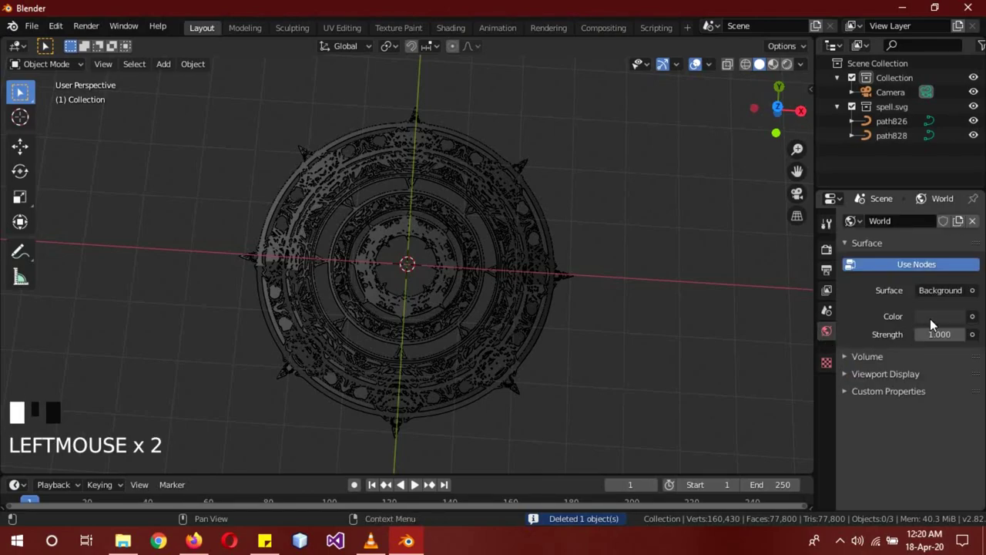
{"action": "left_click", "coordinate": [918, 125]}
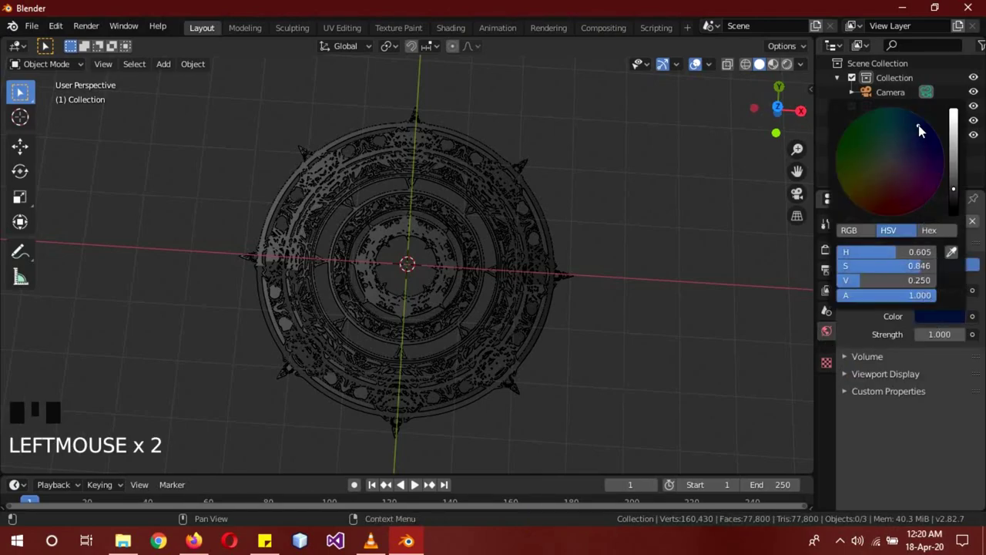
- Select path828 and remove its SVGMat.001 material slot
{"action": "middle_click_drag", "start_coordinate": [565, 368], "coordinate": [495, 279]}
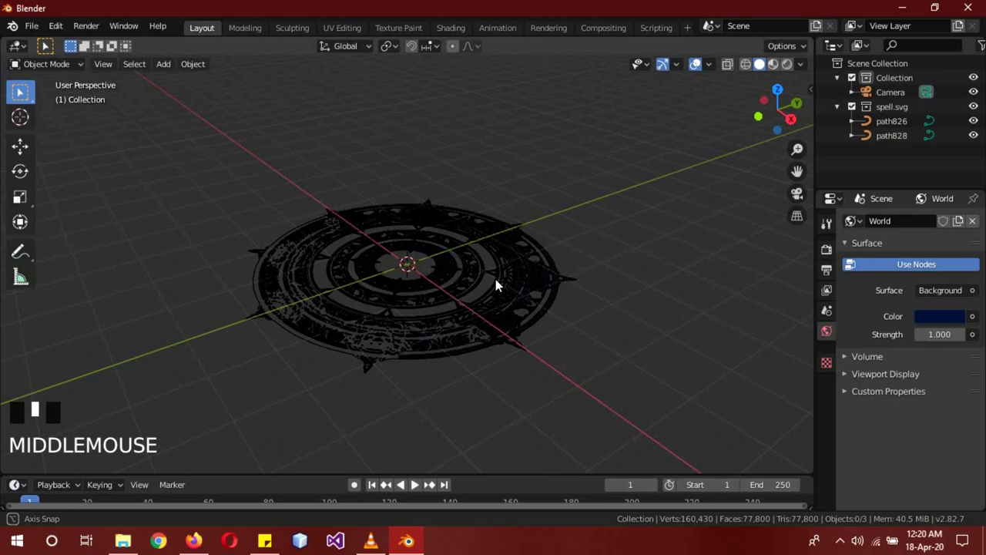
{"action": "left_click", "coordinate": [504, 288]}
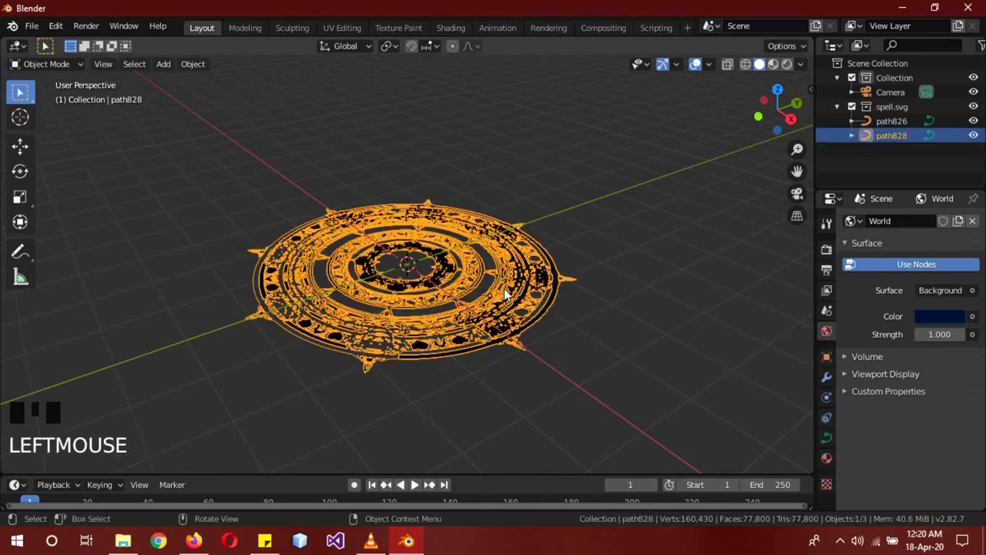
{"action": "left_click", "coordinate": [826, 458]}
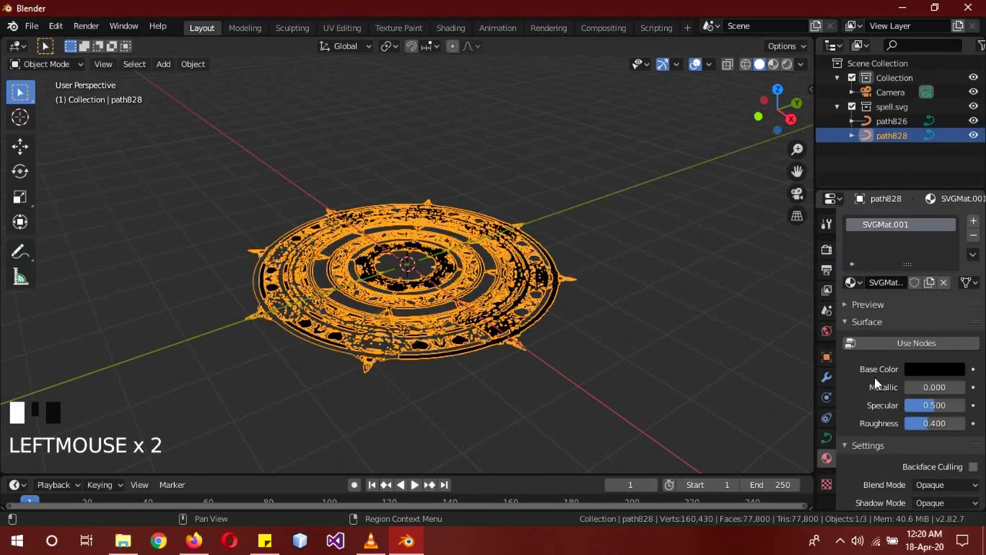
{"action": "left_click", "coordinate": [974, 235]}
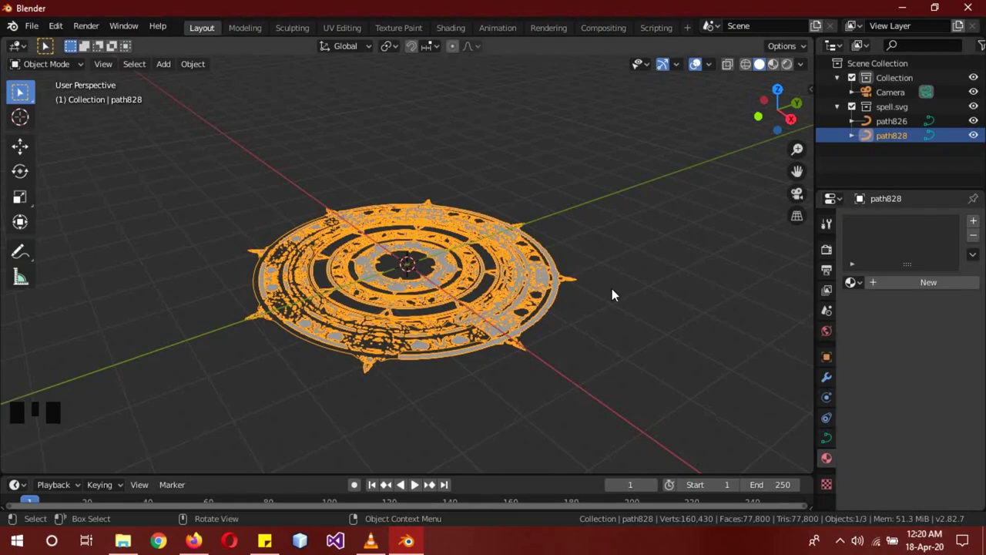
- Add a Plain Axes Empty at the centre of the spell circle
{"action": "key", "text": "shift+a"}
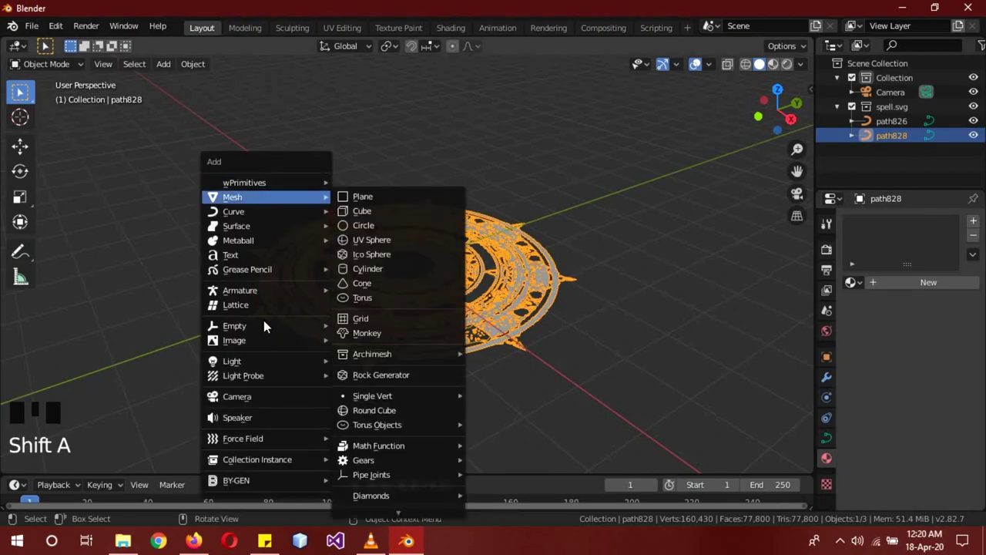
{"action": "mouse_move", "coordinate": [266, 324]}
{"action": "left_click", "coordinate": [374, 332]}
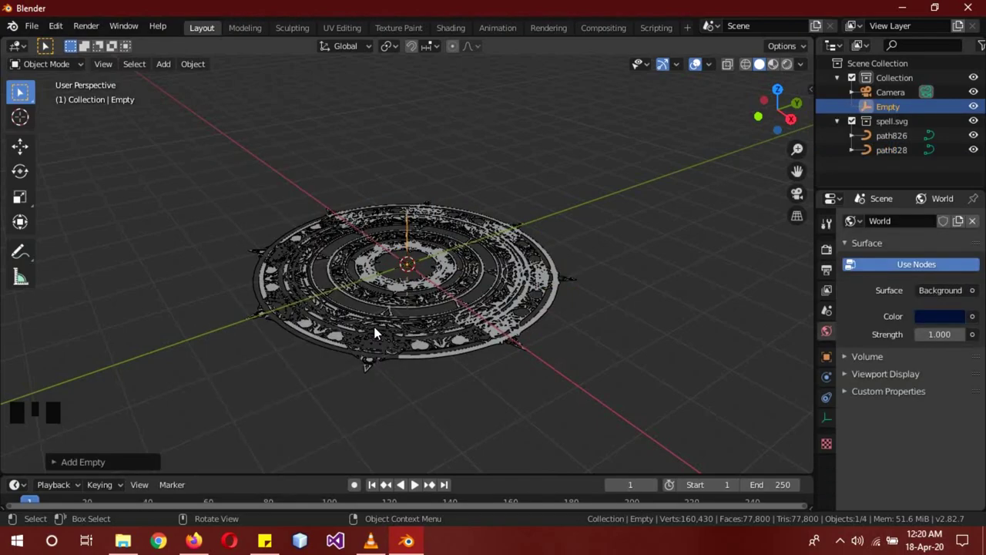
- Reselect path828 and create a new material, Material.001, for it
{"action": "left_click", "coordinate": [547, 286]}
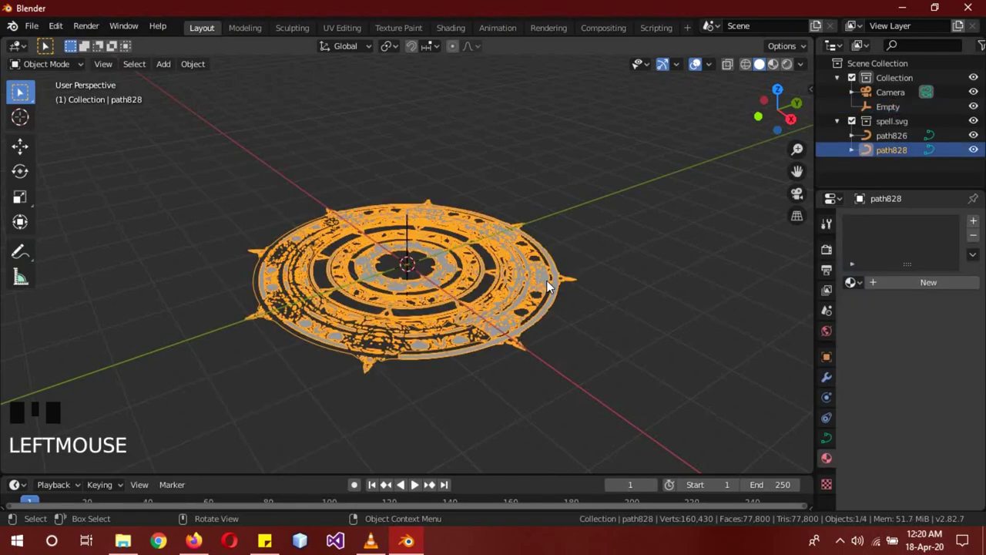
{"action": "left_click", "coordinate": [928, 283]}
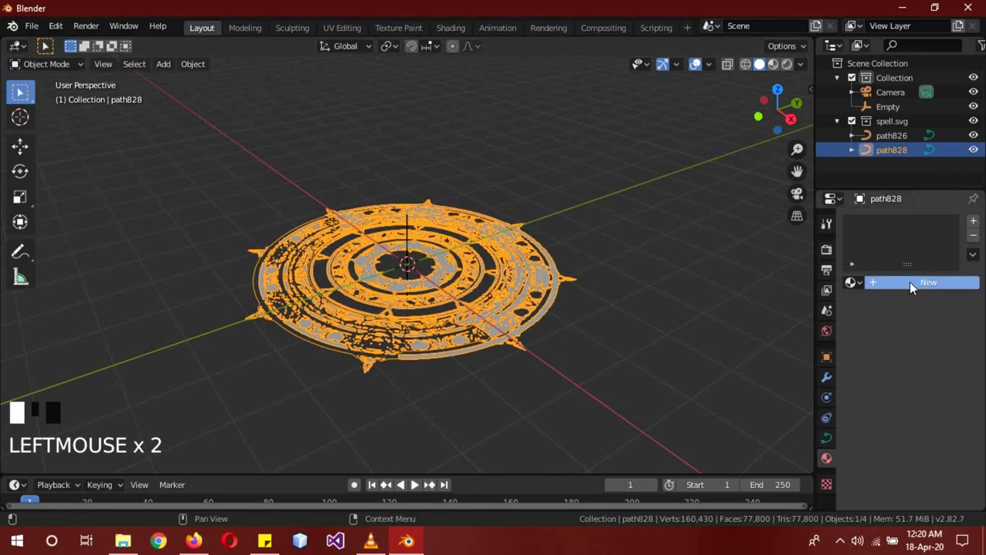
{"action": "left_click", "coordinate": [883, 285]}
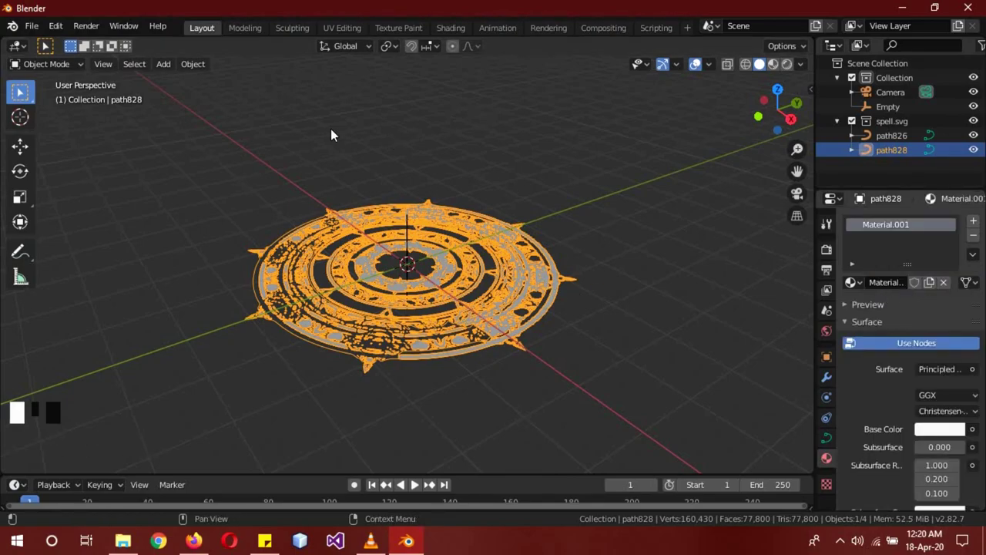
- Turn the viewport into the Shader Editor and delete the Principled BSDF node
{"action": "left_click", "coordinate": [16, 47]}
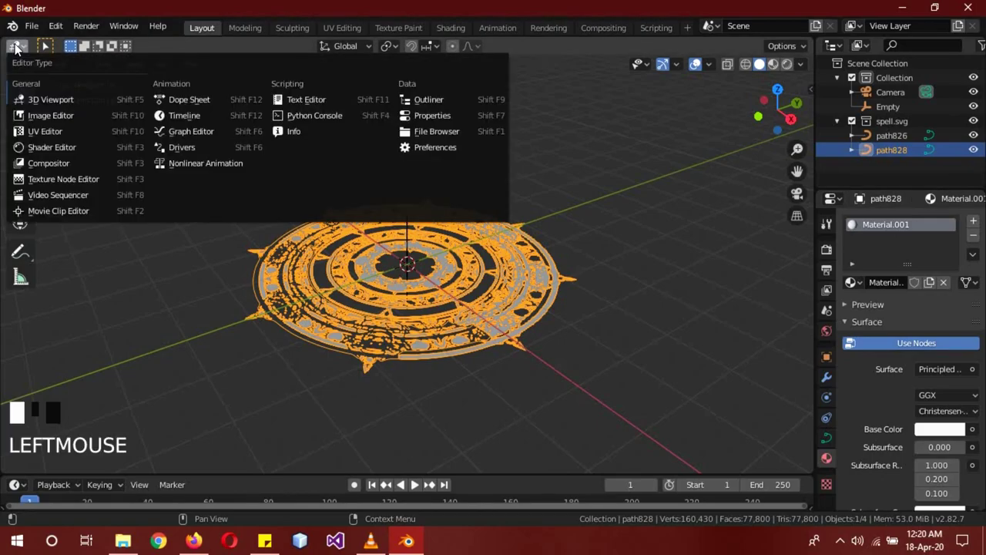
{"action": "left_click", "coordinate": [58, 148]}
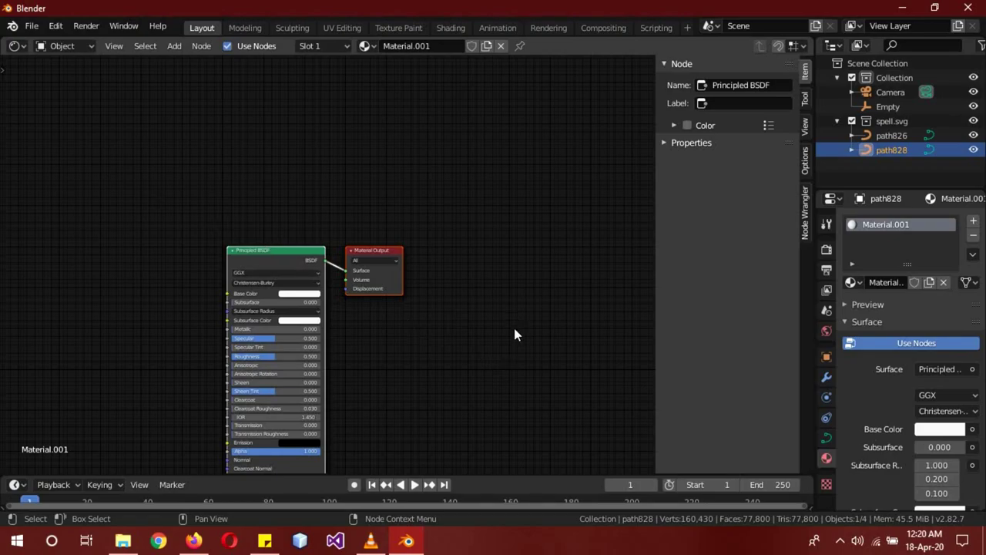
{"action": "key", "text": "n"}
{"action": "left_click", "coordinate": [348, 259]}
{"action": "key", "text": "Delete"}
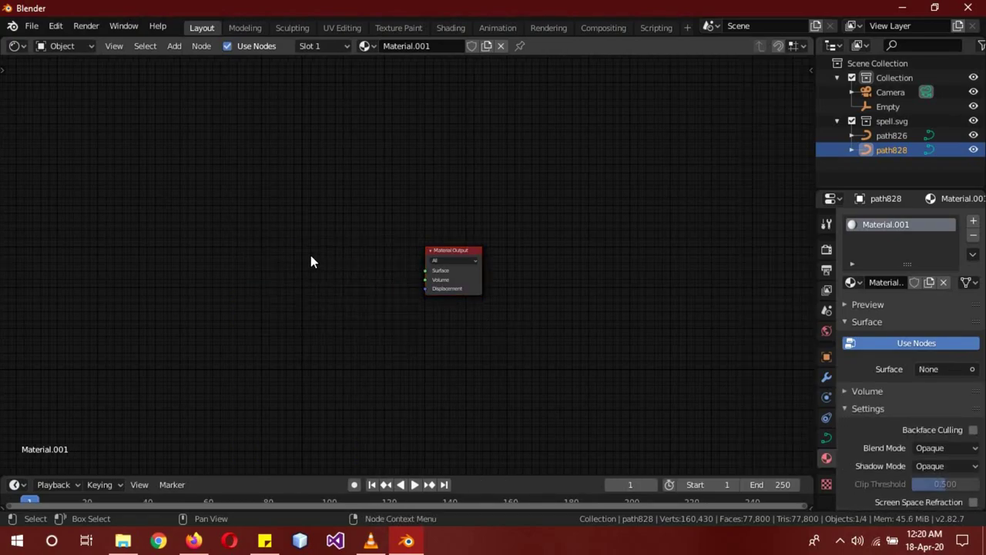
- Set the material Blend Mode to Alpha Blend and enable Bloom in render settings
{"action": "left_click", "coordinate": [941, 448]}
{"action": "left_click", "coordinate": [936, 384]}
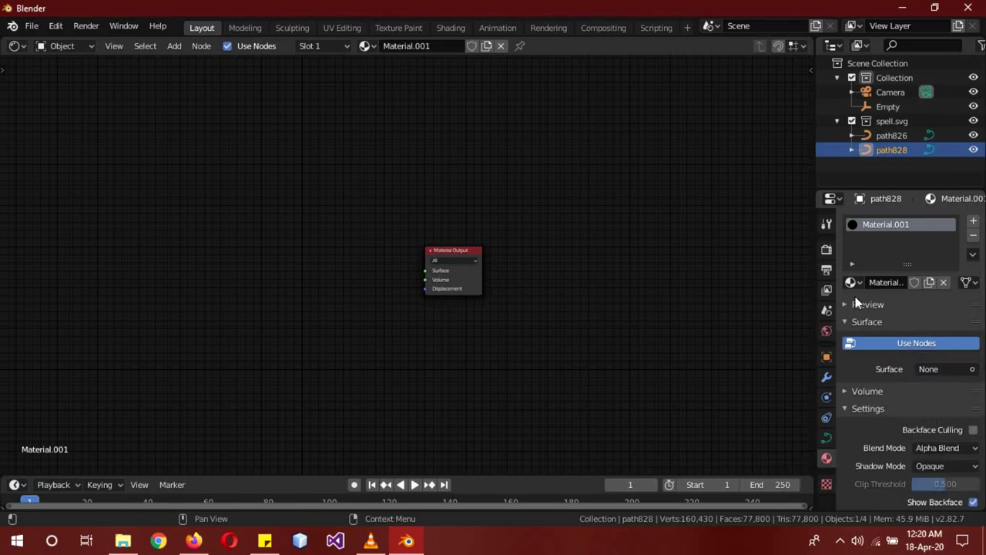
{"action": "left_click", "coordinate": [826, 251]}
{"action": "left_click", "coordinate": [858, 336]}
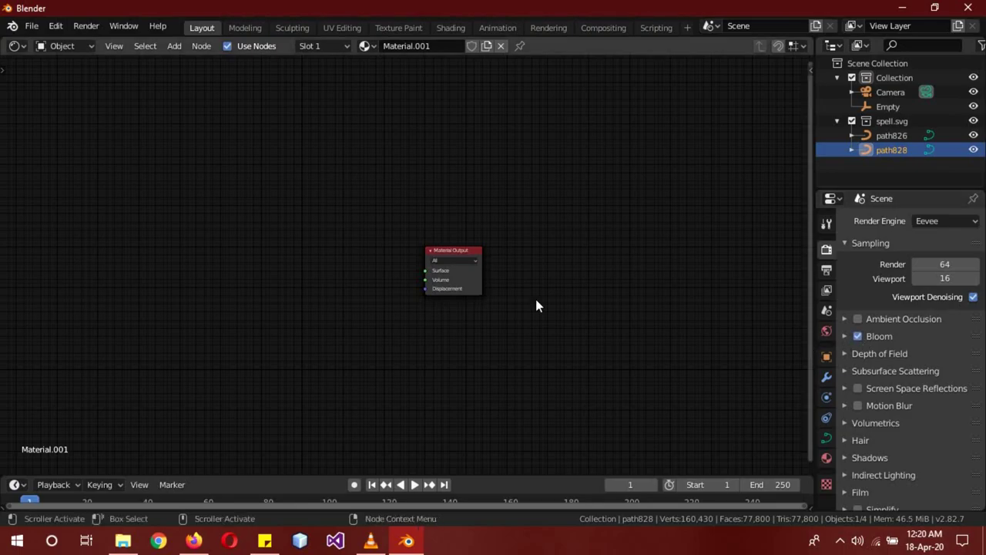
- Add Mix Shader, Emission and Transparent BSDF nodes beside the Material Output
{"action": "key", "text": "shift+a"}
{"action": "left_click", "coordinate": [336, 244]}
{"action": "type", "text": "mix"}
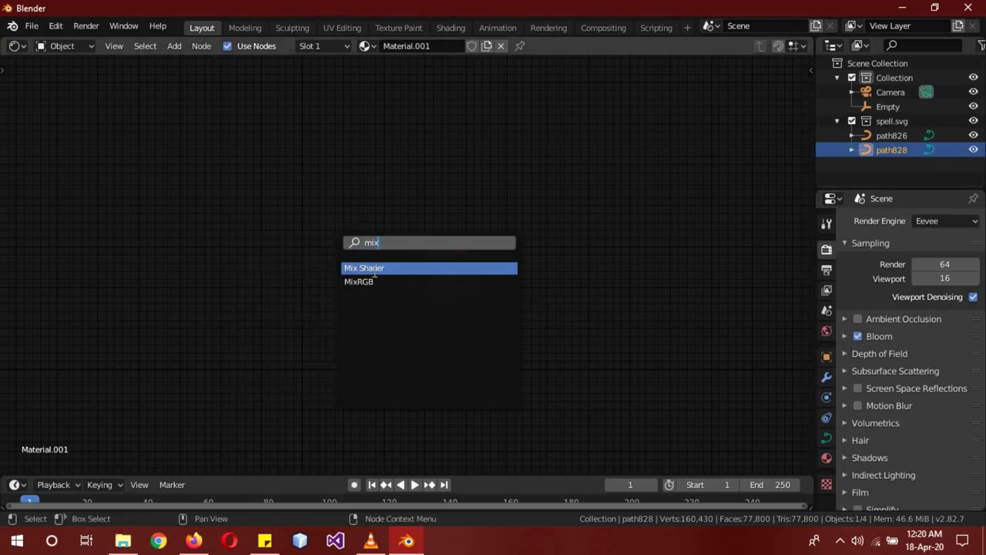
{"action": "key", "text": "Return"}
{"action": "left_click", "coordinate": [346, 256]}
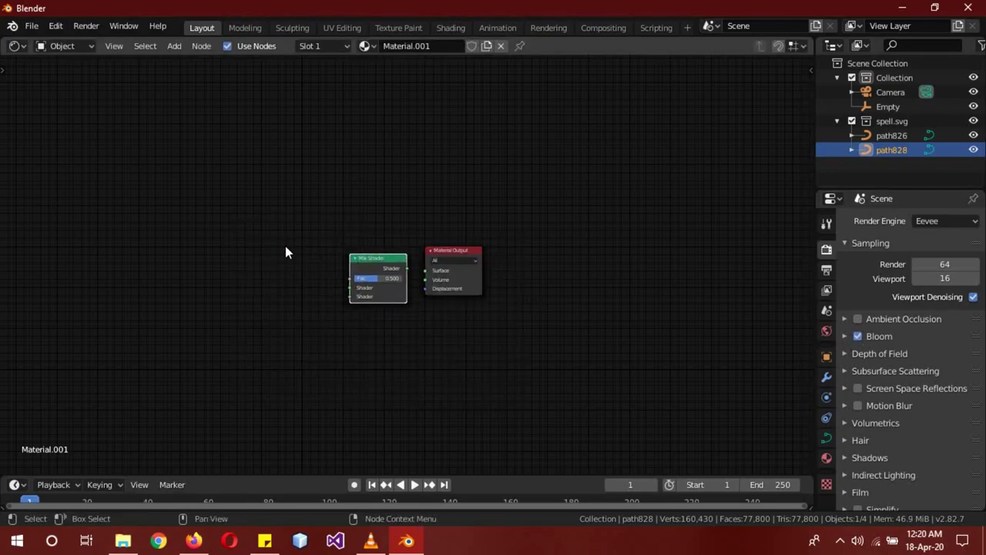
{"action": "key", "text": "shift+a"}
{"action": "left_click", "coordinate": [286, 245]}
{"action": "type", "text": "emi"}
{"action": "key", "text": "Return"}
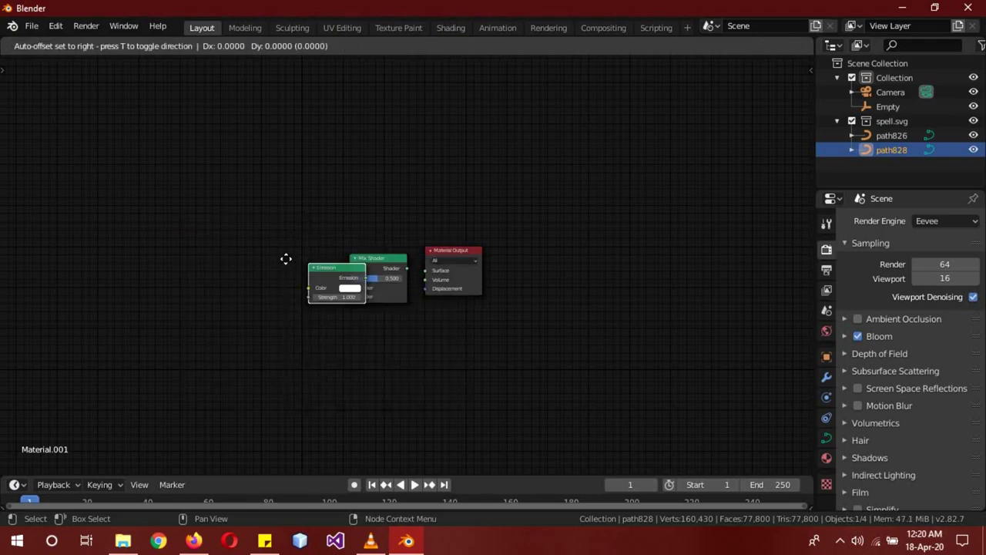
{"action": "left_click", "coordinate": [261, 331]}
{"action": "key", "text": "shift+a"}
{"action": "left_click", "coordinate": [241, 246]}
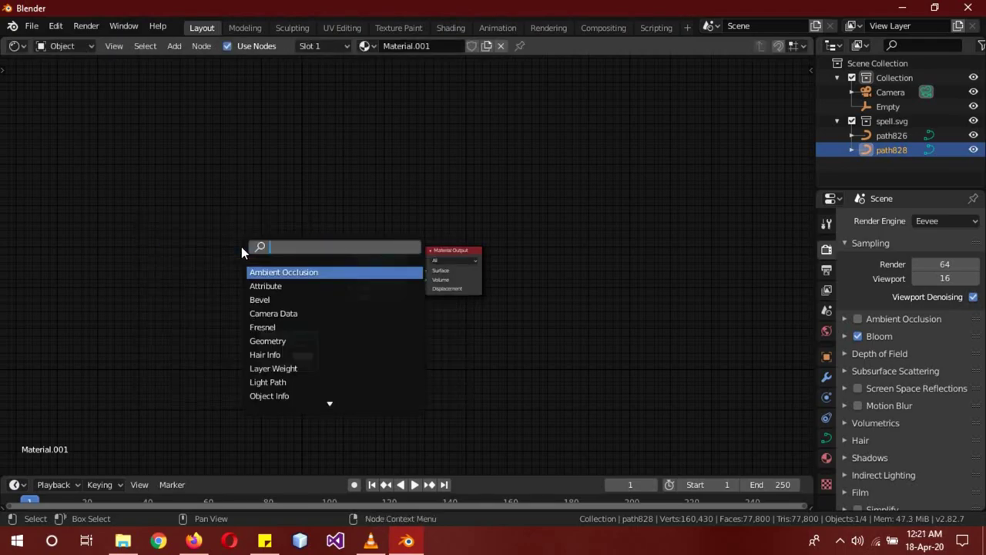
{"action": "type", "text": "tran"}
{"action": "key", "text": "Down"}
{"action": "key", "text": "Return"}
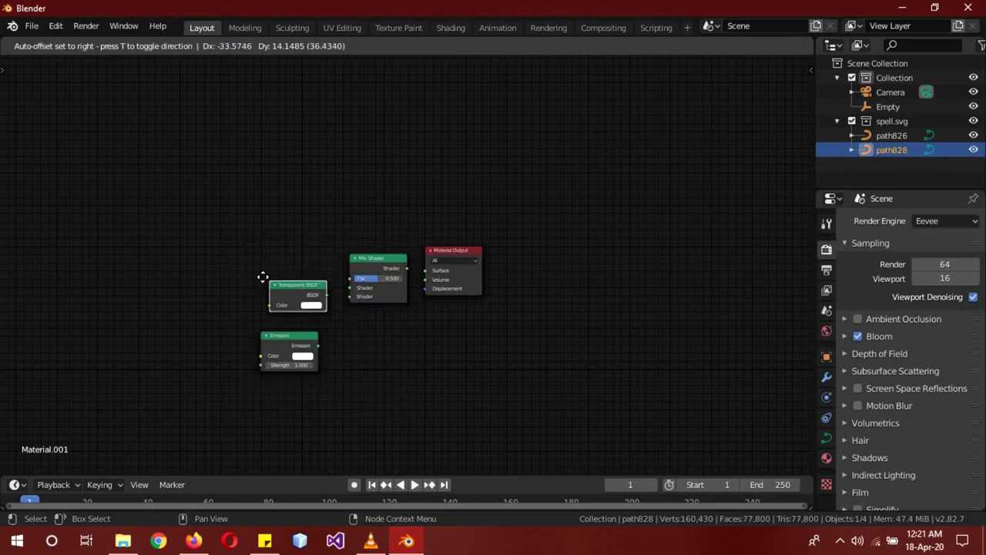
{"action": "left_click", "coordinate": [256, 278]}
- Add a ColorRamp node and a Gradient Texture node to the left
{"action": "key", "text": "shift+a"}
{"action": "left_click", "coordinate": [237, 204]}
{"action": "type", "text": "col"}
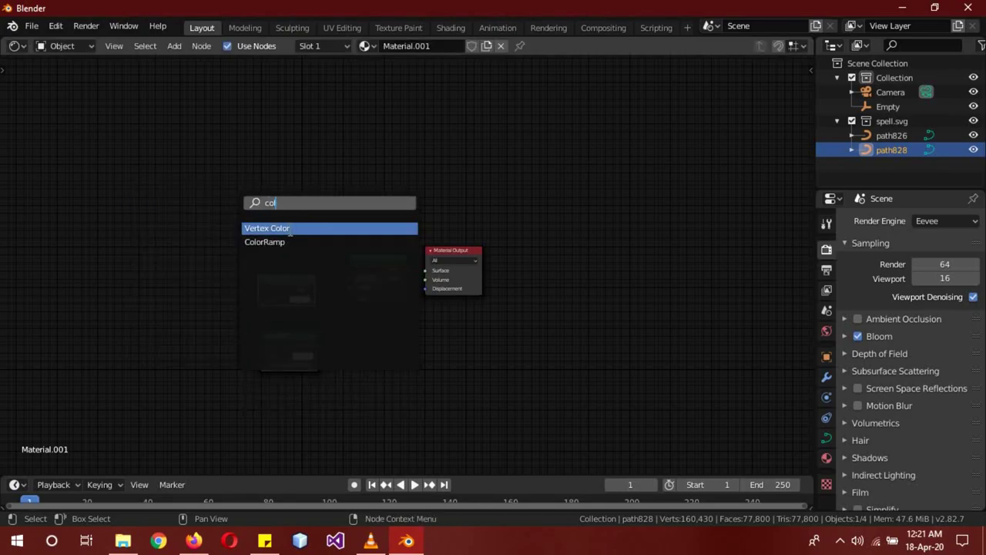
{"action": "key", "text": "Down"}
{"action": "key", "text": "Return"}
{"action": "left_click", "coordinate": [201, 168]}
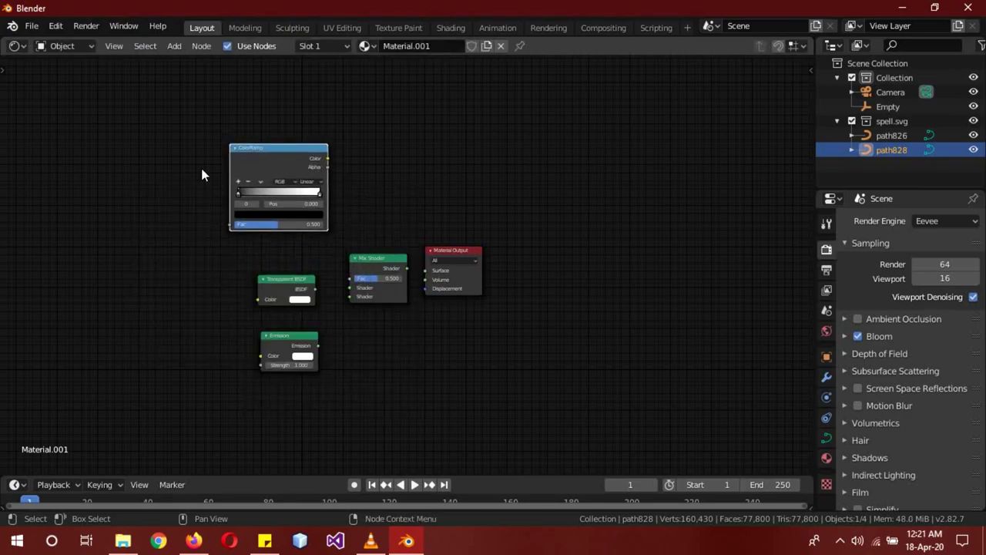
{"action": "key", "text": "shift+a"}
{"action": "left_click", "coordinate": [166, 198]}
{"action": "type", "text": "grad"}
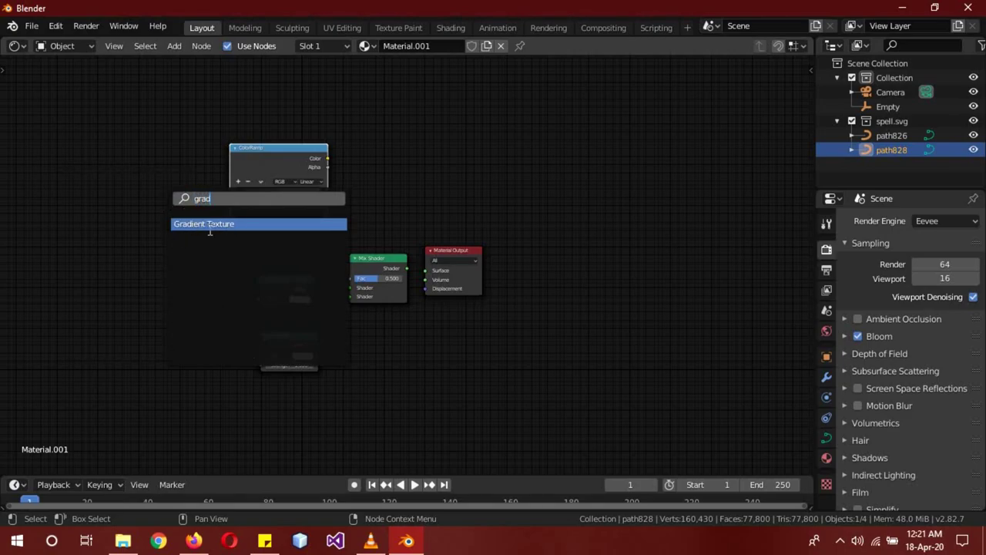
{"action": "key", "text": "Return"}
{"action": "left_click", "coordinate": [131, 257]}
- Add Mapping and Texture Coordinate nodes at the far left of the tree
{"action": "key", "text": "shift+a"}
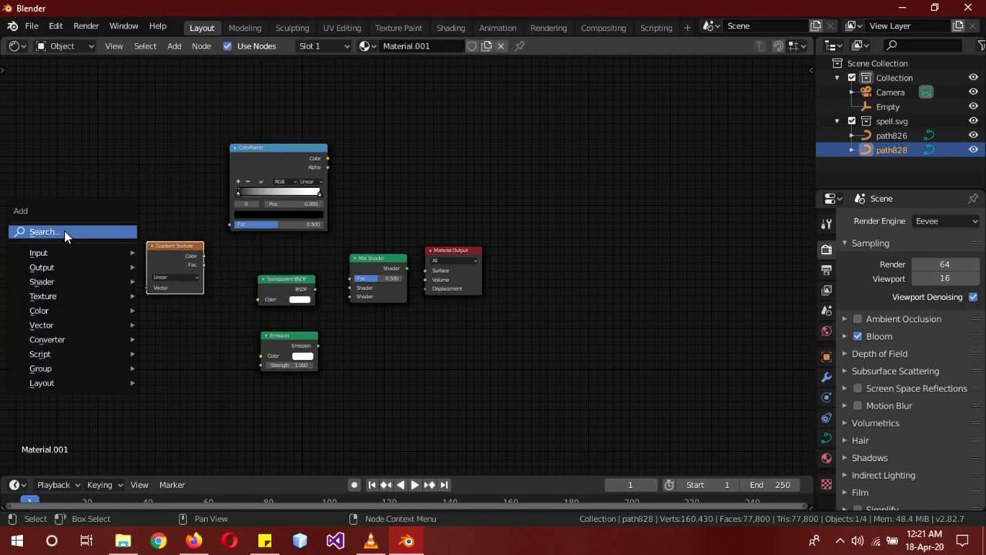
{"action": "left_click", "coordinate": [64, 230]}
{"action": "type", "text": "mapp"}
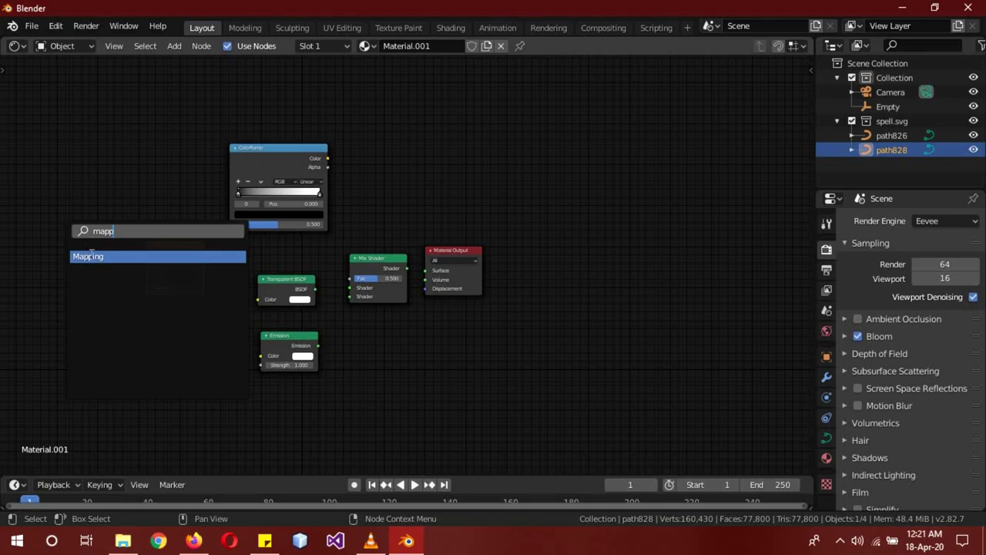
{"action": "key", "text": "Return"}
{"action": "left_click", "coordinate": [60, 244]}
{"action": "middle_click_drag", "start_coordinate": [44, 324], "coordinate": [220, 327]}
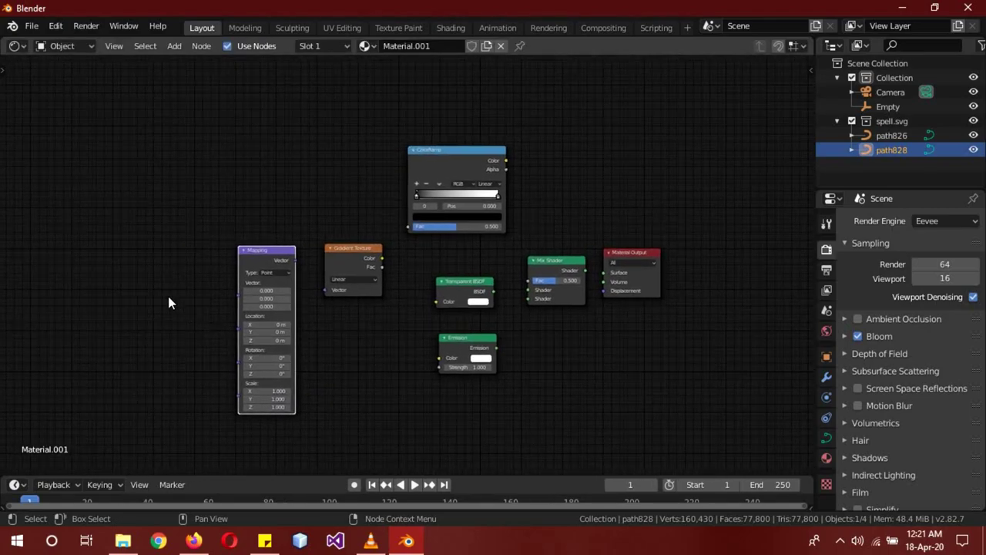
{"action": "key", "text": "shift+a"}
{"action": "left_click", "coordinate": [149, 272]}
{"action": "type", "text": "coo"}
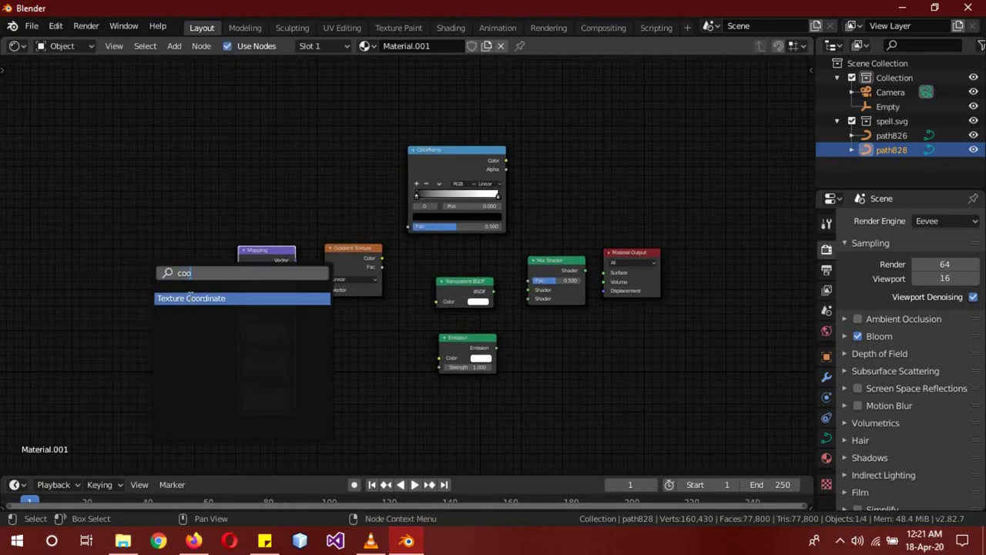
{"action": "left_click", "coordinate": [190, 297]}
{"action": "left_click", "coordinate": [155, 308]}
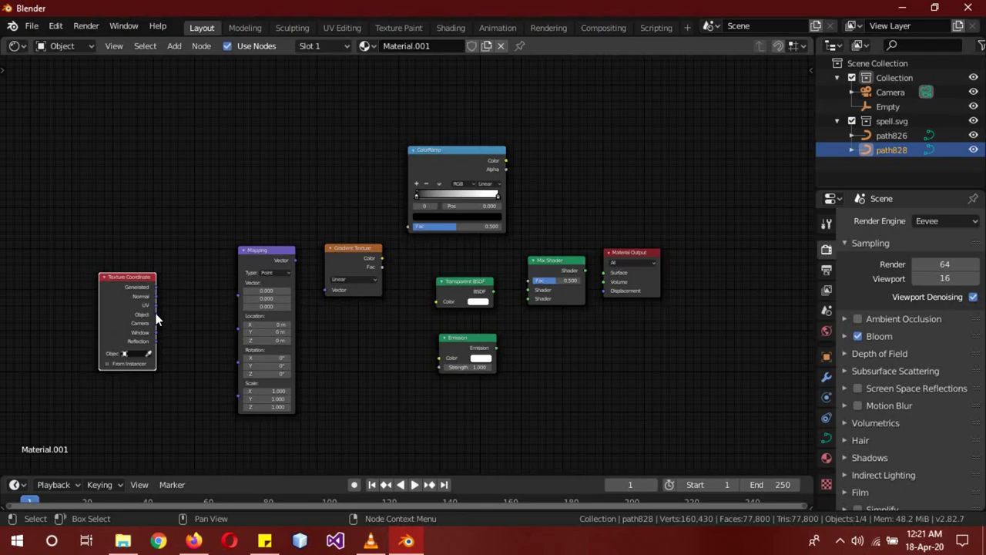
- Chain Texture Coordinate (Object, Empty) into Mapping, a Spherical Gradient Texture, and the ColorRamp
{"action": "left_click_drag", "start_coordinate": [156, 314], "coordinate": [240, 296]}
{"action": "left_click", "coordinate": [141, 353]}
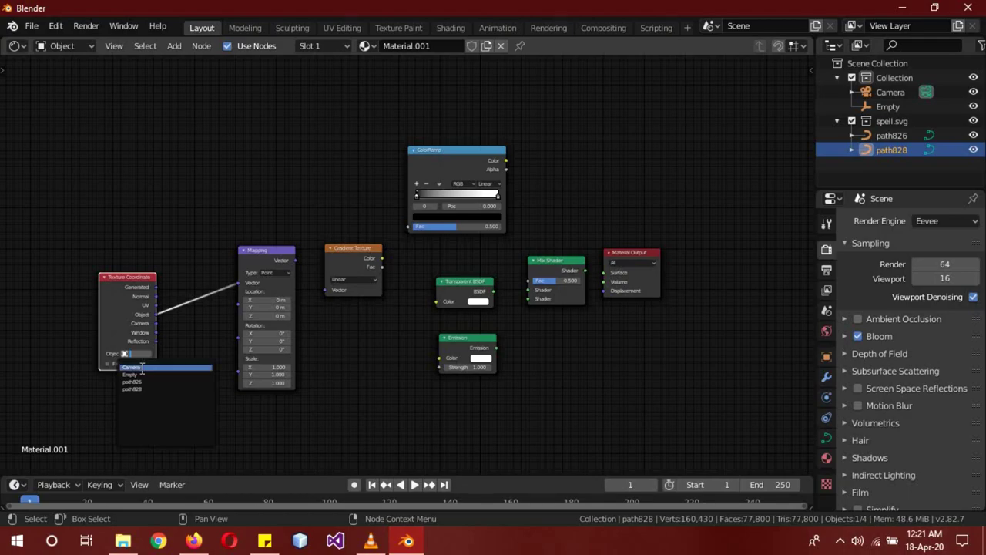
{"action": "left_click", "coordinate": [142, 374]}
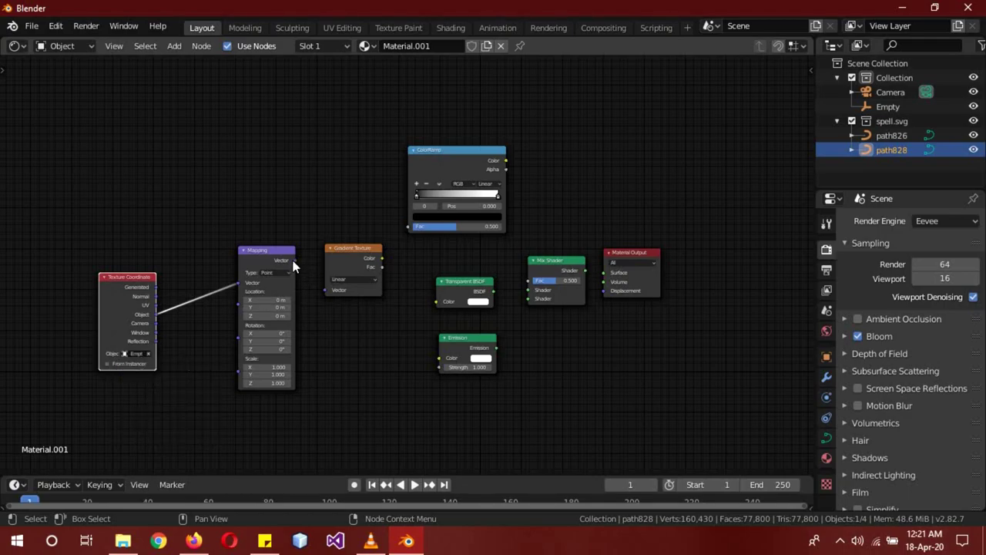
{"action": "left_click_drag", "start_coordinate": [294, 260], "coordinate": [329, 296]}
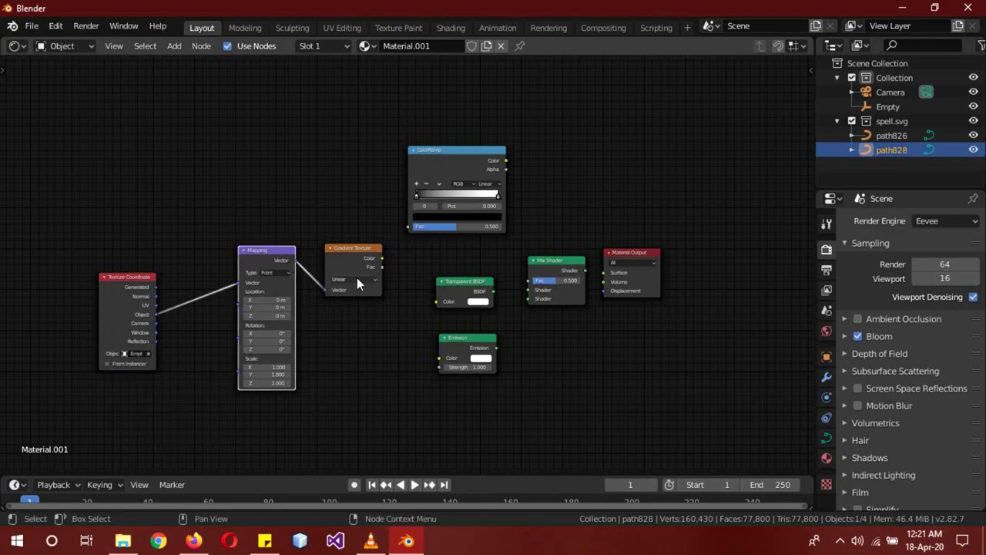
{"action": "left_click", "coordinate": [354, 278]}
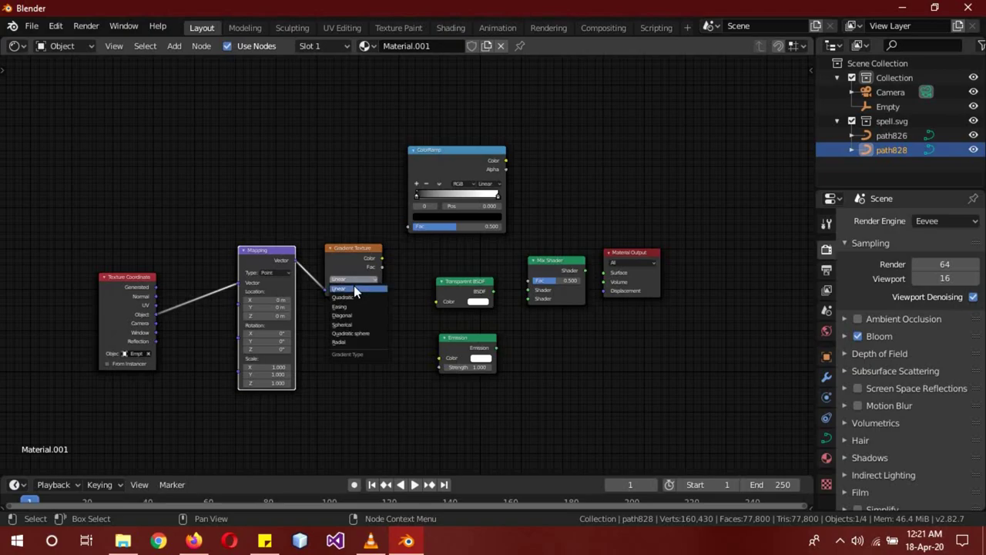
{"action": "left_click", "coordinate": [343, 325]}
{"action": "left_click_drag", "start_coordinate": [384, 267], "coordinate": [410, 227]}
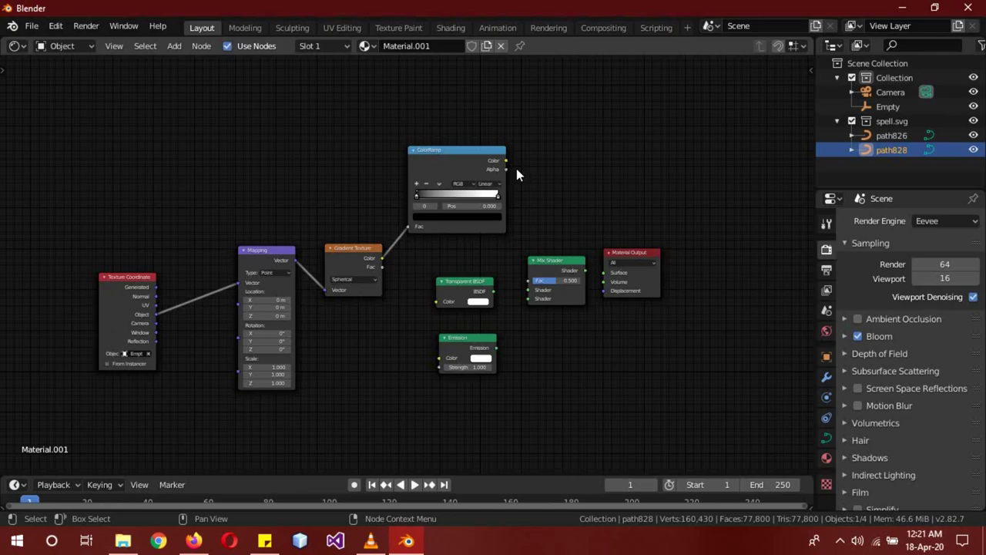
- Wire ColorRamp Alpha to Mix Shader Fac, Mix Shader to output, and Transparent BSDF into Mix Shader
{"action": "left_click_drag", "start_coordinate": [507, 169], "coordinate": [531, 282]}
{"action": "mouse_move", "coordinate": [583, 266]}
{"action": "left_mouse_down"}
{"action": "mouse_move", "coordinate": [606, 272]}
{"action": "mouse_move", "coordinate": [575, 276]}
{"action": "left_mouse_up"}
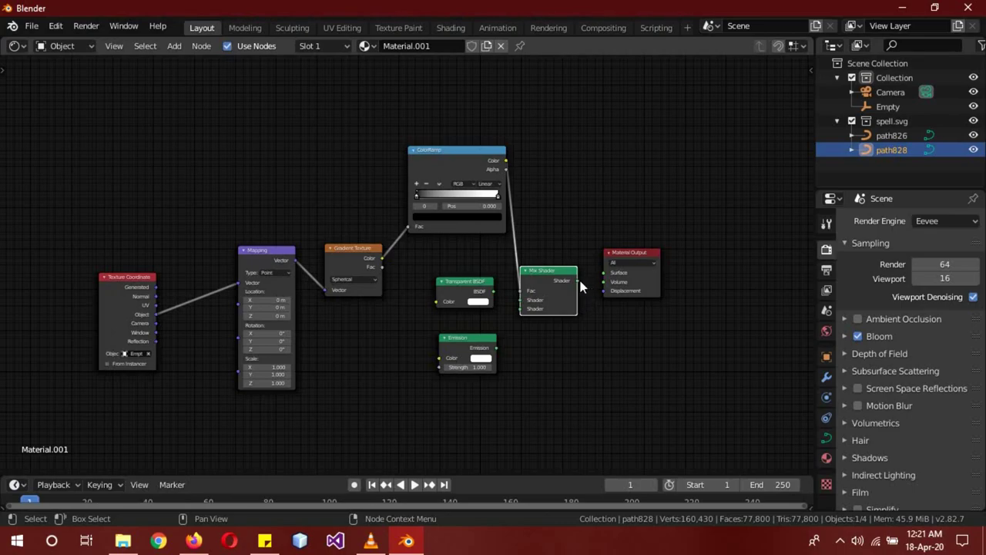
{"action": "left_click_drag", "start_coordinate": [579, 281], "coordinate": [603, 273]}
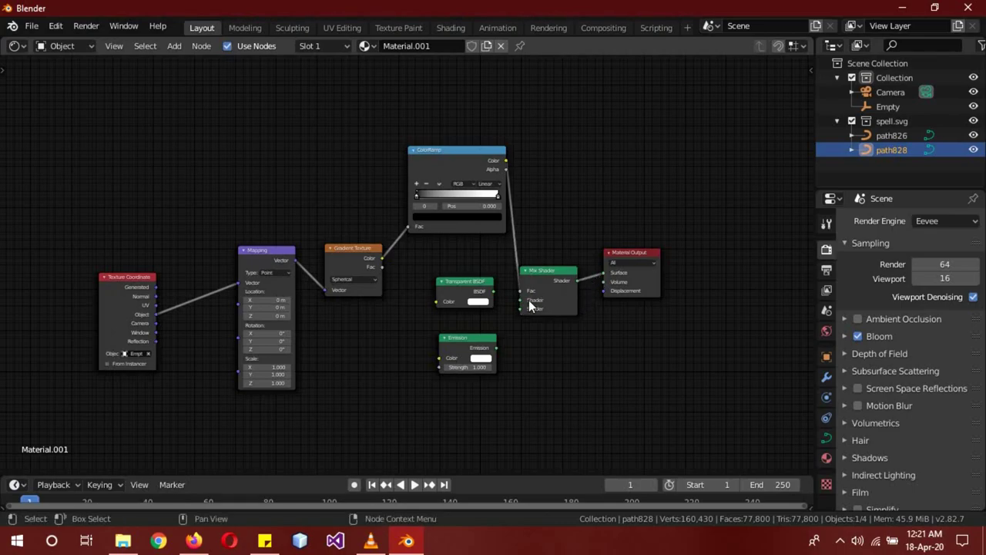
{"action": "left_click_drag", "start_coordinate": [493, 290], "coordinate": [524, 308]}
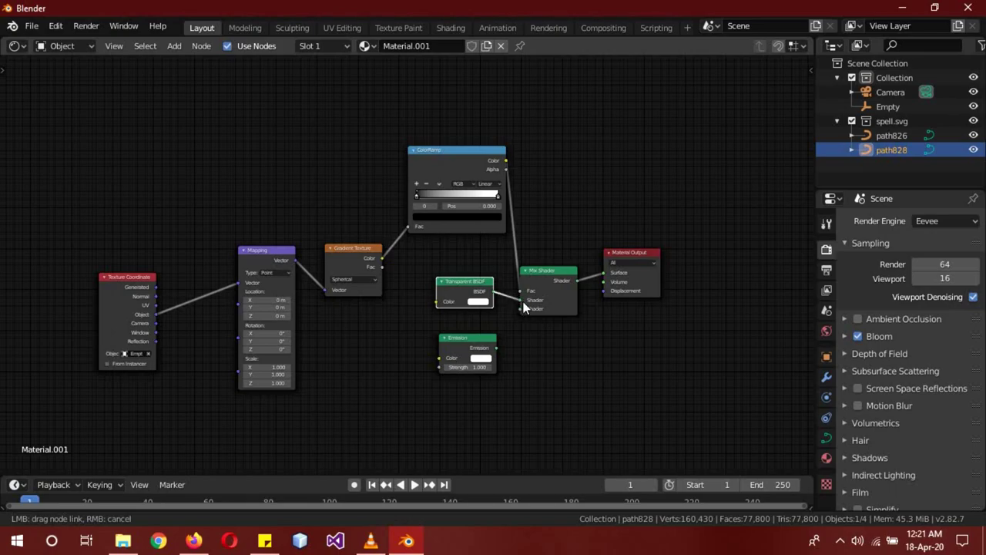
- Make the Emission orange with strength 5 and plug it into the Mix Shader
{"action": "left_click", "coordinate": [481, 358]}
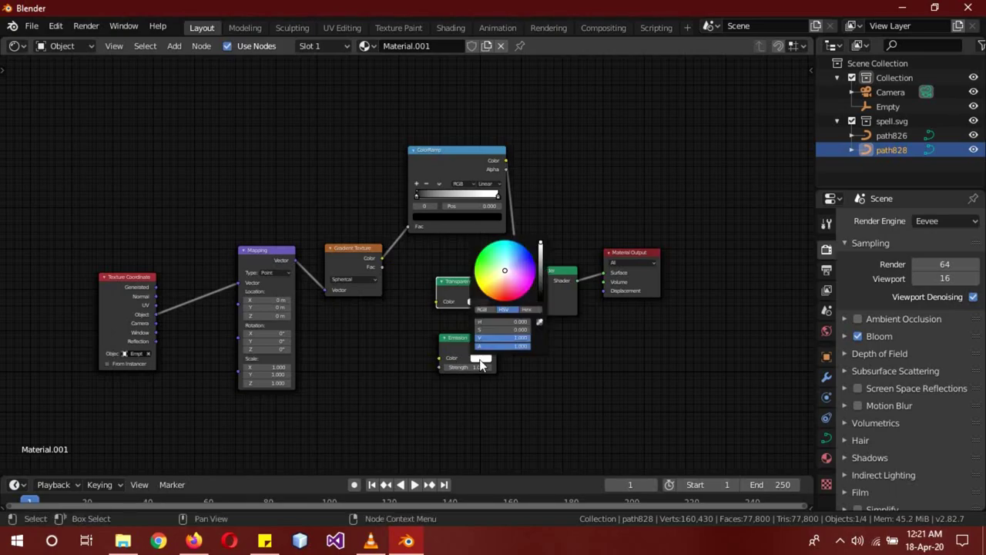
{"action": "left_click", "coordinate": [493, 297]}
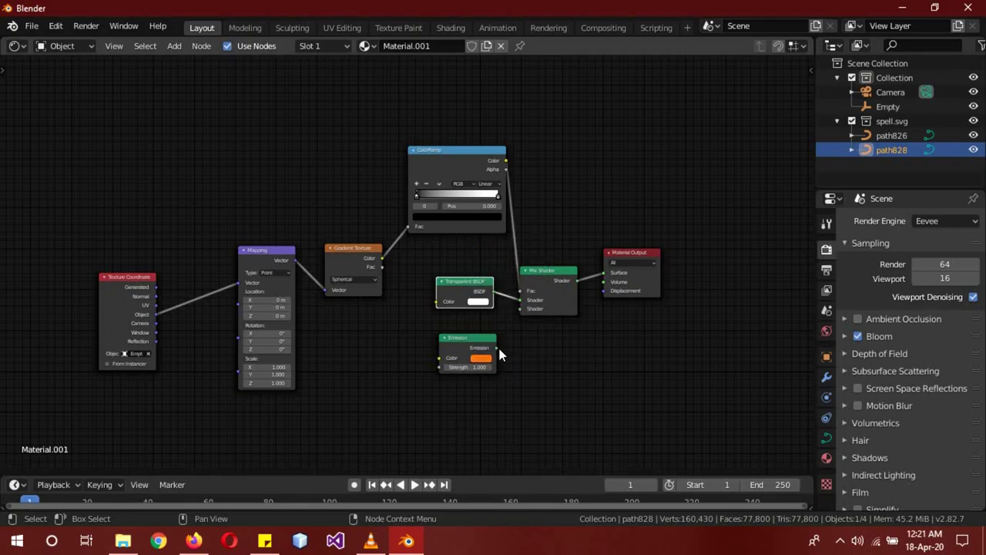
{"action": "left_click_drag", "start_coordinate": [498, 347], "coordinate": [522, 308]}
{"action": "left_click", "coordinate": [465, 368]}
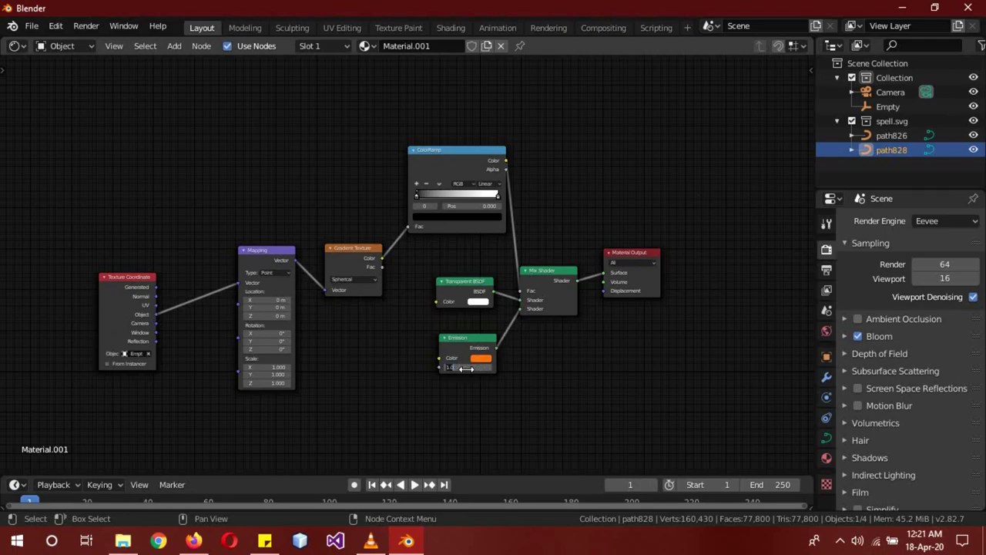
{"action": "type", "text": "5"}
{"action": "key", "text": "Return"}
{"action": "left_click", "coordinate": [16, 45]}
- Return the area to the 3D Viewport with Material Preview shading
{"action": "left_click", "coordinate": [84, 101]}
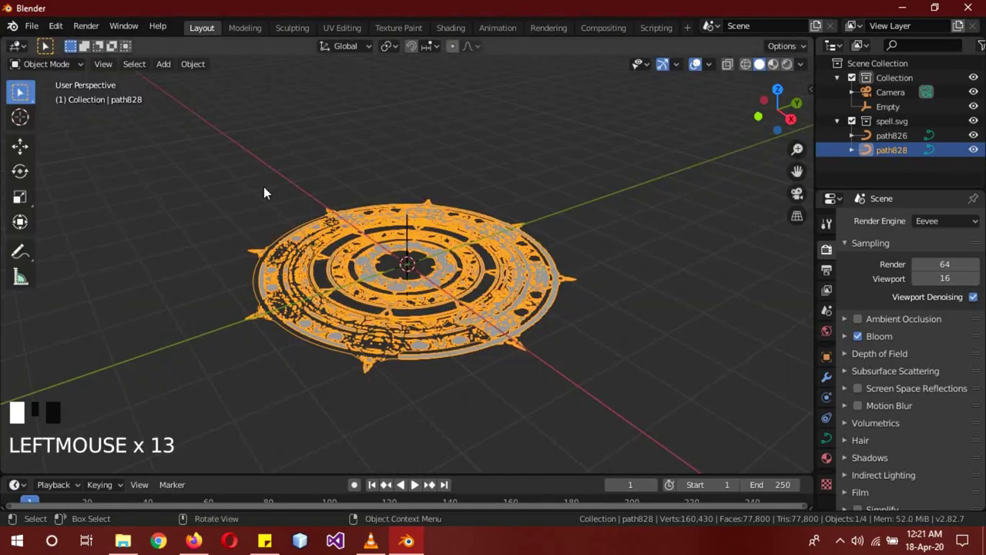
{"action": "key", "text": "z"}
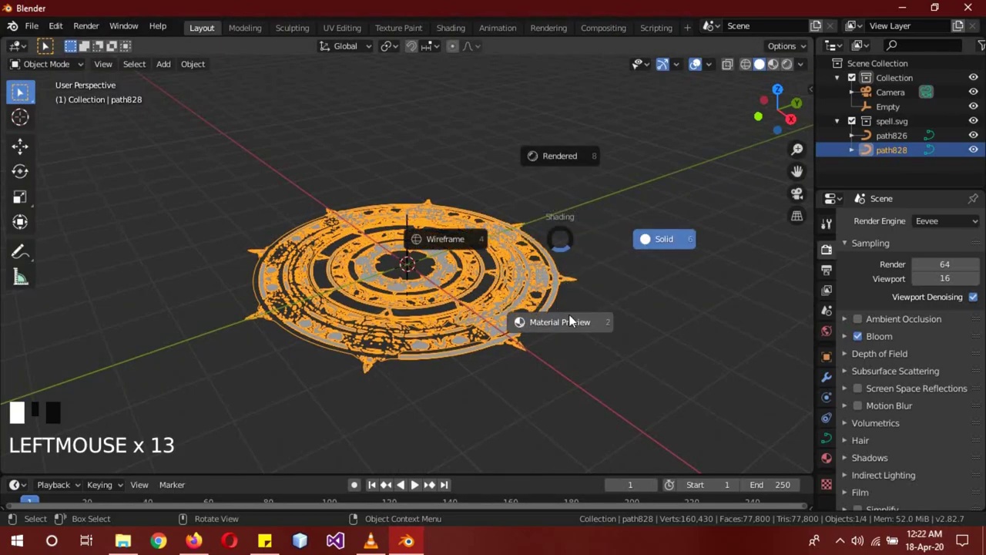
{"action": "key", "text": "z"}
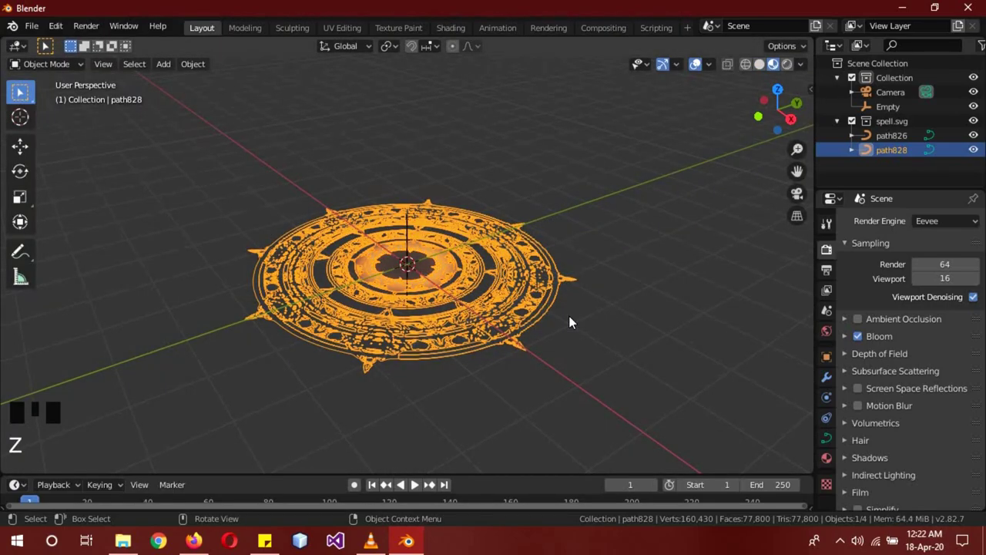
- Select the Empty and scale it down to about 0.26, hiding the golden glow
{"action": "key", "text": "alt+a"}
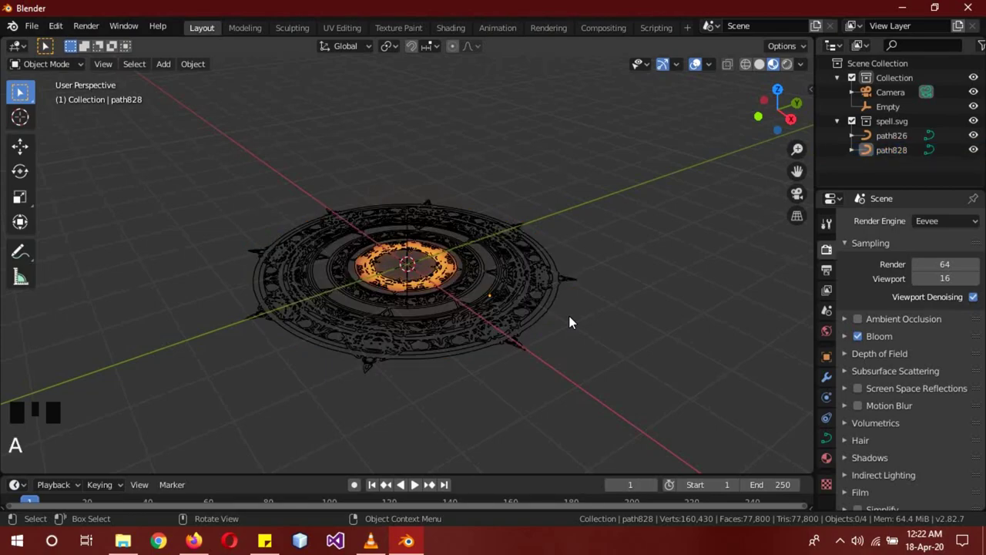
{"action": "left_click", "coordinate": [408, 268]}
{"action": "key", "text": "s"}
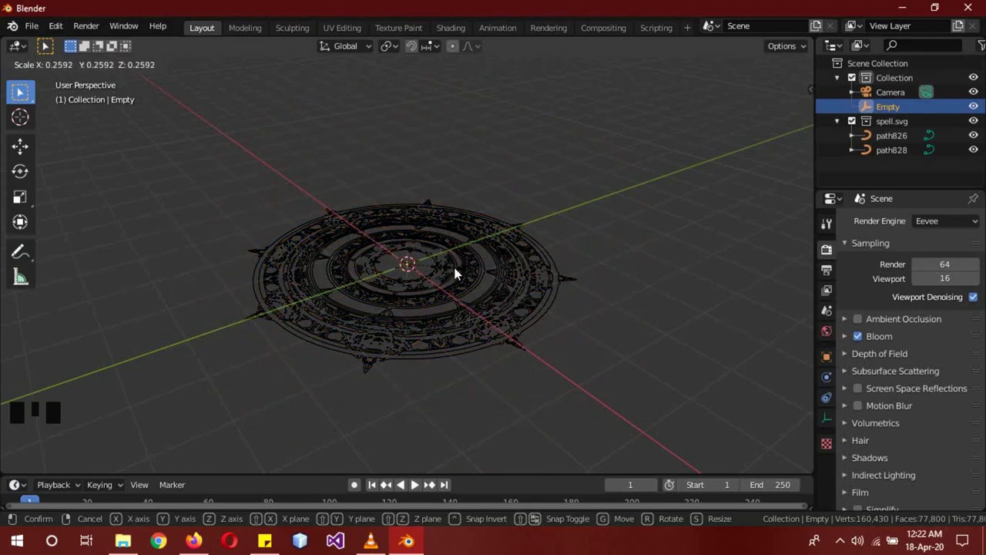
{"action": "left_click", "coordinate": [554, 285]}
{"action": "scroll", "coordinate": [513, 282], "scroll_direction": "up", "scroll_amount": 8}
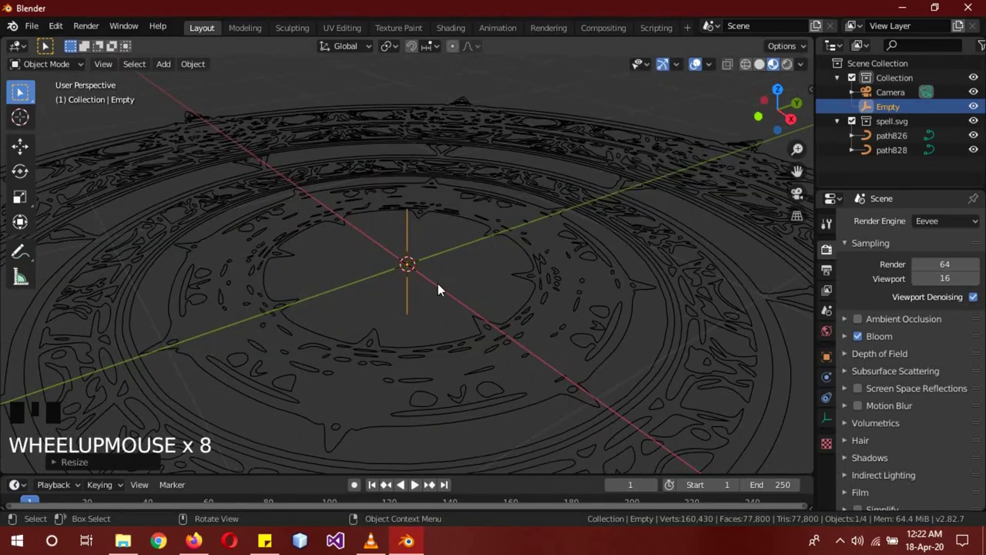
{"action": "scroll", "coordinate": [437, 285], "scroll_direction": "down", "scroll_amount": 7}
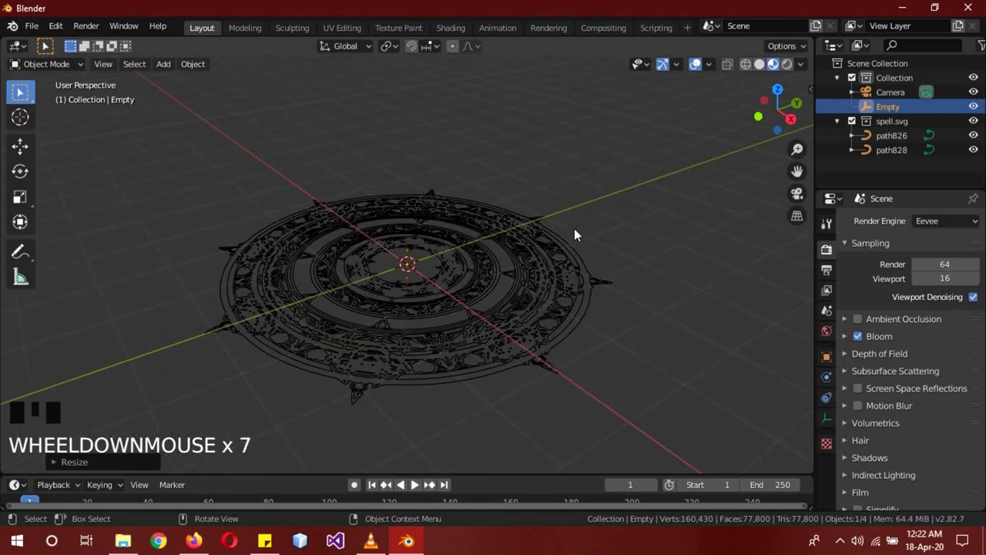
- Add a mesh Circle, fill it with a face, and shrink it to about 0.6154 scale
{"action": "key", "text": "a"}
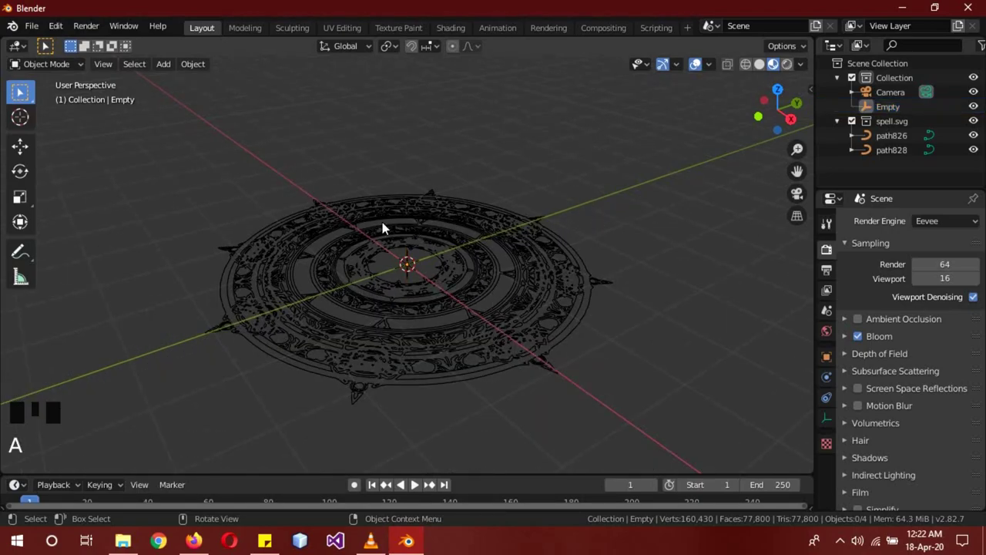
{"action": "key", "text": "shift+a"}
{"action": "mouse_move", "coordinate": [363, 222]}
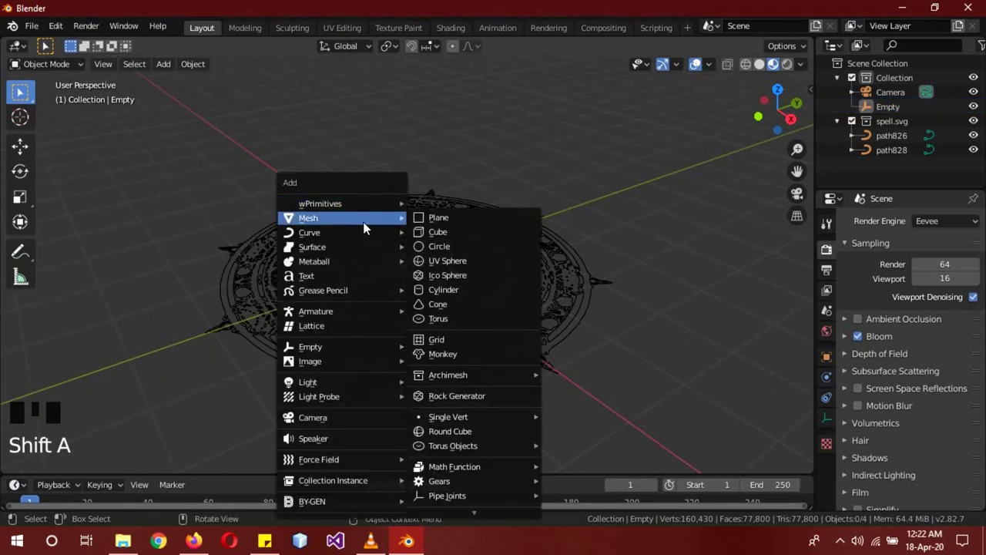
{"action": "left_click", "coordinate": [450, 251]}
{"action": "key", "text": "Tab"}
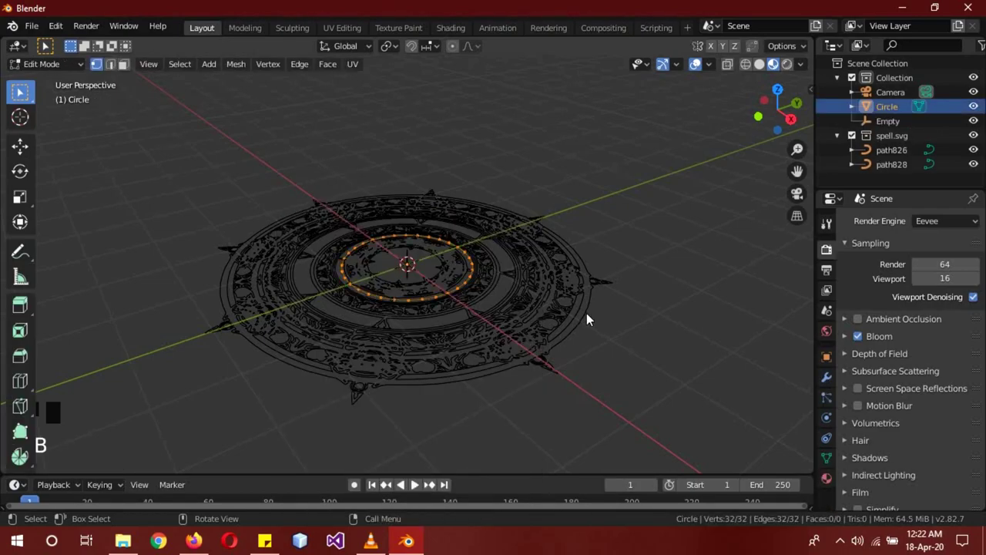
{"action": "key", "text": "f"}
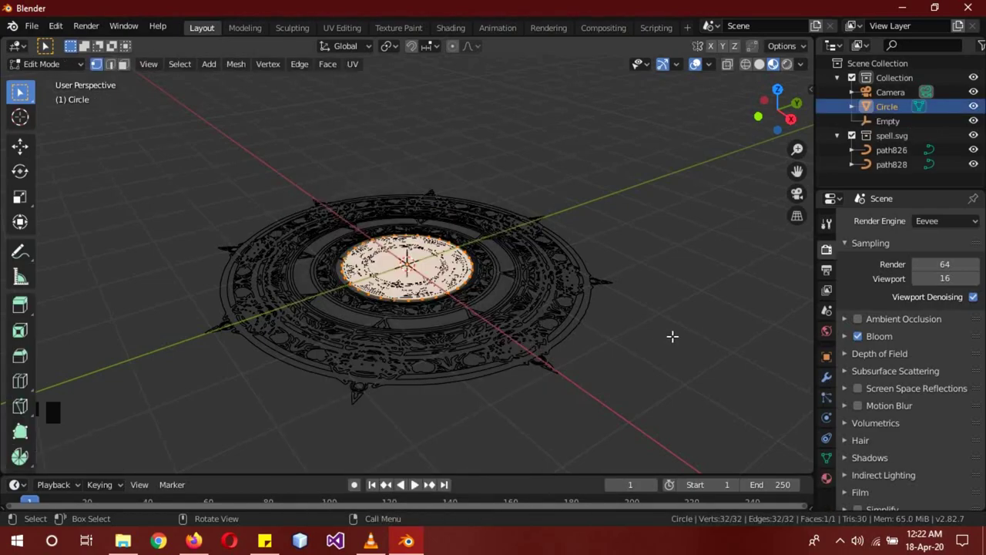
{"action": "key", "text": "s"}
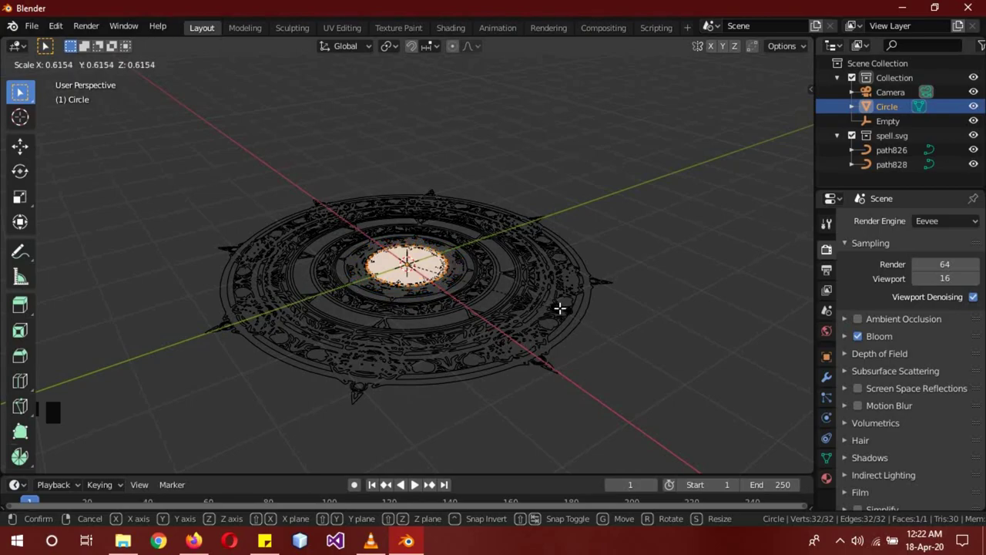
{"action": "left_click", "coordinate": [559, 306]}
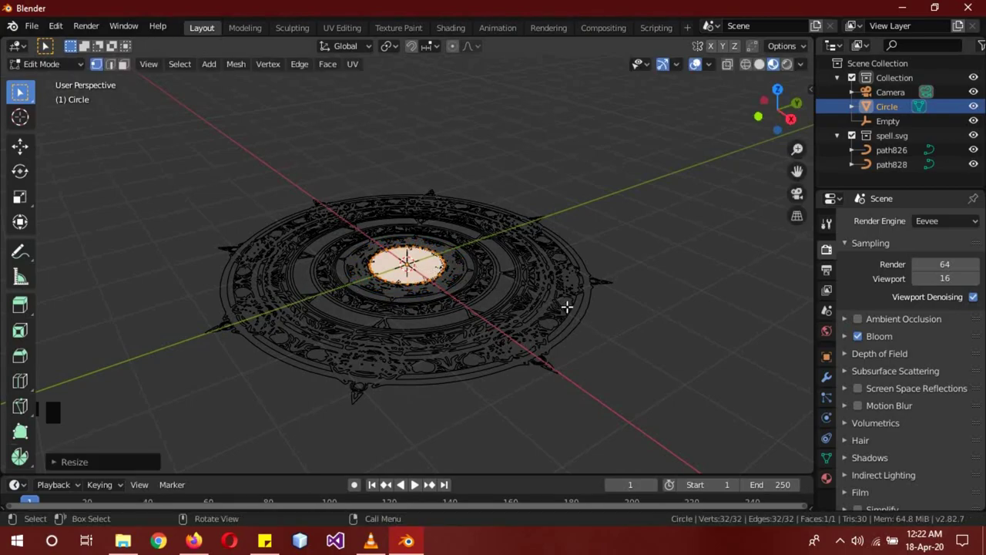
{"action": "key", "text": "Tab"}
- Add an Ico Sphere at the centre and lower its Subdivisions from 2 to 1
{"action": "key", "text": "shift+a"}
{"action": "mouse_move", "coordinate": [366, 201]}
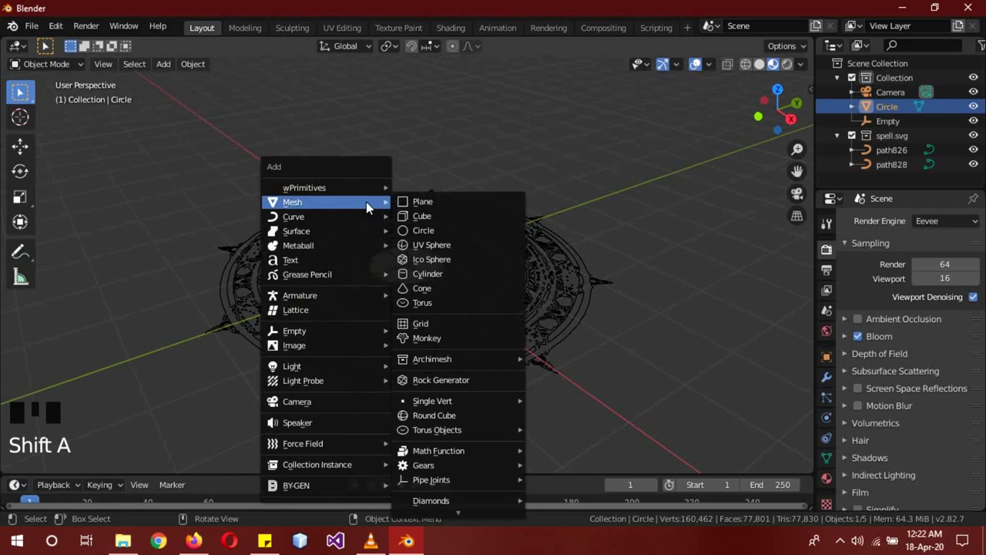
{"action": "left_click", "coordinate": [455, 258]}
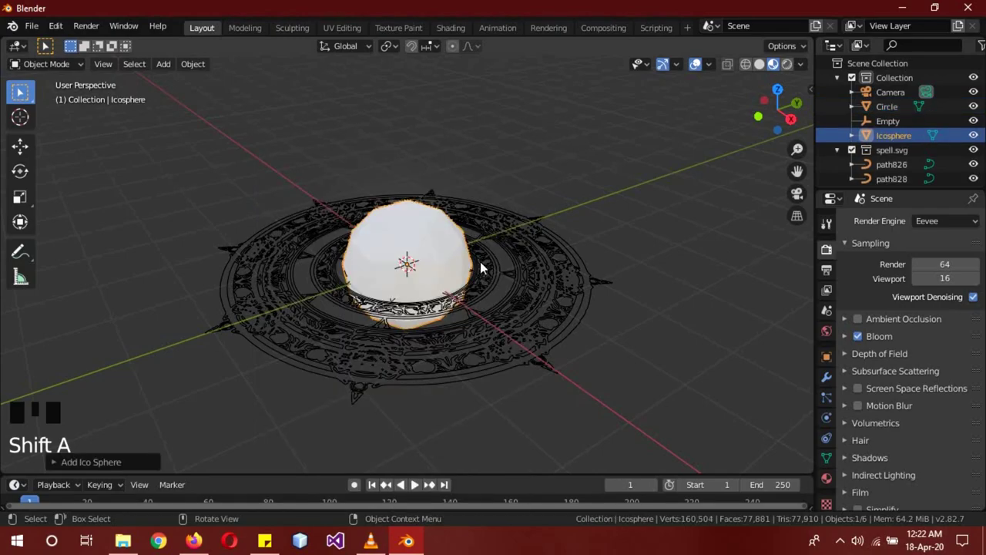
{"action": "left_click", "coordinate": [124, 464]}
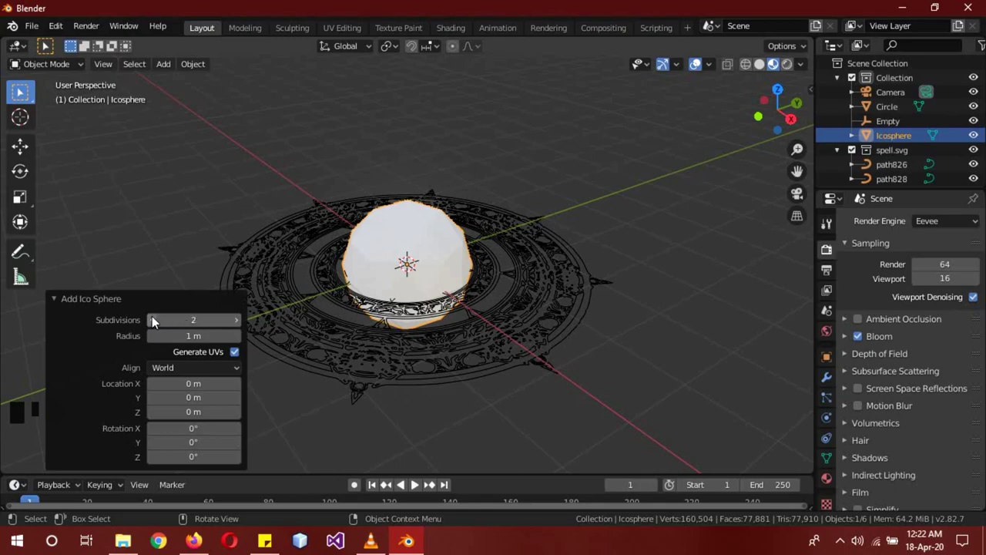
{"action": "left_click", "coordinate": [151, 319]}
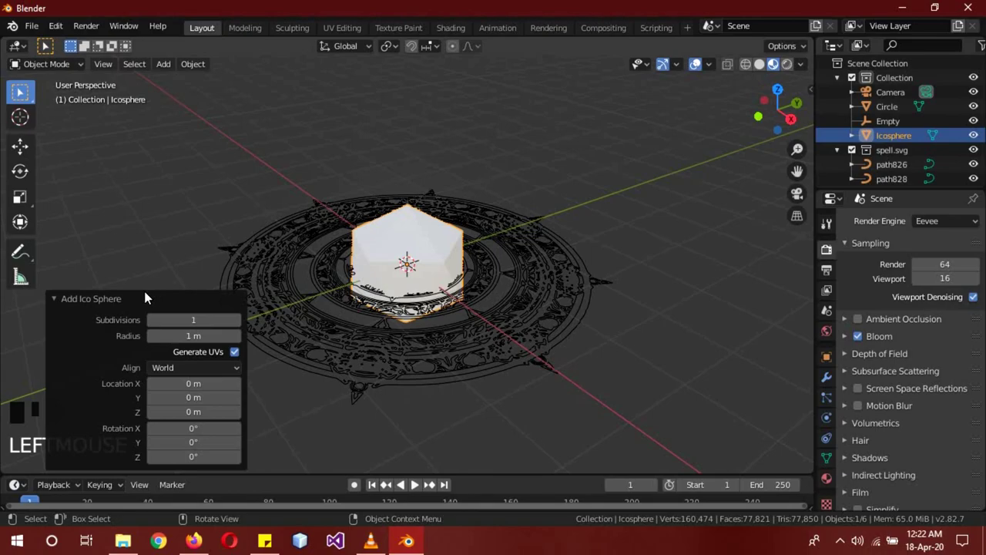
{"action": "left_click", "coordinate": [128, 298]}
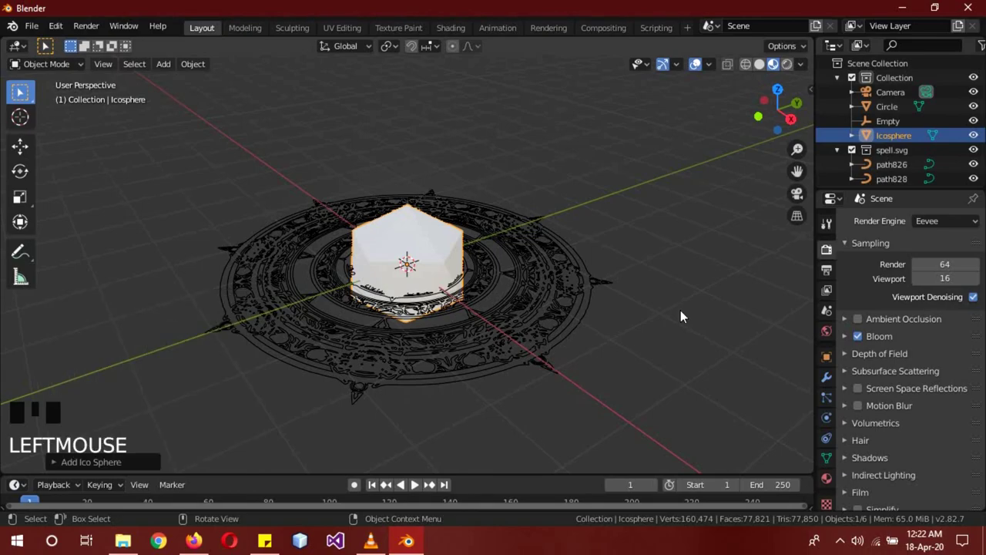
- Give the icosphere a new Emission material with strength 5
{"action": "left_click", "coordinate": [827, 479]}
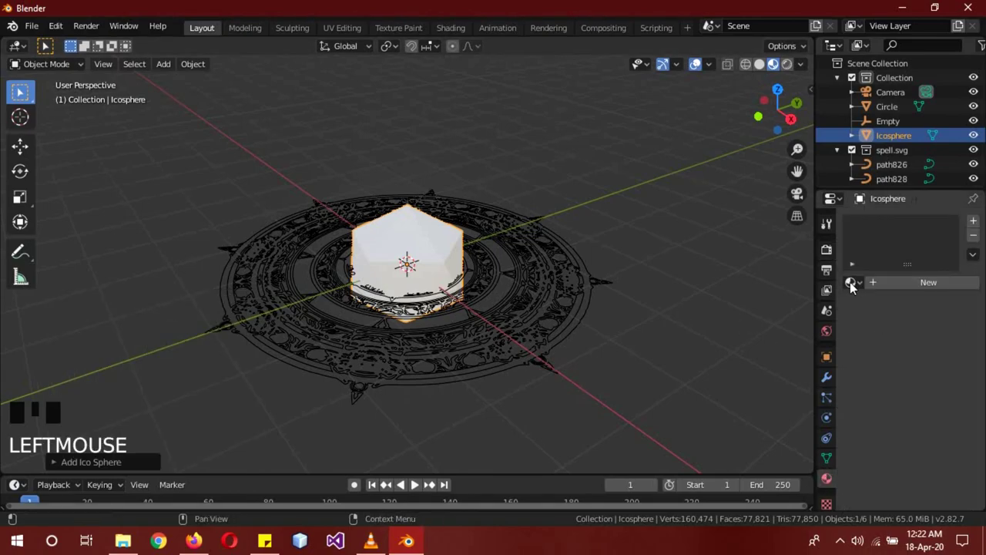
{"action": "left_click", "coordinate": [896, 280]}
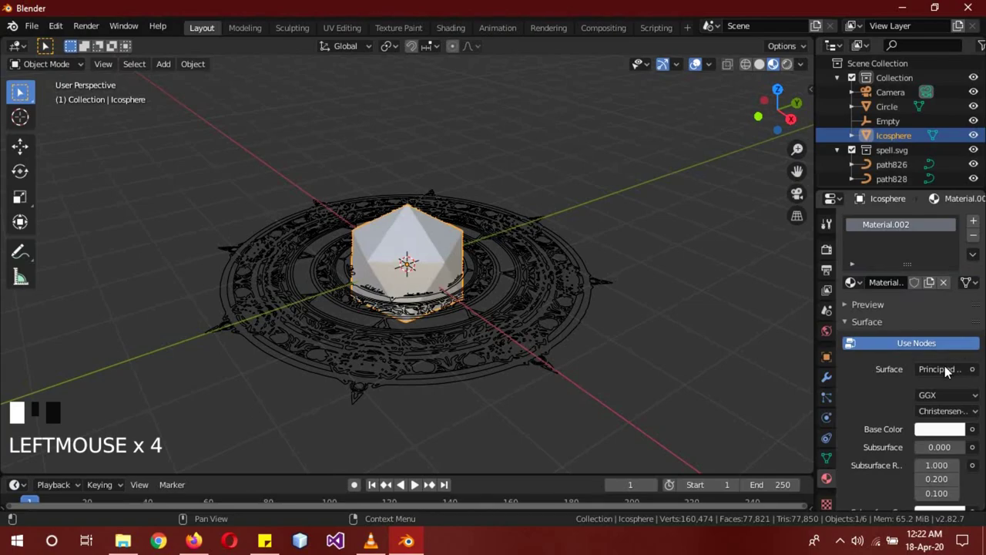
{"action": "left_click", "coordinate": [940, 368]}
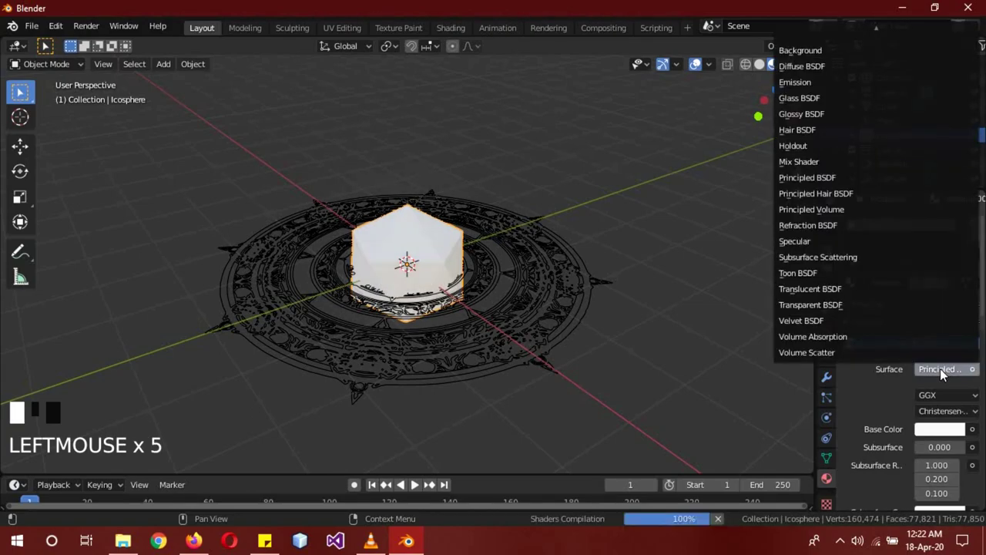
{"action": "left_click", "coordinate": [806, 82]}
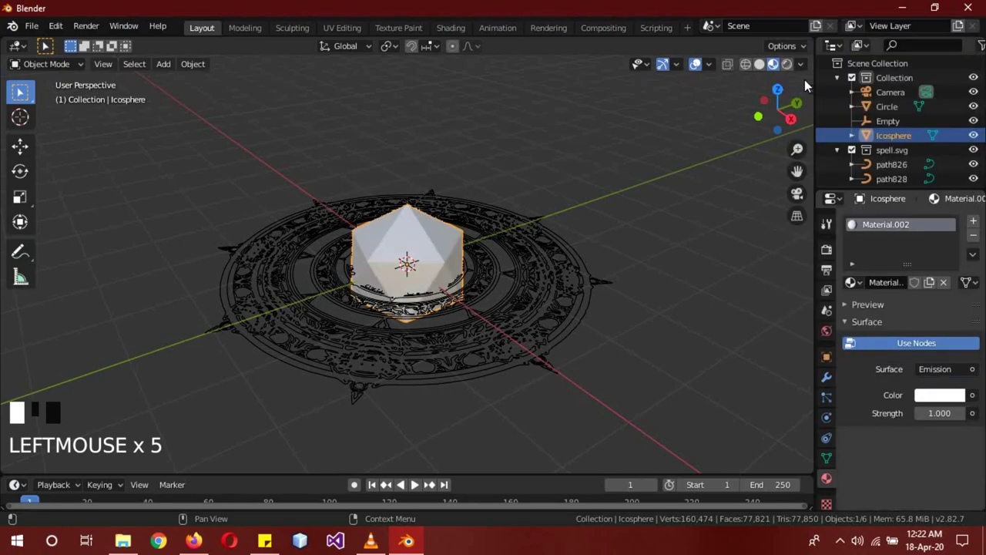
{"action": "left_click", "coordinate": [940, 412]}
{"action": "type", "text": "5"}
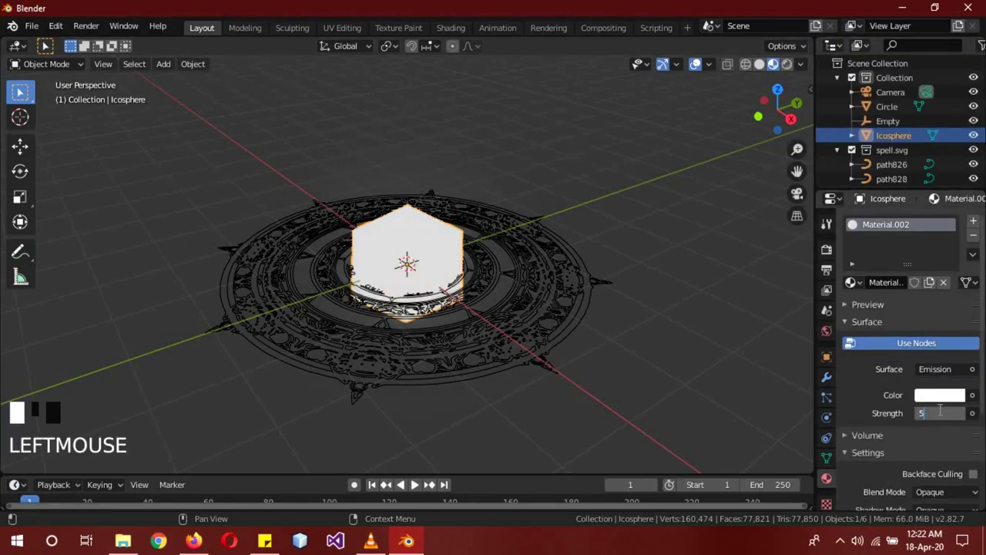
{"action": "key", "text": "Return"}
- Set the emission colour to pure red, RGB 1, 0, 0
{"action": "left_click", "coordinate": [939, 394]}
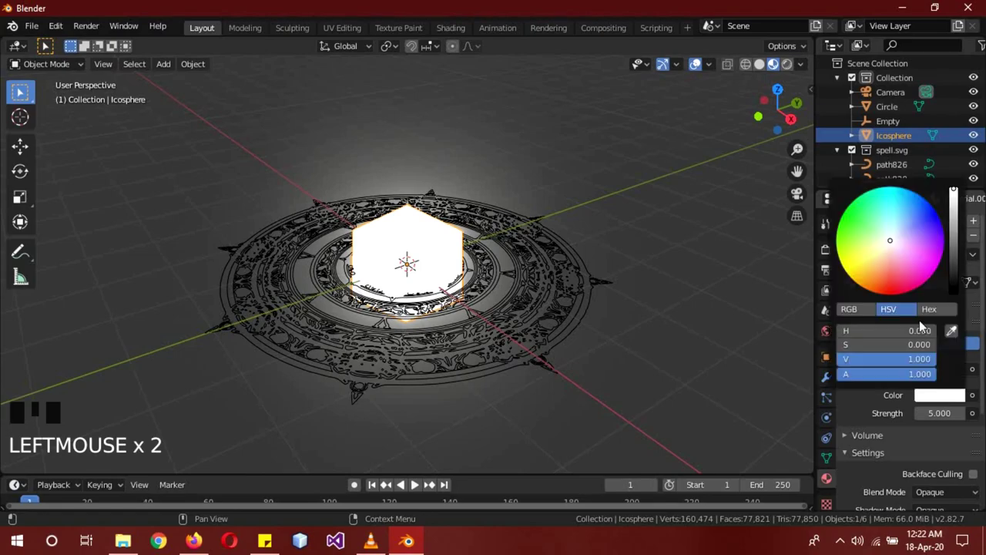
{"action": "left_click", "coordinate": [888, 285]}
{"action": "left_click_drag", "start_coordinate": [887, 285], "coordinate": [894, 306]}
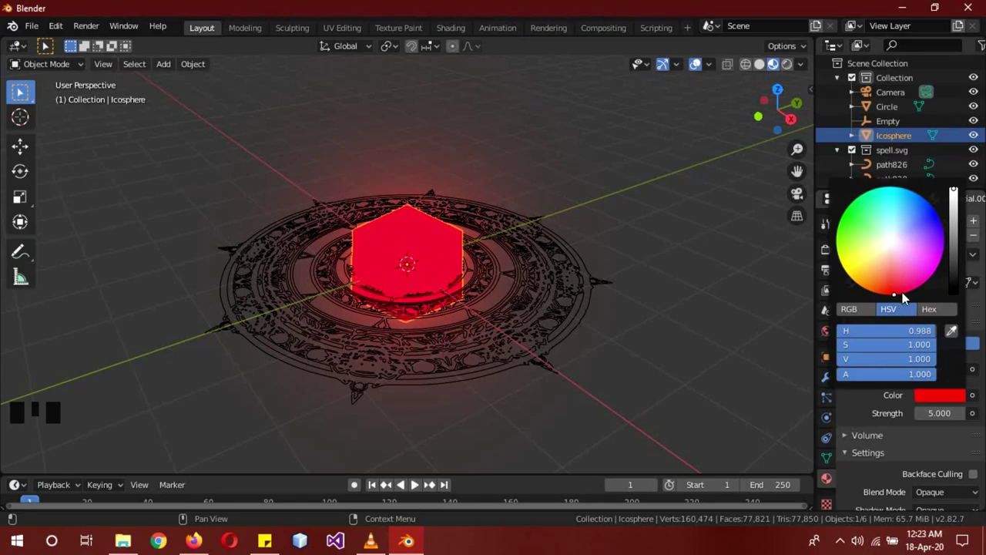
{"action": "left_click", "coordinate": [862, 311]}
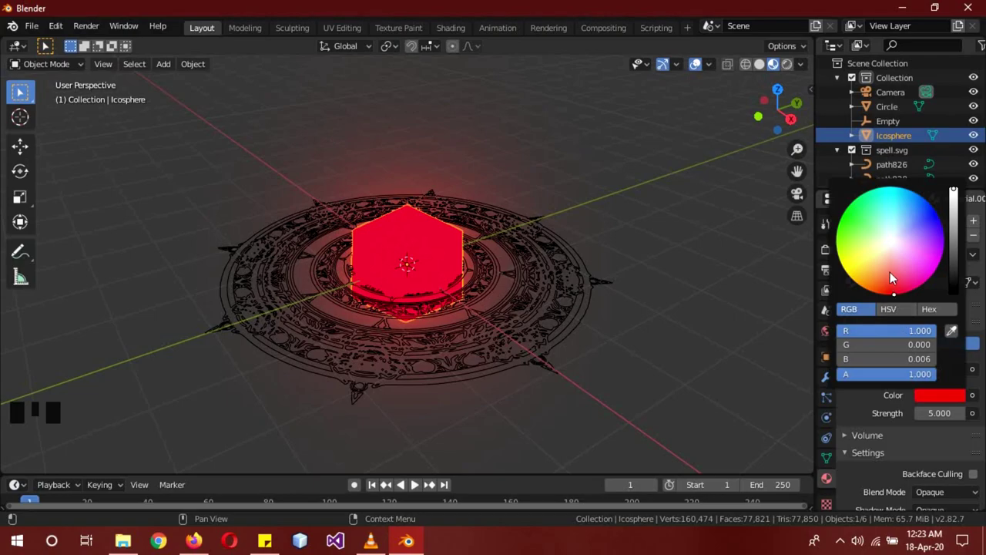
{"action": "mouse_move", "coordinate": [890, 273]}
{"action": "left_mouse_down"}
{"action": "mouse_move", "coordinate": [883, 316]}
{"action": "mouse_move", "coordinate": [894, 316]}
{"action": "left_mouse_up"}
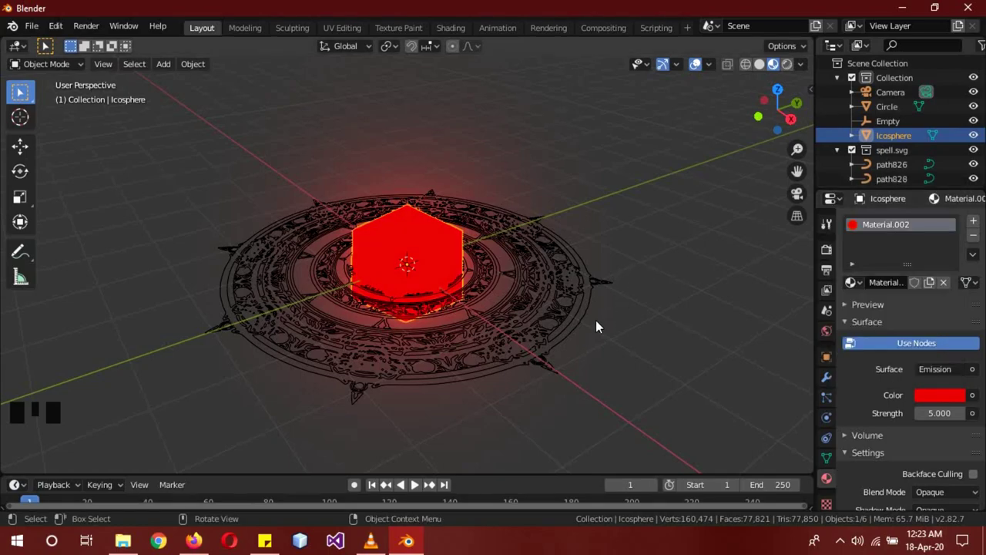
- Move the icosphere 1.718 m along X, clear of the spell circle
{"action": "key", "text": "g"}
{"action": "key", "text": "x"}
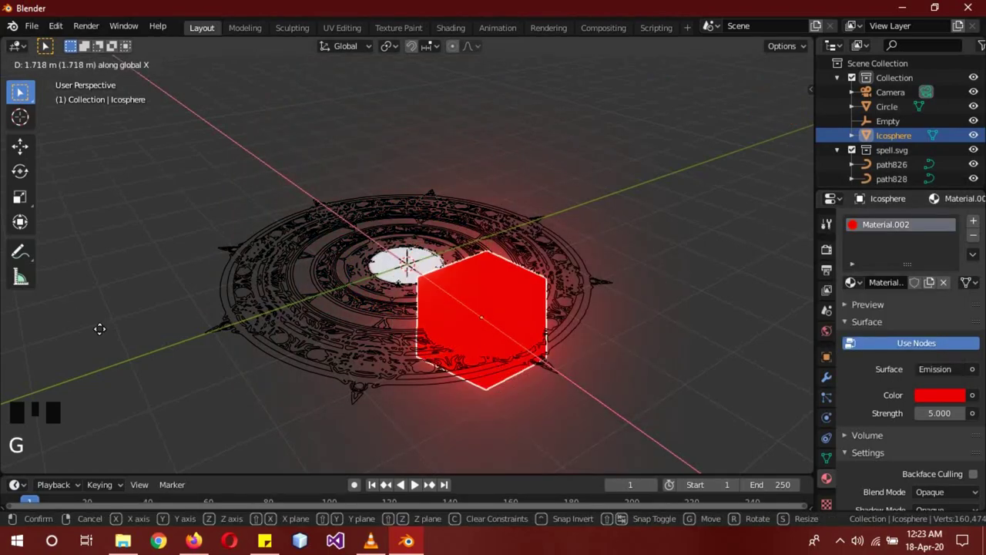
{"action": "left_click", "coordinate": [448, 440]}
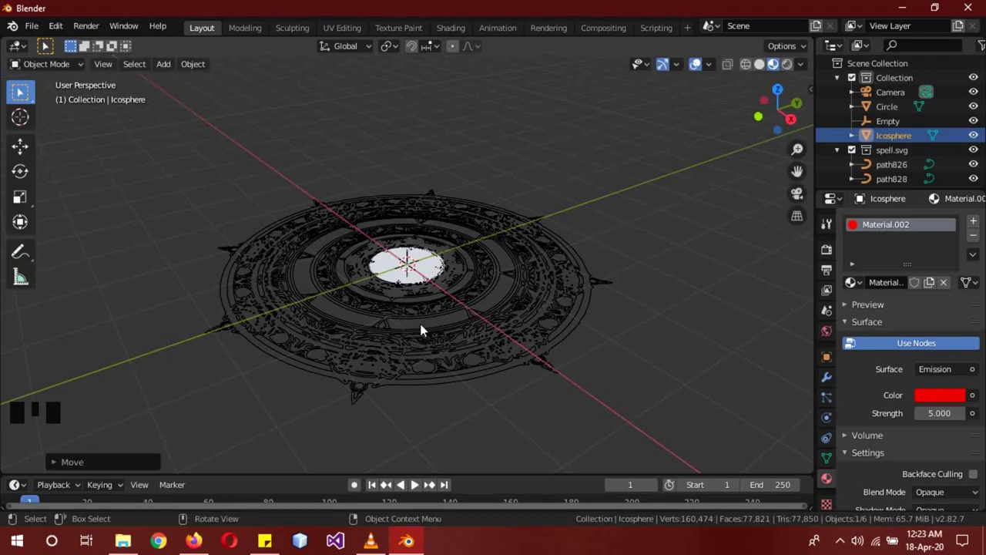
- View through the camera in Solid shading and select the centre Circle
{"action": "key", "text": "KP_0"}
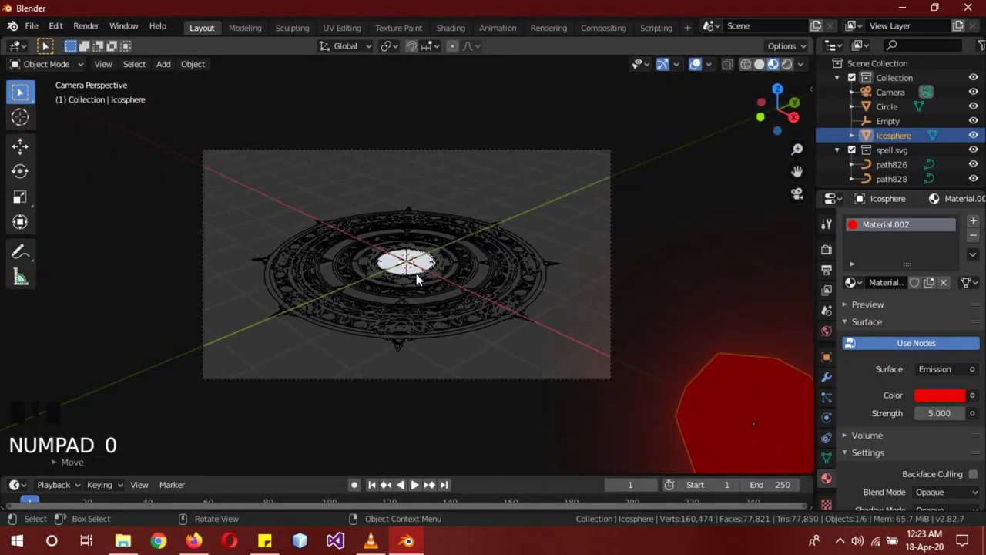
{"action": "key", "text": "z"}
{"action": "left_click", "coordinate": [399, 261]}
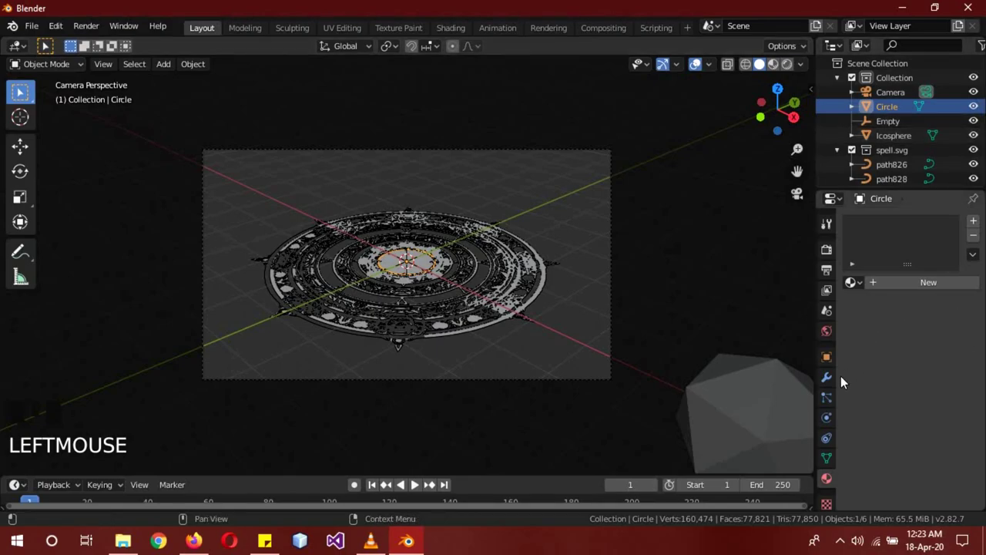
- Give the Circle Material.003 with a Transparent BSDF surface and Alpha Clip blending, then enlarge the timeline
{"action": "left_click", "coordinate": [931, 281]}
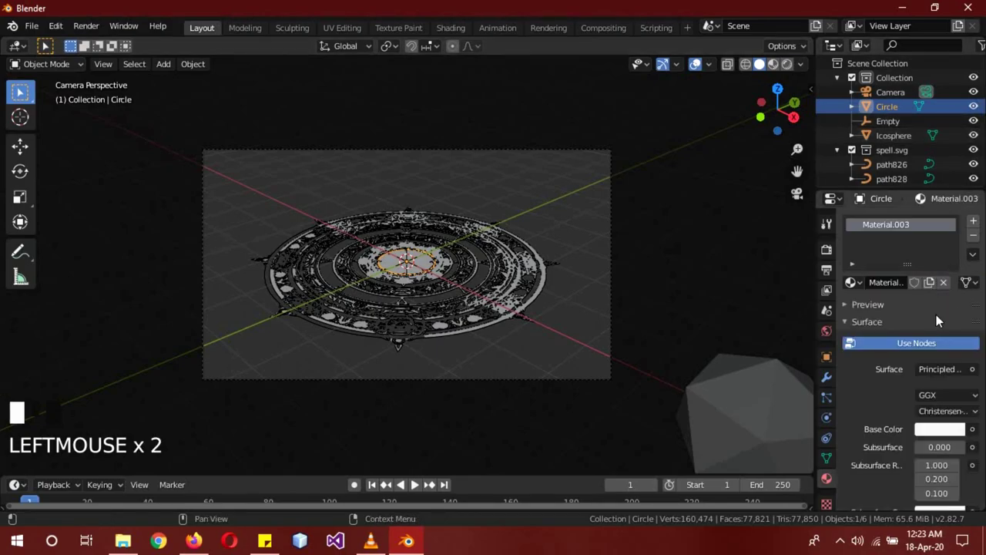
{"action": "left_click", "coordinate": [937, 373]}
{"action": "left_click", "coordinate": [944, 371]}
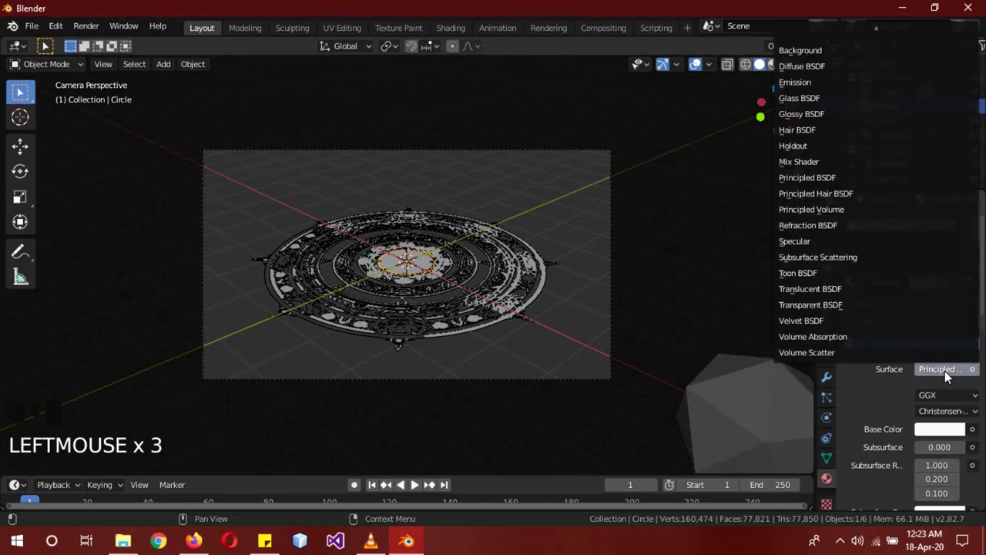
{"action": "left_click", "coordinate": [836, 306]}
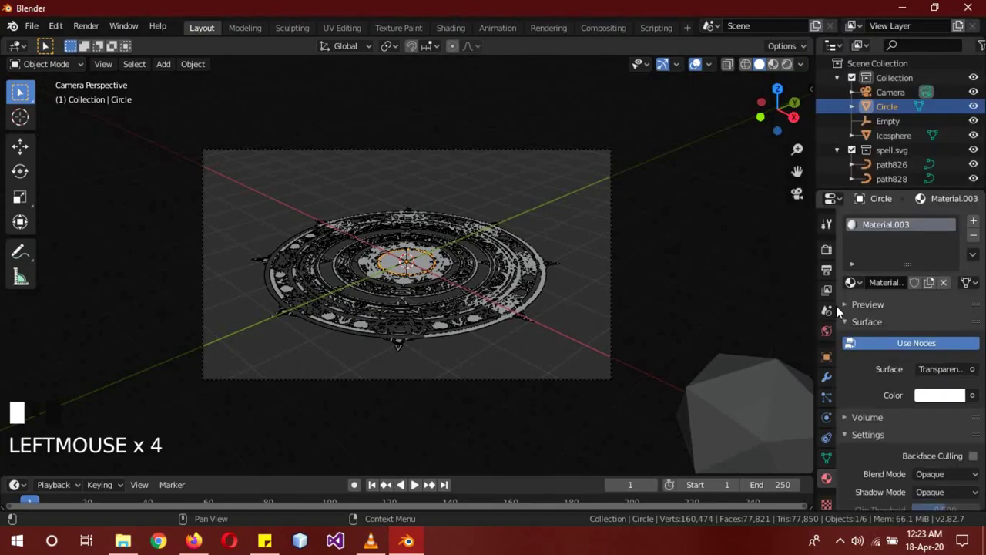
{"action": "left_click", "coordinate": [941, 469]}
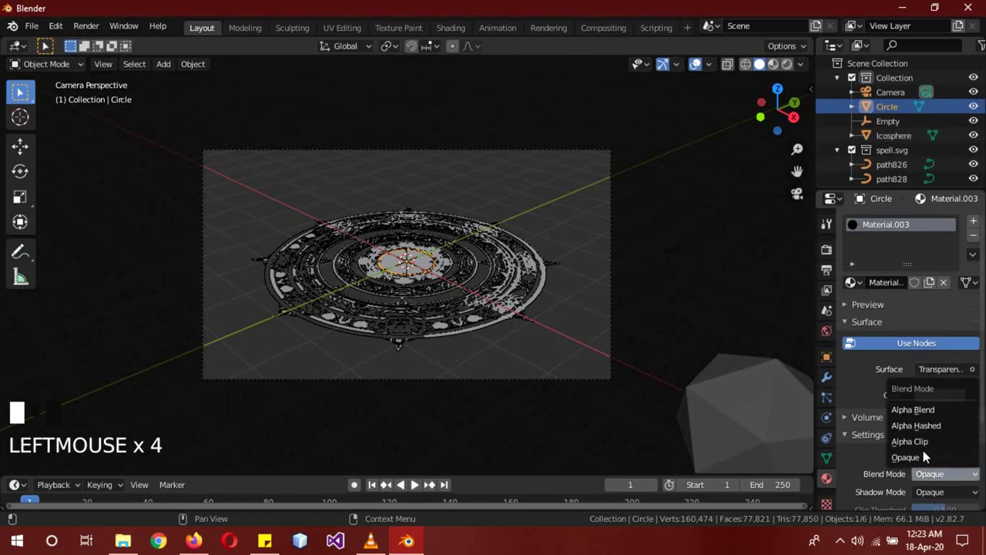
{"action": "left_click", "coordinate": [907, 439]}
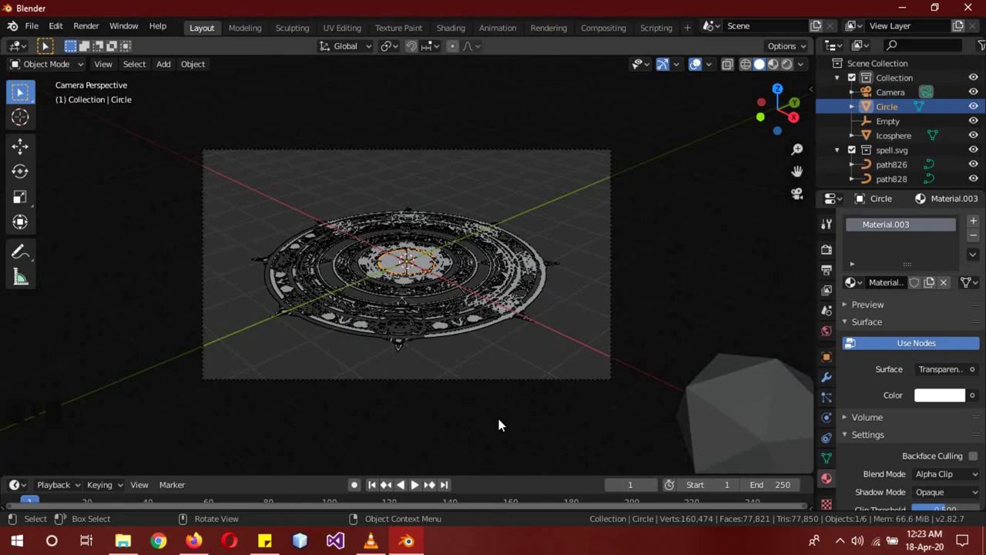
{"action": "left_click_drag", "start_coordinate": [481, 475], "coordinate": [486, 444]}
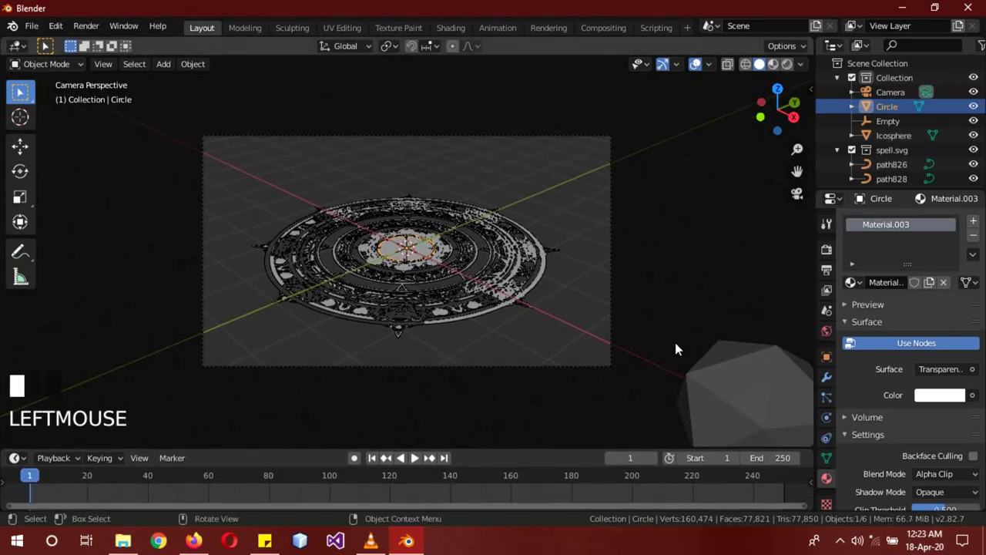
- Add a particle system to the Circle with Lifetime 100 and Lifetime Random 1
{"action": "left_click", "coordinate": [826, 398]}
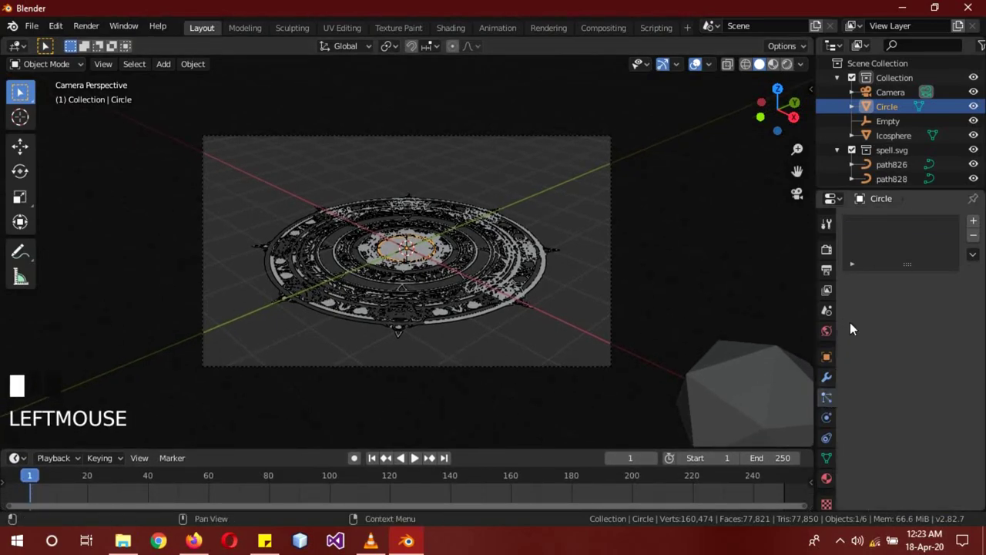
{"action": "left_click", "coordinate": [974, 223]}
{"action": "left_click", "coordinate": [940, 410]}
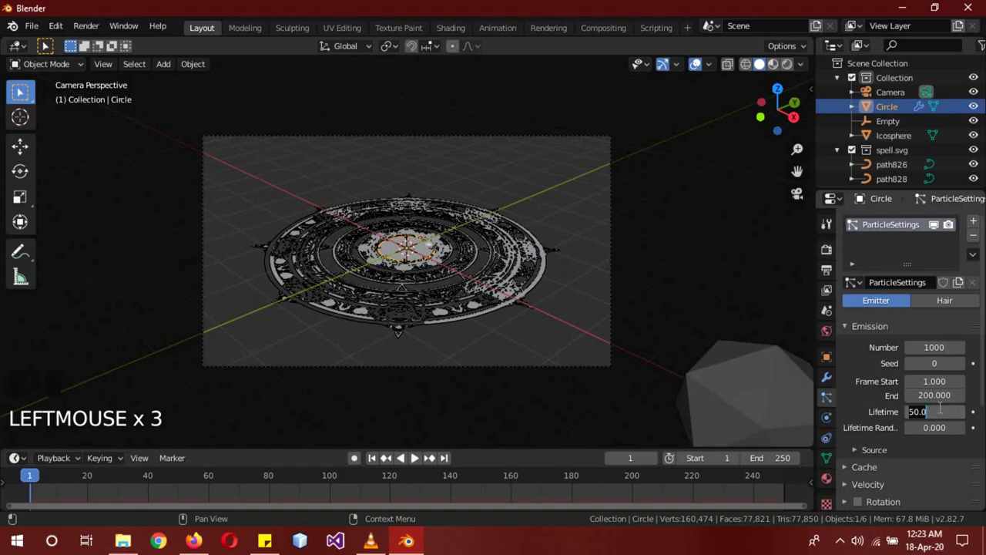
{"action": "type", "text": "100"}
{"action": "key", "text": "Return"}
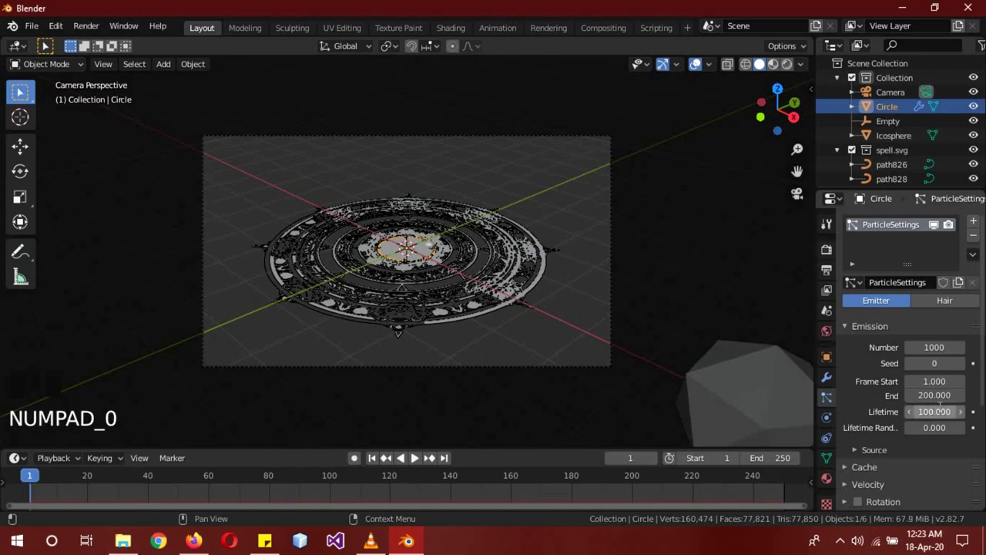
{"action": "left_click_drag", "start_coordinate": [925, 427], "coordinate": [930, 427]}
{"action": "left_click_drag", "start_coordinate": [24, 439], "coordinate": [936, 427]}
- Render the particles as Icosphere objects at scale 0.03 with Scale Random 1
{"action": "scroll", "coordinate": [898, 446], "scroll_direction": "down", "scroll_amount": 2}
{"action": "scroll", "coordinate": [894, 446], "scroll_direction": "down", "scroll_amount": 2}
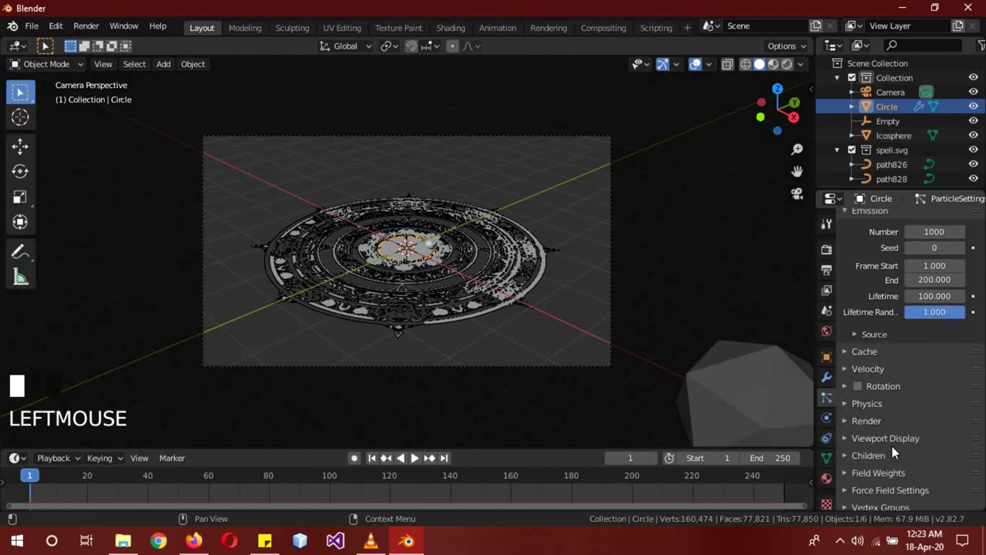
{"action": "left_click", "coordinate": [870, 422]}
{"action": "left_click", "coordinate": [925, 441]}
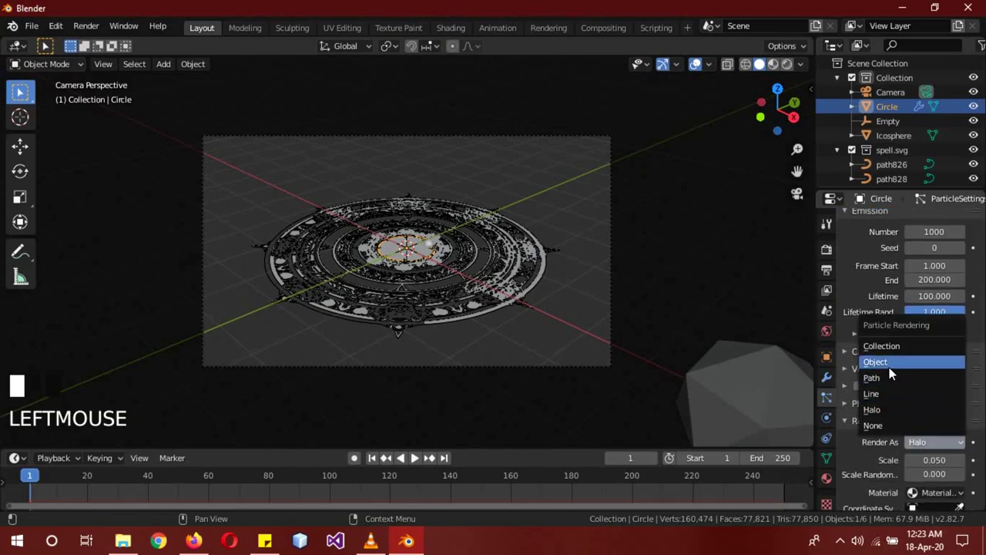
{"action": "left_click", "coordinate": [886, 362]}
{"action": "scroll", "coordinate": [887, 442], "scroll_direction": "down", "scroll_amount": 2}
{"action": "left_click_drag", "start_coordinate": [909, 417], "coordinate": [226, 426]}
{"action": "left_click", "coordinate": [933, 401]}
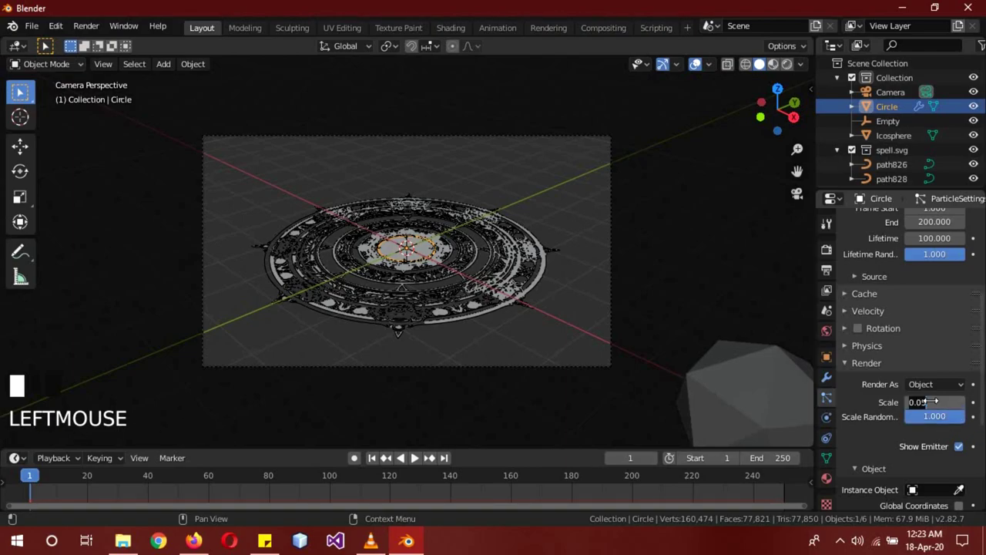
{"action": "type", "text": "0.030"}
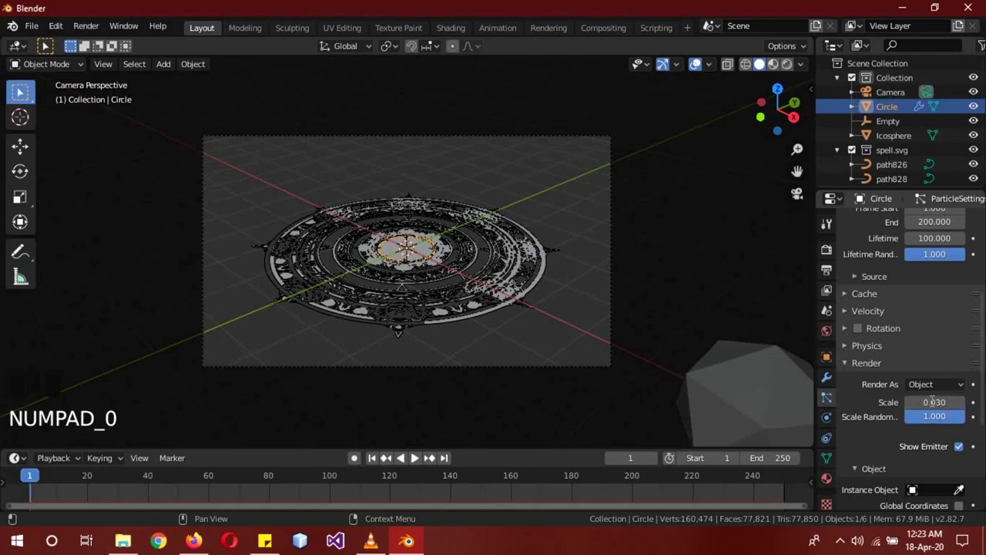
{"action": "left_click", "coordinate": [960, 492]}
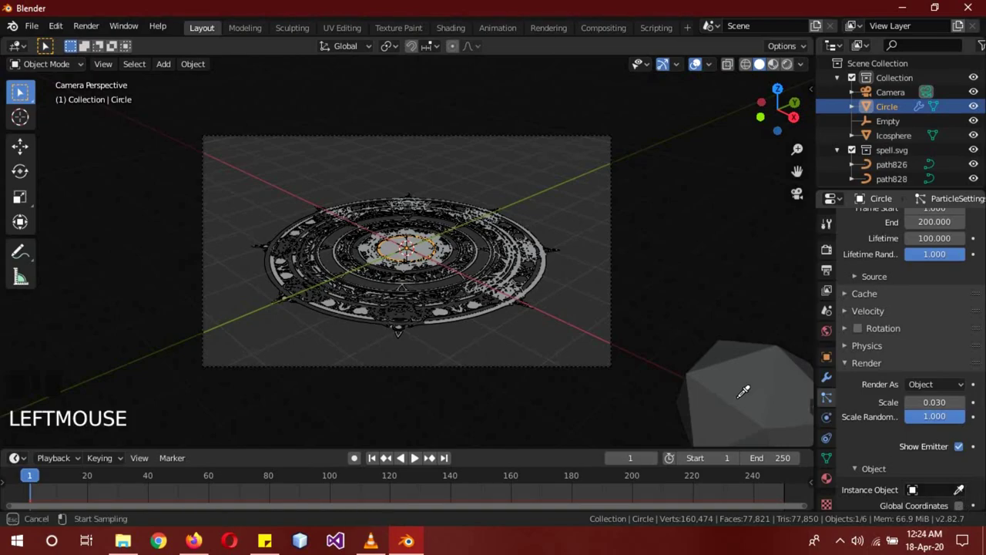
{"action": "left_click", "coordinate": [736, 378]}
- Set the particles' Gravity field weight to 0 so they float
{"action": "scroll", "coordinate": [877, 412], "scroll_direction": "down", "scroll_amount": 4}
{"action": "scroll", "coordinate": [877, 412], "scroll_direction": "down", "scroll_amount": 2}
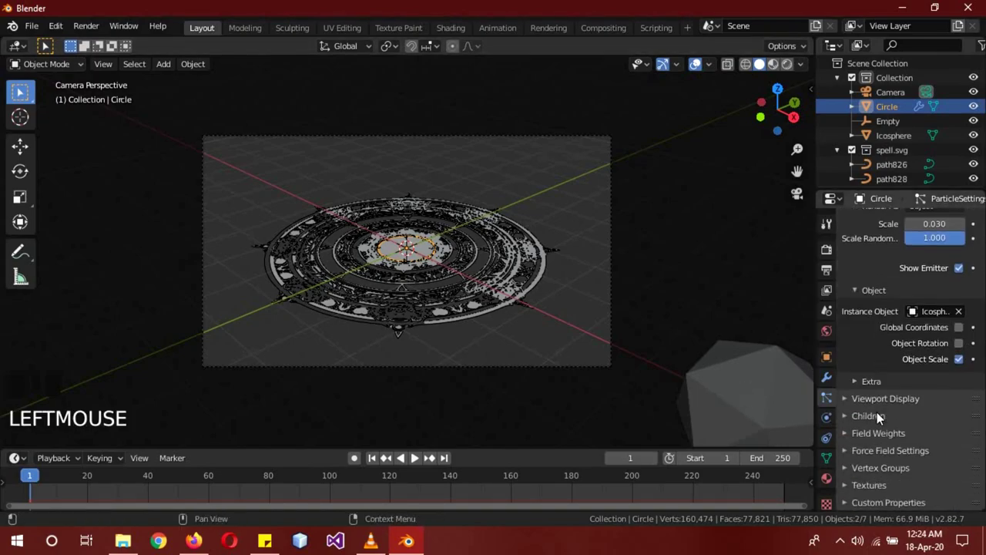
{"action": "left_click", "coordinate": [898, 435]}
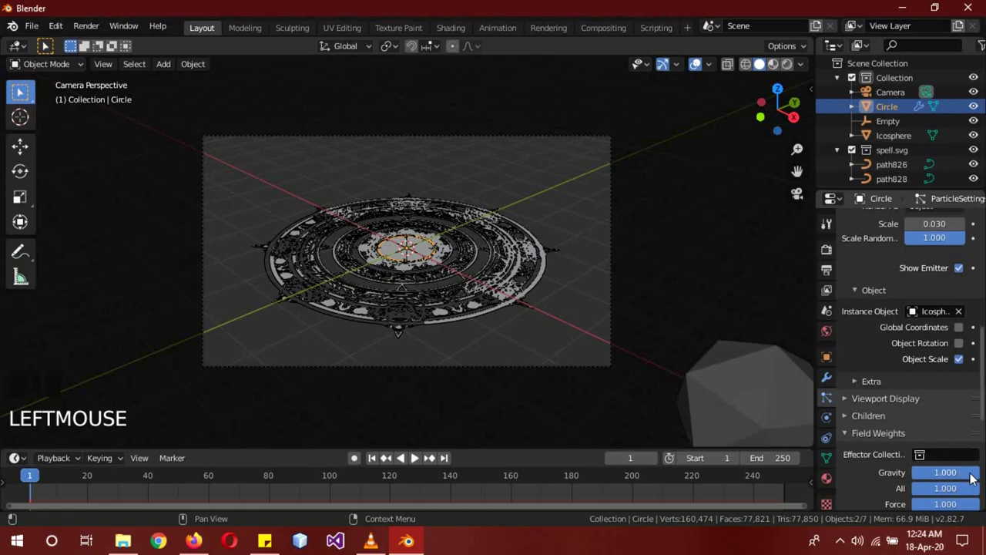
{"action": "left_click_drag", "start_coordinate": [967, 473], "coordinate": [749, 473]}
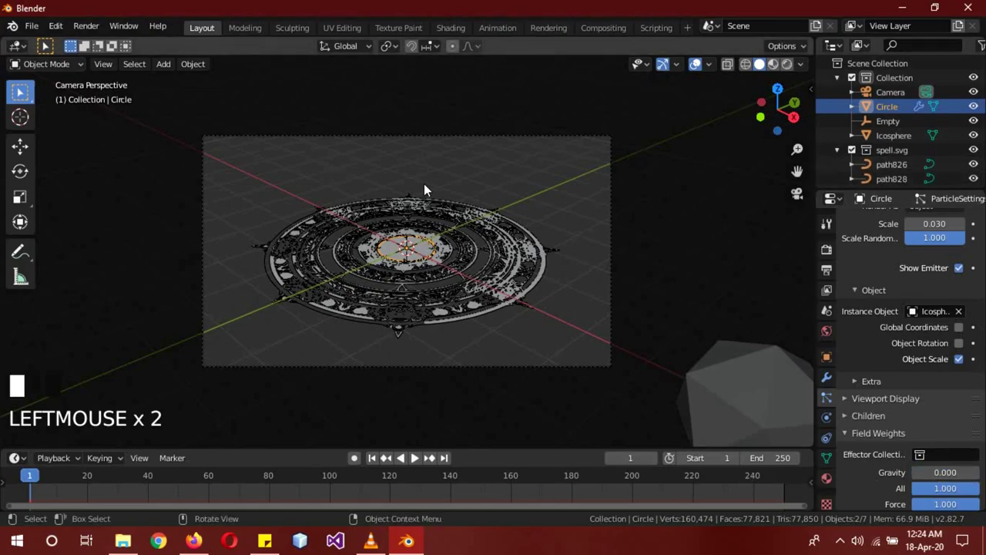
- Switch to Material Preview, select the Empty and keyframe its 0.259 scale at frame 1
{"action": "key", "text": "alt+a"}
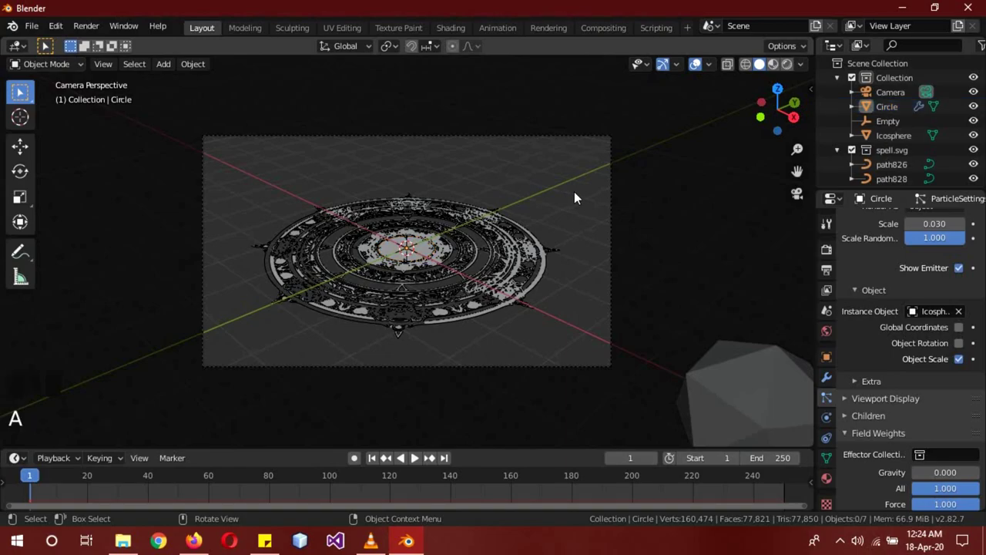
{"action": "key", "text": "z"}
{"action": "left_click", "coordinate": [581, 275]}
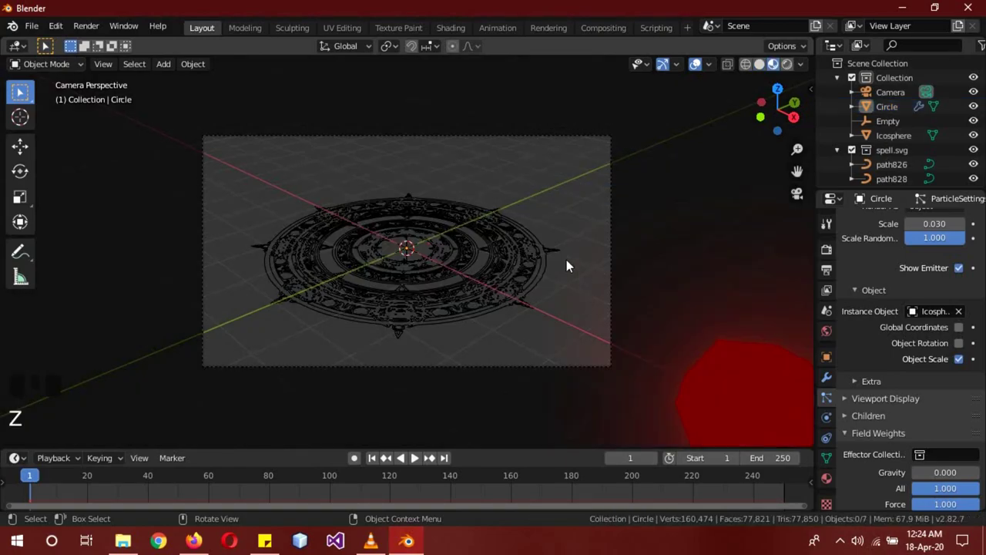
{"action": "left_click", "coordinate": [905, 120]}
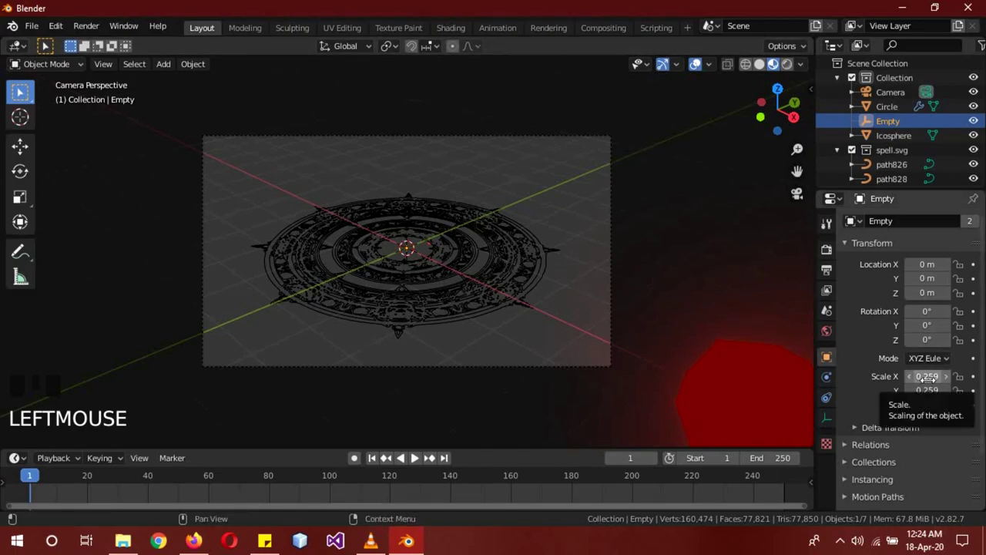
{"action": "key", "text": "i"}
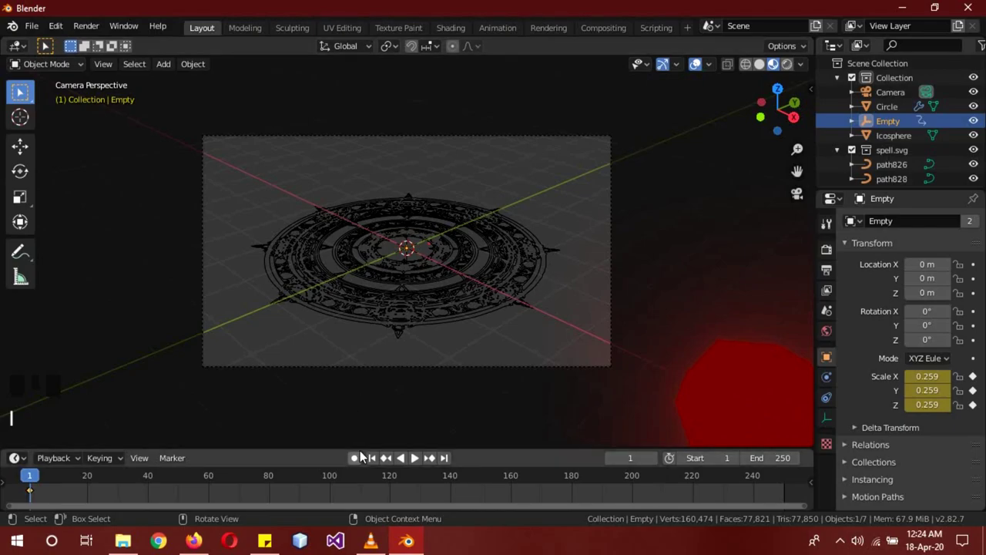
- At frame 100, scale the Empty up to 14.834 and keyframe it
{"action": "left_click", "coordinate": [332, 483]}
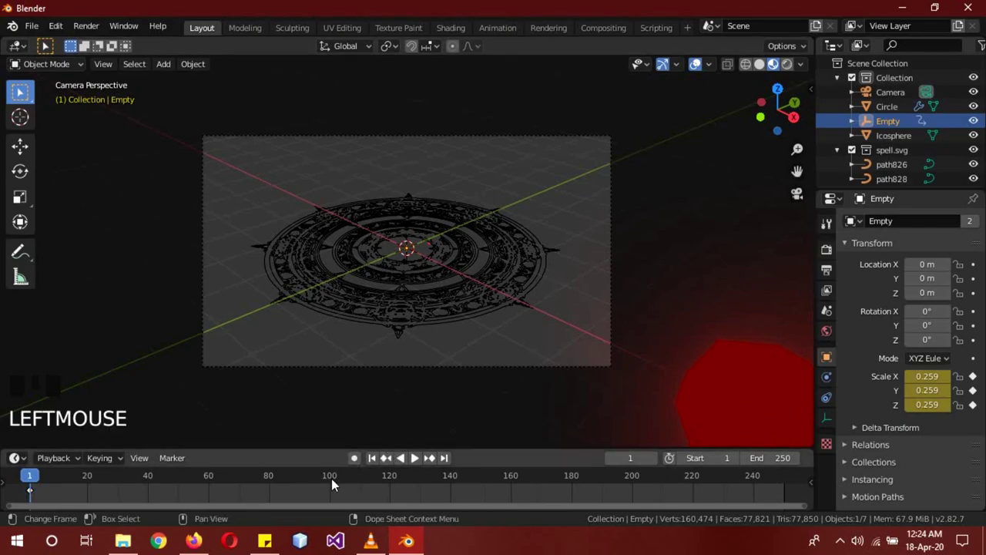
{"action": "left_click", "coordinate": [329, 480]}
{"action": "key", "text": "s"}
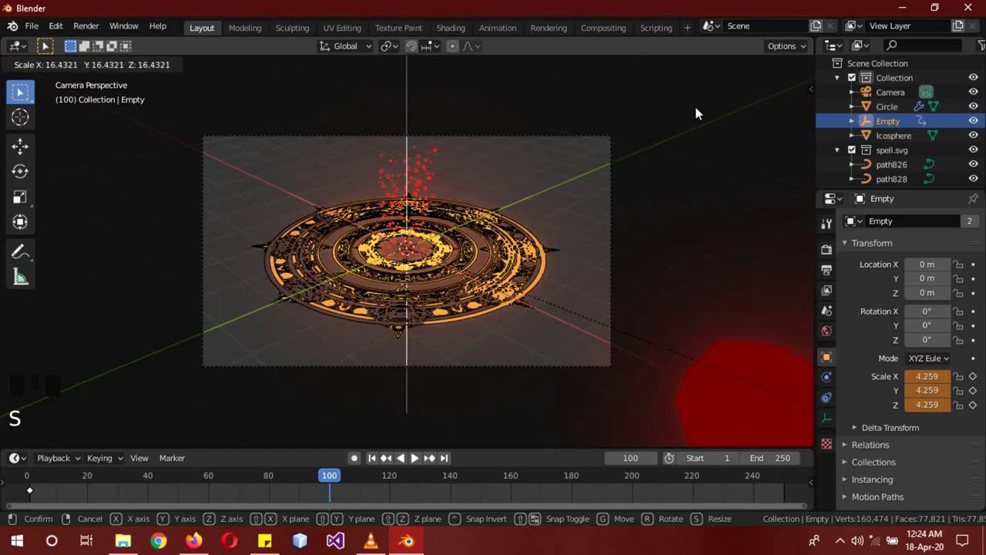
{"action": "left_click", "coordinate": [719, 330]}
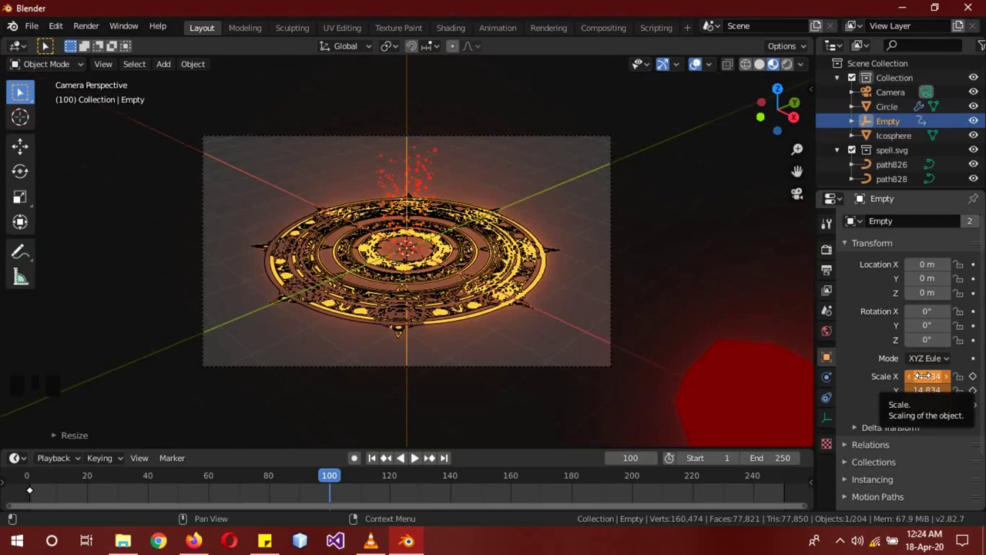
{"action": "key", "text": "i"}
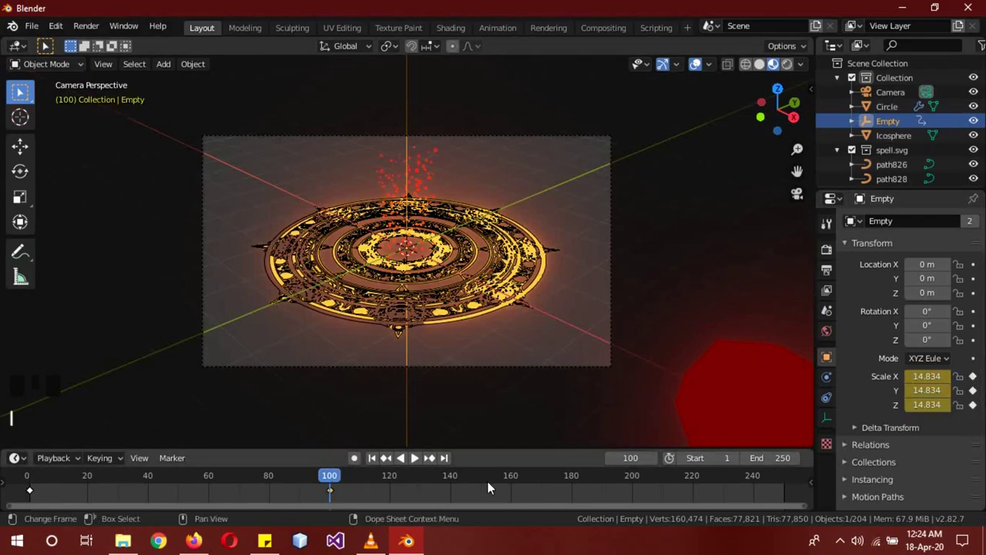
- Set the animation End frame to 120 and rewind the playhead to the start
{"action": "left_click", "coordinate": [768, 458]}
{"action": "type", "text": "1"}
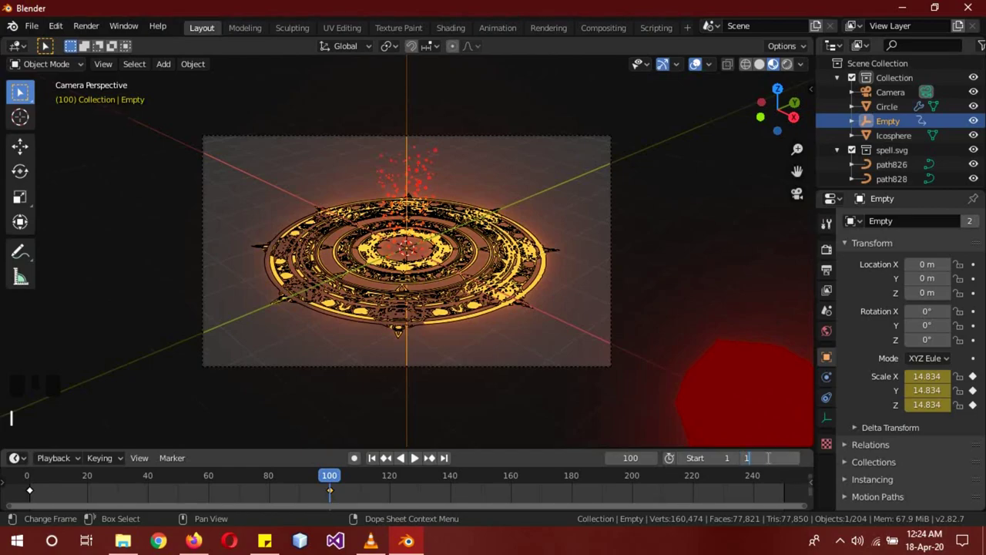
{"action": "type", "text": "20"}
{"action": "key", "text": "Return"}
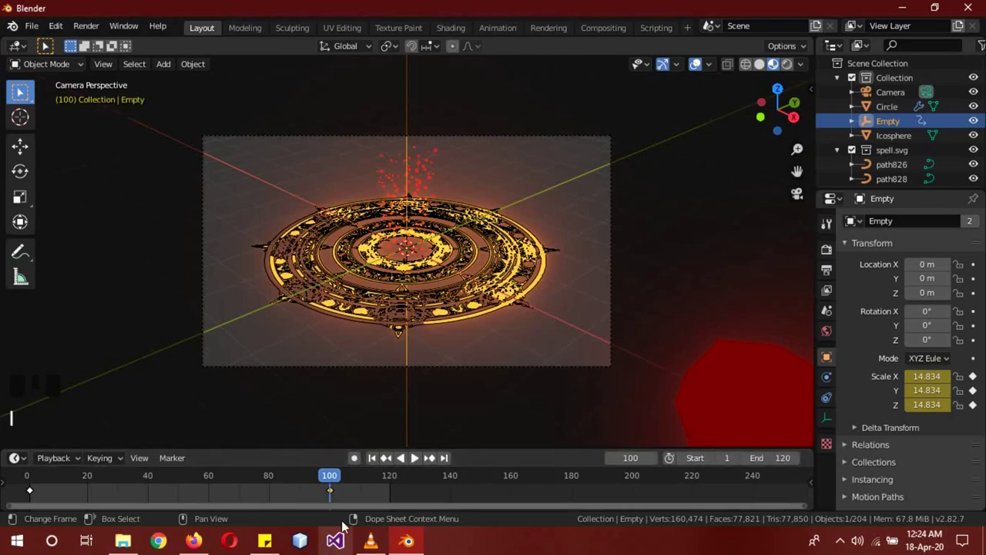
{"action": "double_click", "coordinate": [336, 481]}
{"action": "left_click_drag", "start_coordinate": [203, 498], "coordinate": [30, 494]}
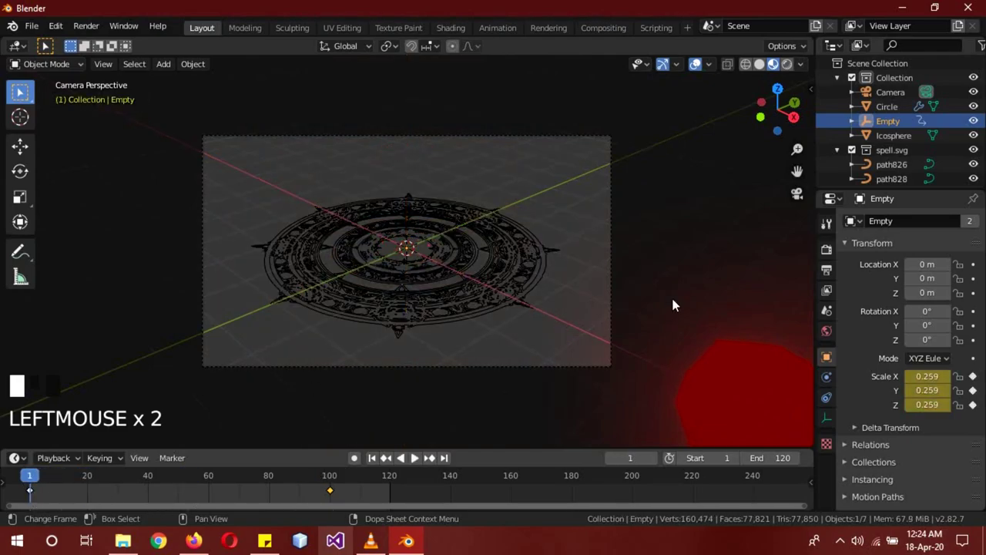
- Select the Circle and keyframe its 1.000 scale at frame 1
{"action": "left_click", "coordinate": [875, 107]}
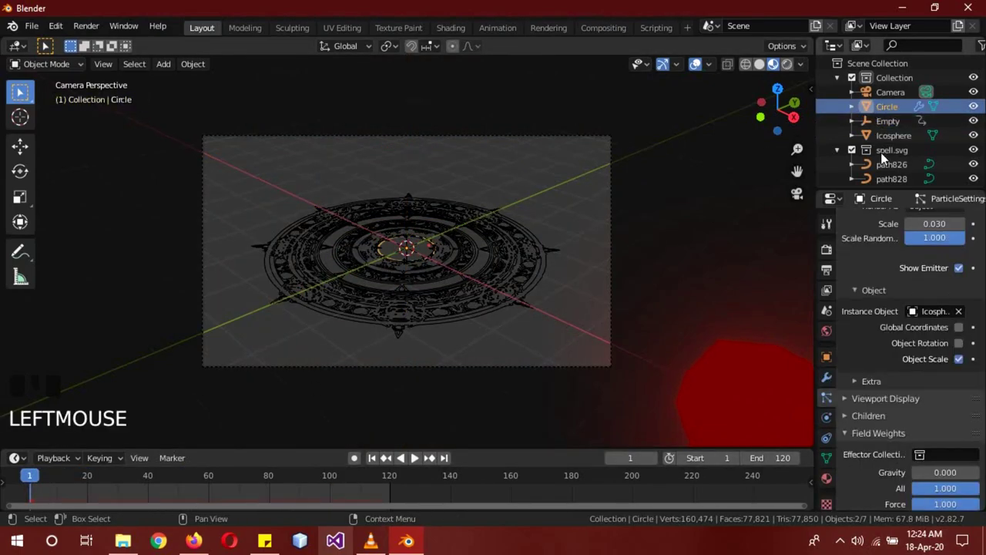
{"action": "left_click", "coordinate": [826, 357]}
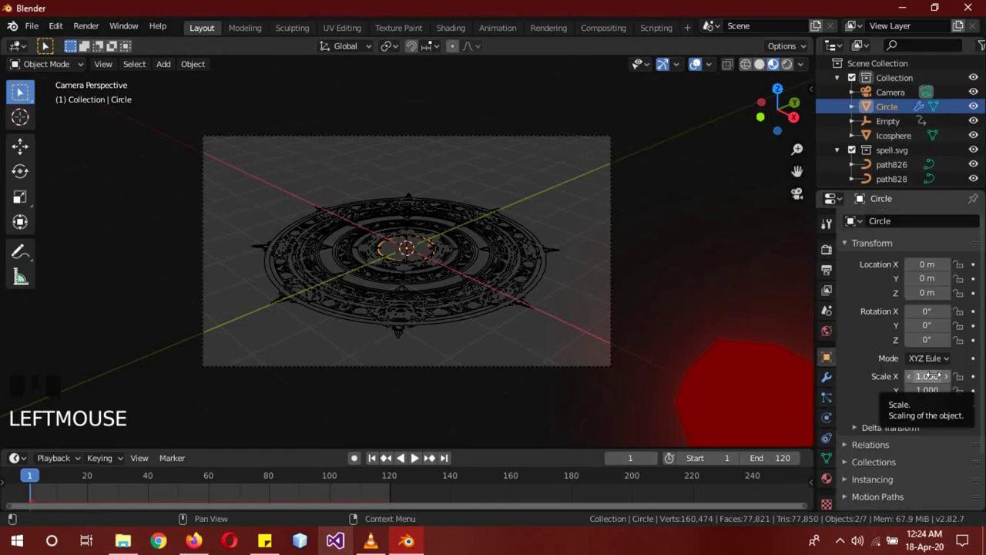
{"action": "key", "text": "i"}
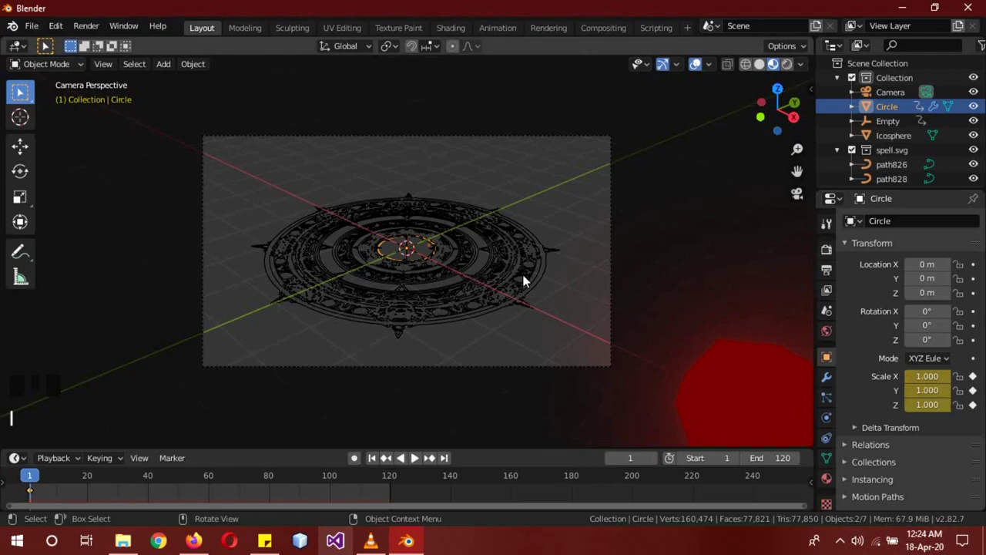
{"action": "key", "text": "s"}
{"action": "right_click", "coordinate": [541, 318]}
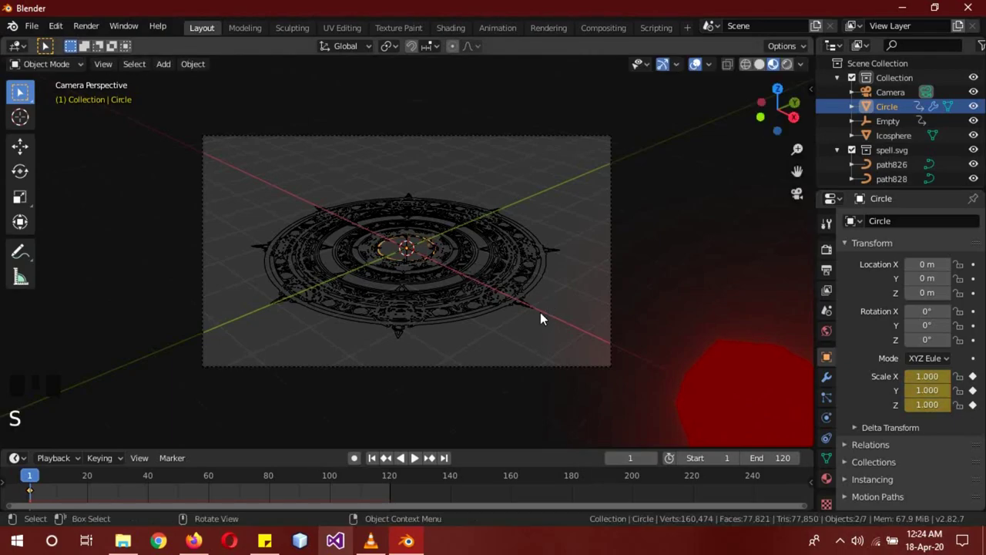
- At frame 100, scale the Circle to 4.857, keyframe it, and rewind the timeline
{"action": "left_click", "coordinate": [329, 480]}
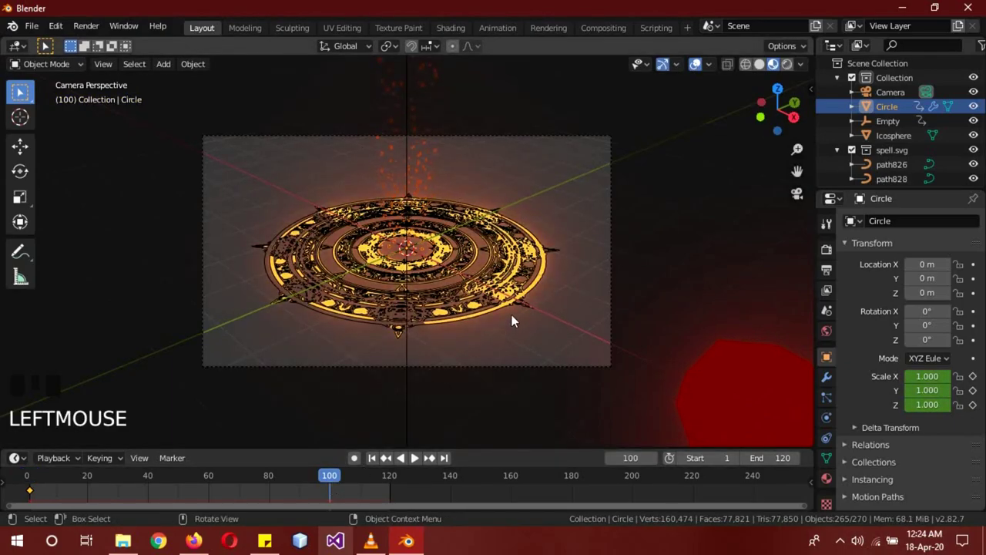
{"action": "key", "text": "s"}
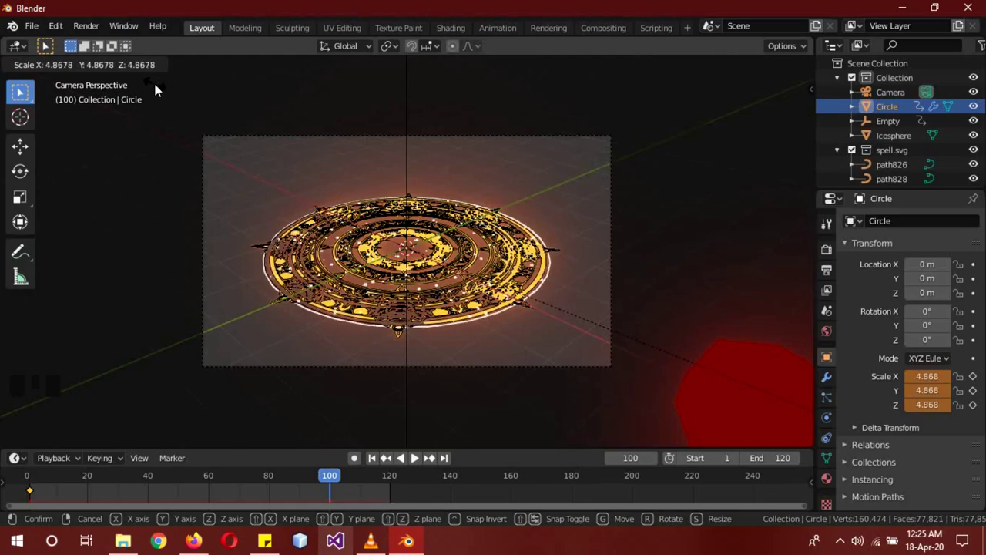
{"action": "left_click", "coordinate": [153, 80]}
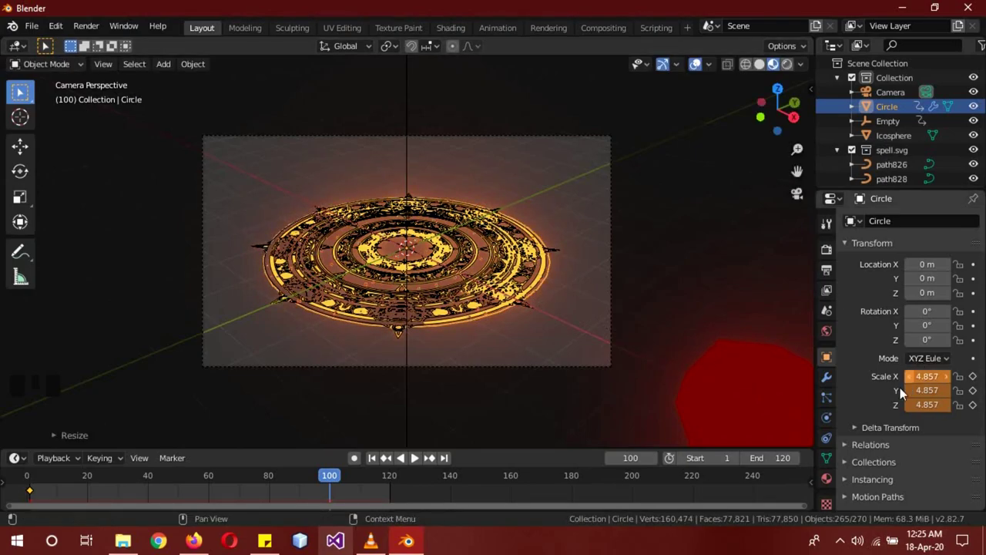
{"action": "key", "text": "i"}
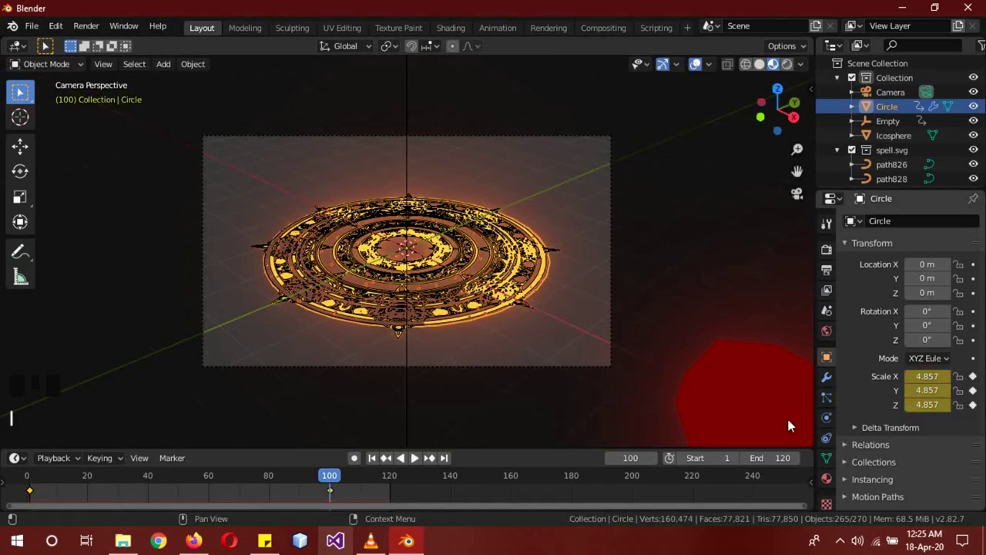
{"action": "left_click_drag", "start_coordinate": [337, 474], "coordinate": [26, 475]}
{"action": "key", "text": "alt+a"}
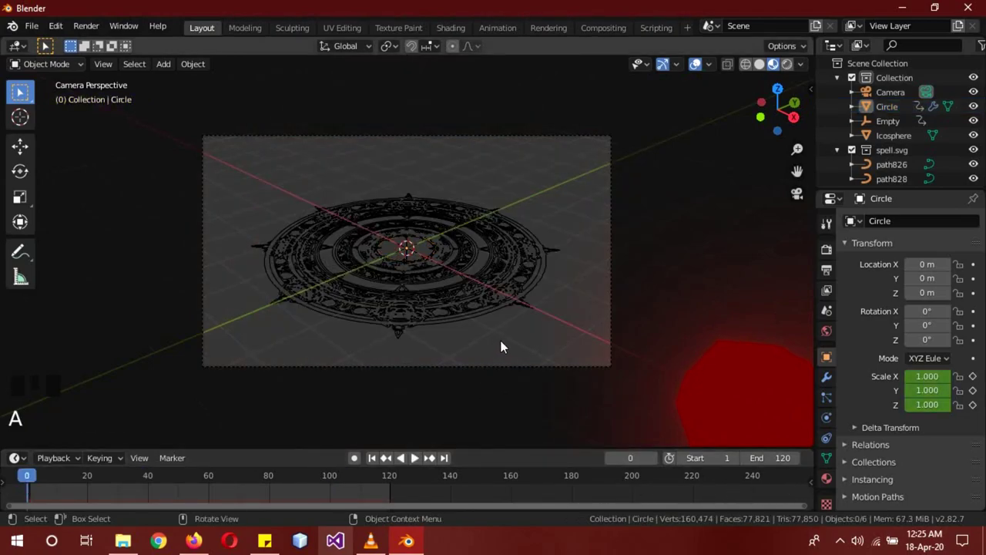
- Play the animation and switch the viewport to Solid shading
{"action": "key", "text": "z"}
{"action": "left_click", "coordinate": [416, 459]}
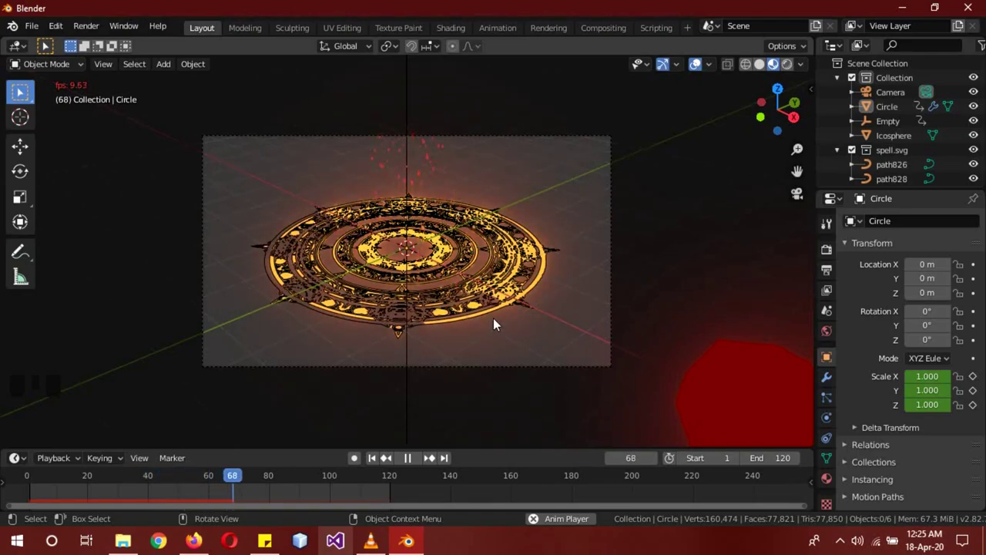
{"action": "key", "text": "z"}
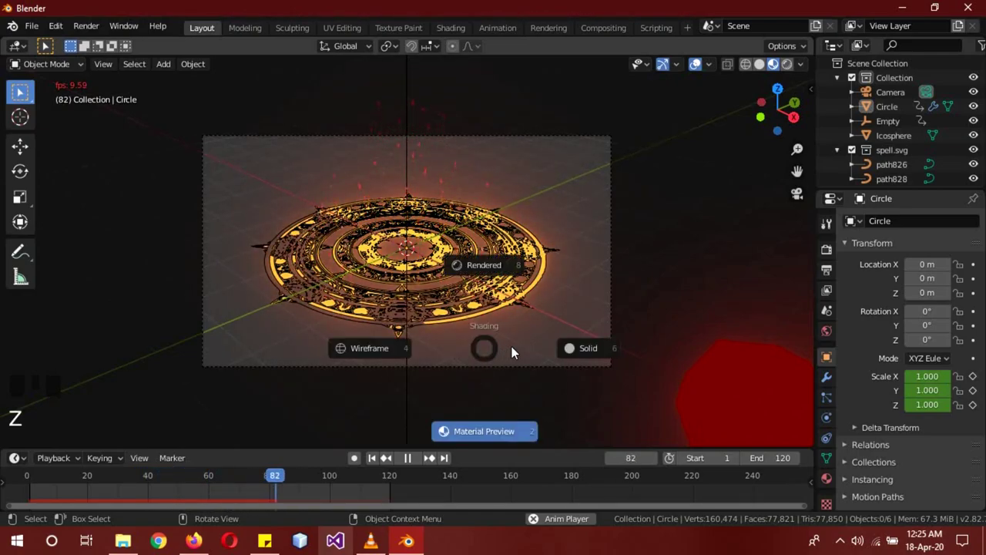
{"action": "left_click", "coordinate": [569, 346]}
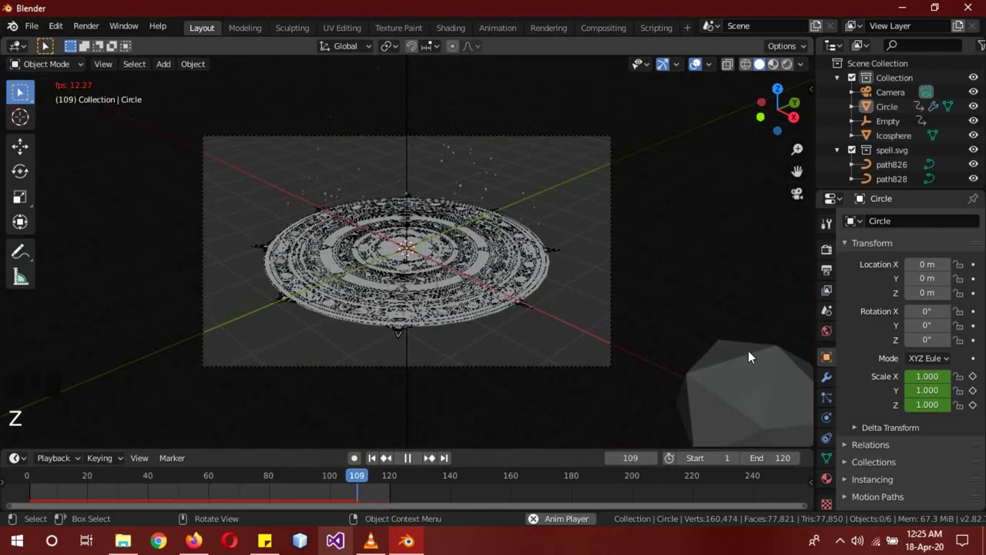
- Stop playback and set the Circle's particle render Scale to 0.040
{"action": "left_click", "coordinate": [882, 107]}
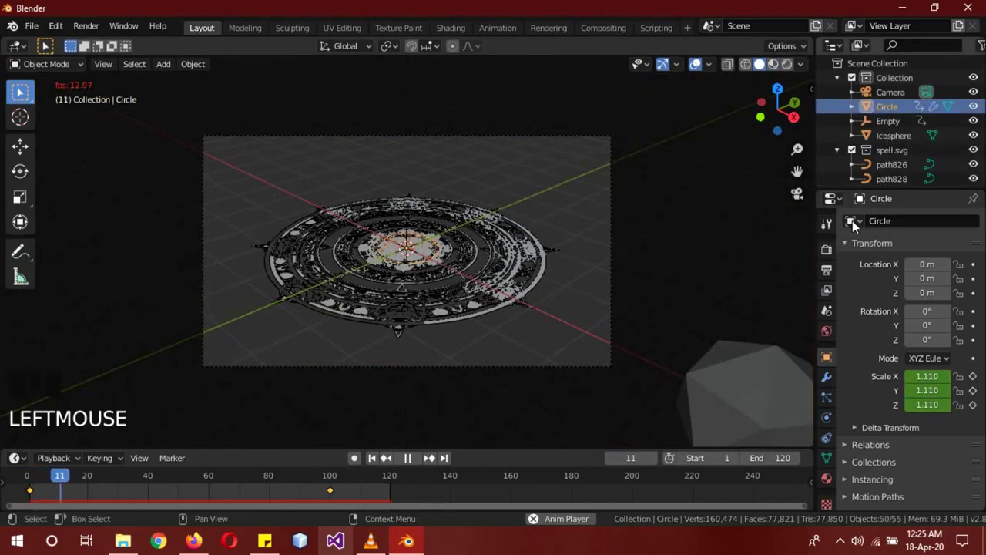
{"action": "left_click", "coordinate": [827, 397]}
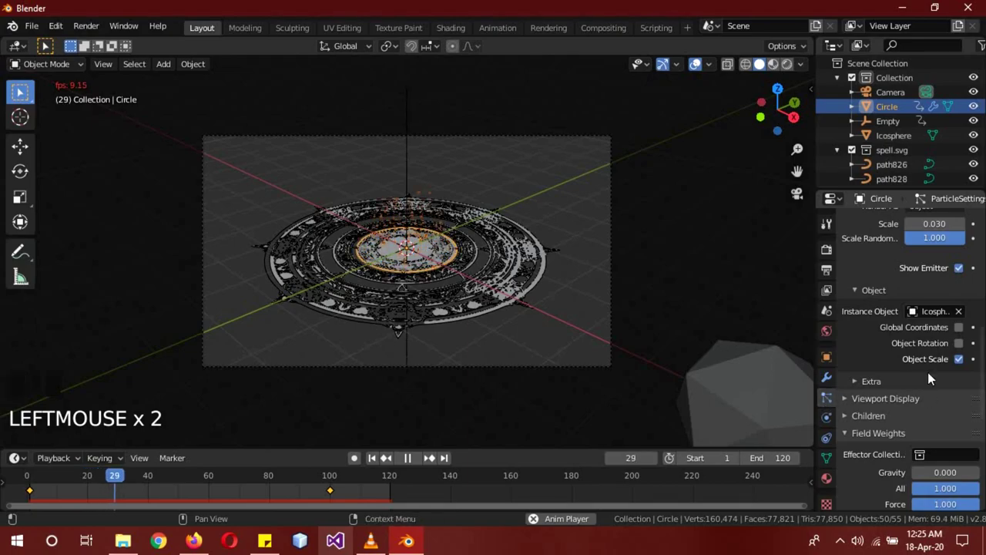
{"action": "scroll", "coordinate": [928, 373], "scroll_direction": "down", "scroll_amount": 1}
{"action": "left_click", "coordinate": [412, 458]}
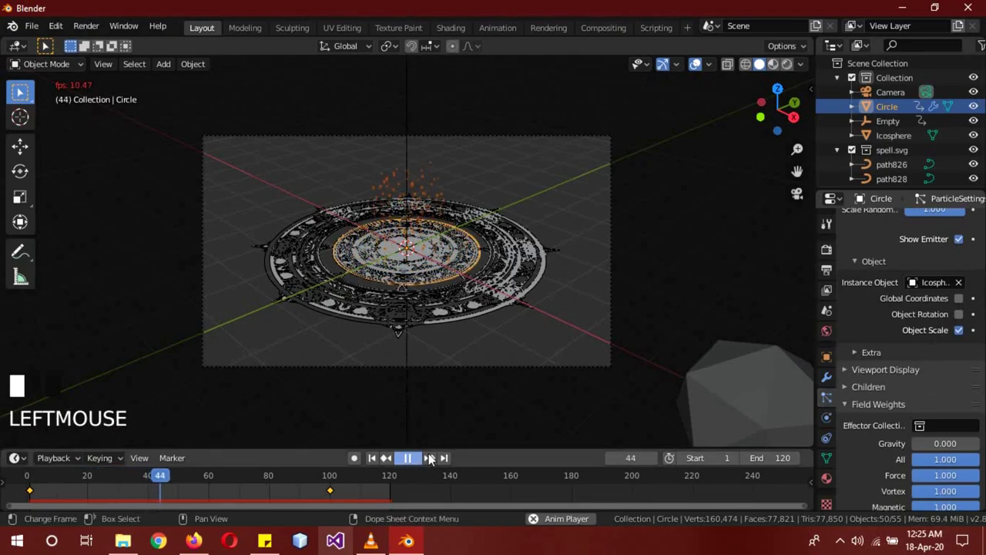
{"action": "scroll", "coordinate": [909, 329], "scroll_direction": "up", "scroll_amount": 3}
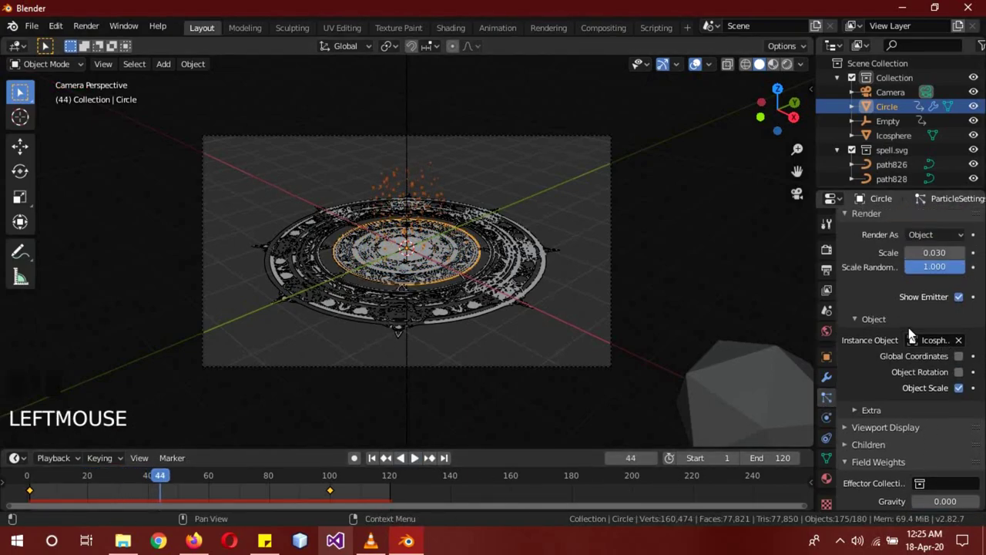
{"action": "left_click", "coordinate": [931, 281]}
{"action": "type", "text": "0."}
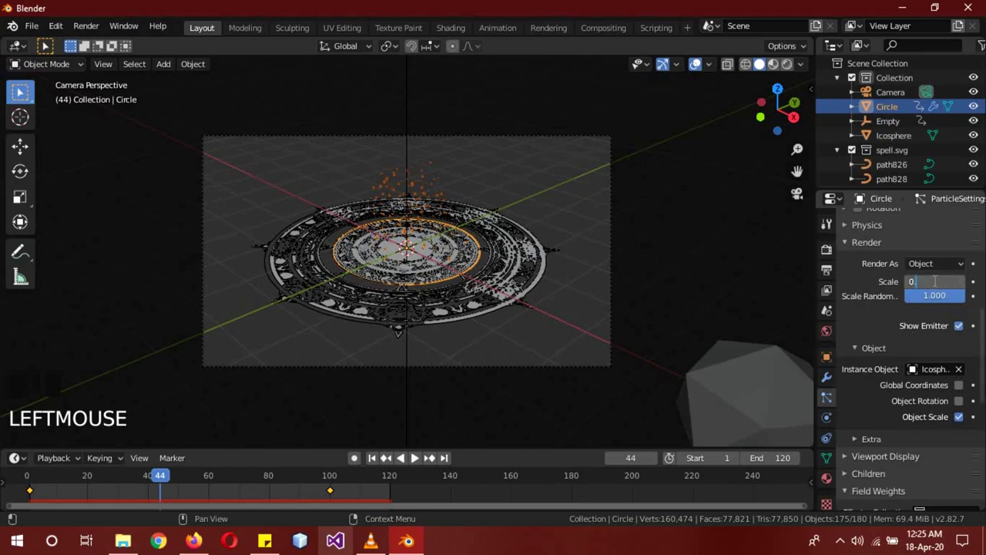
{"action": "key", "text": "Return"}
{"action": "key", "text": "KP_0"}
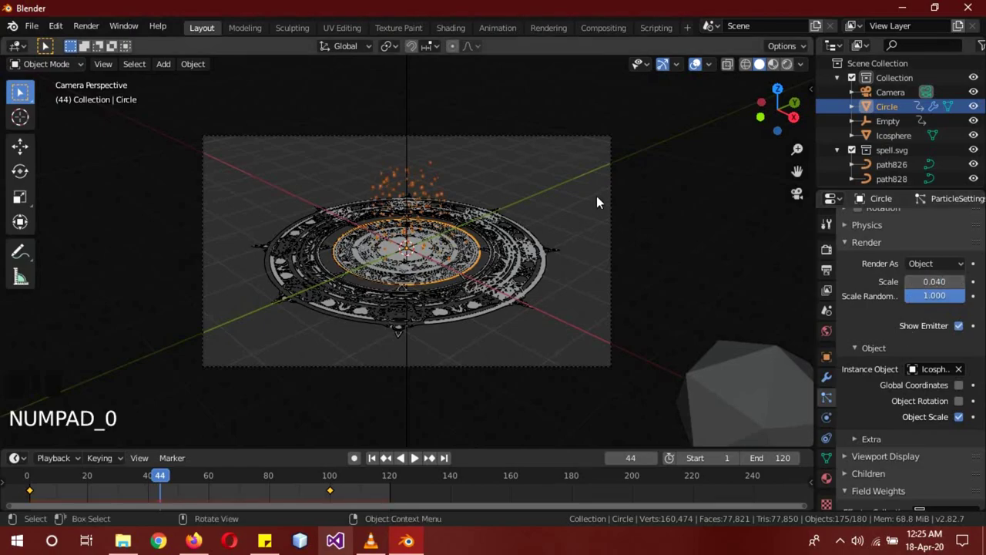
- Deselect everything and view the scene in Rendered shading
{"action": "key", "text": "a"}
{"action": "key", "text": "z"}
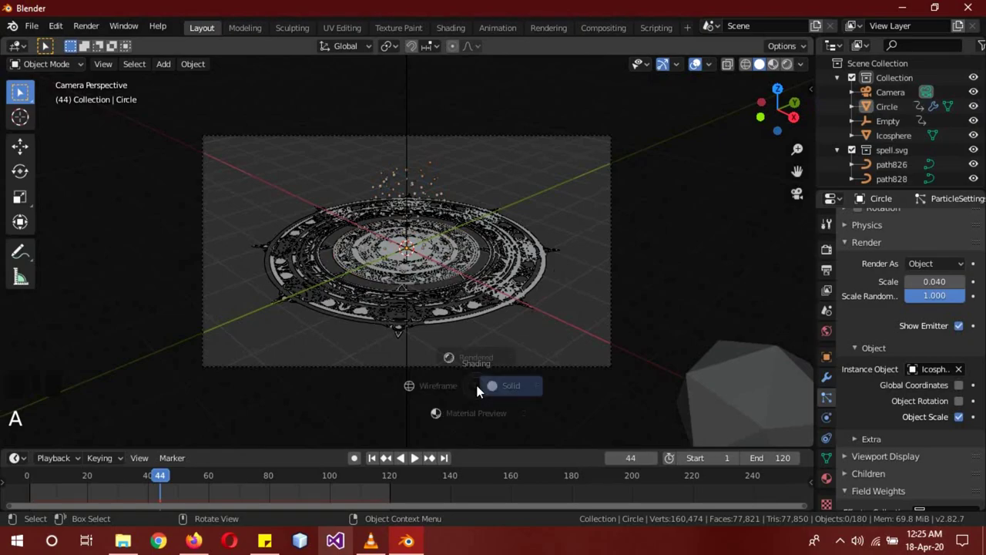
{"action": "left_click", "coordinate": [486, 299]}
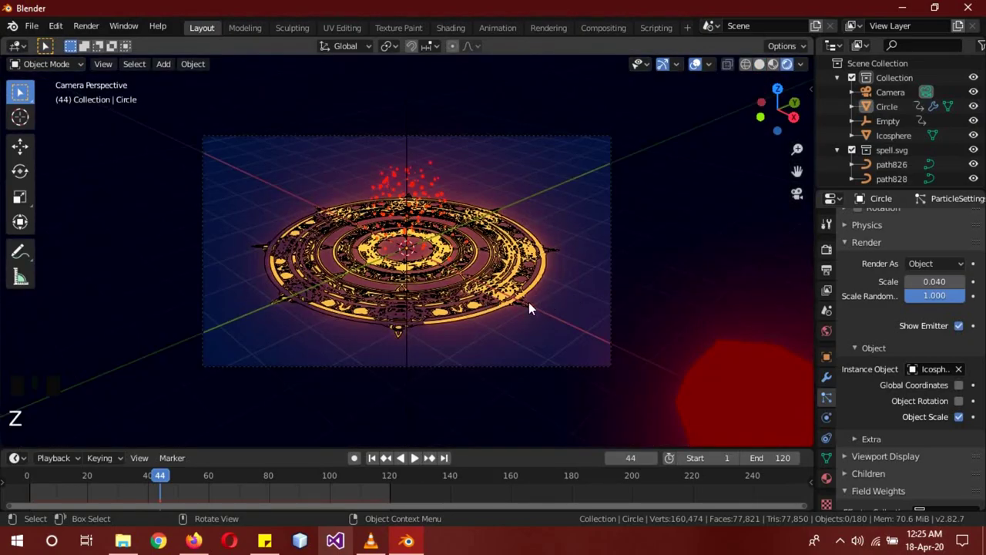
{"action": "key", "text": "a"}
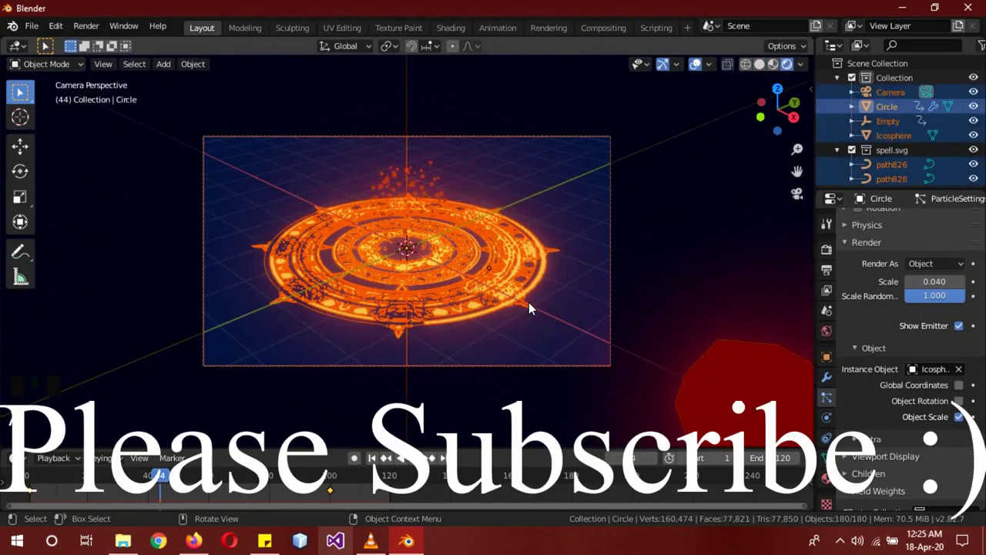
{"action": "key", "text": "alt+a"}
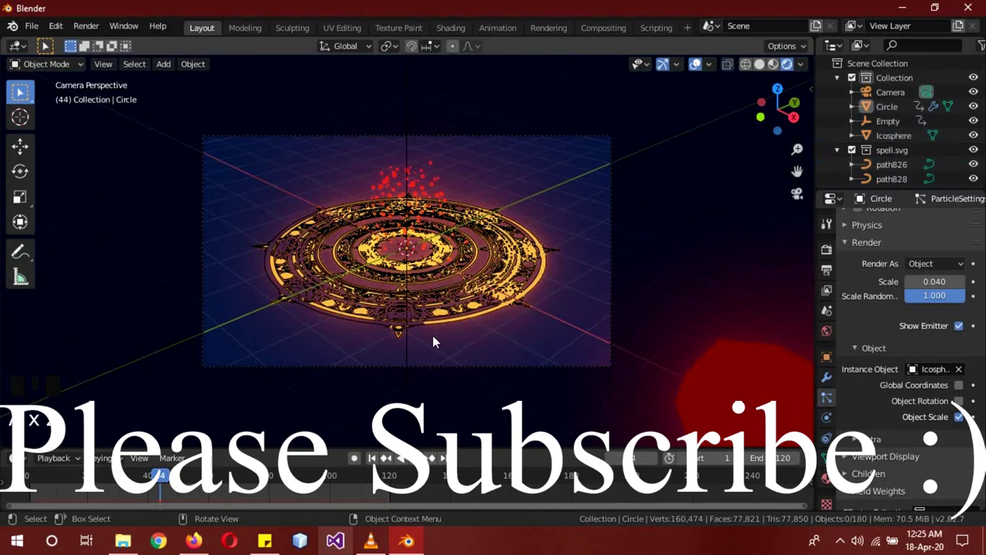